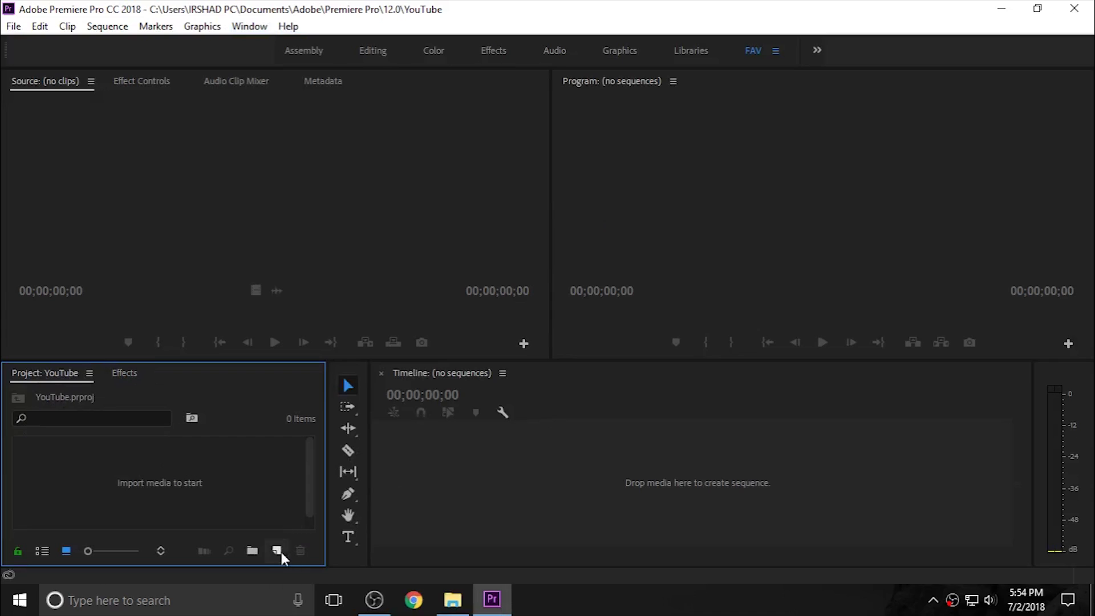
- Create a new sequence named MAIN with the Canon XF MPEG2 1080p30 preset
{"action": "left_click", "coordinate": [365, 351]}
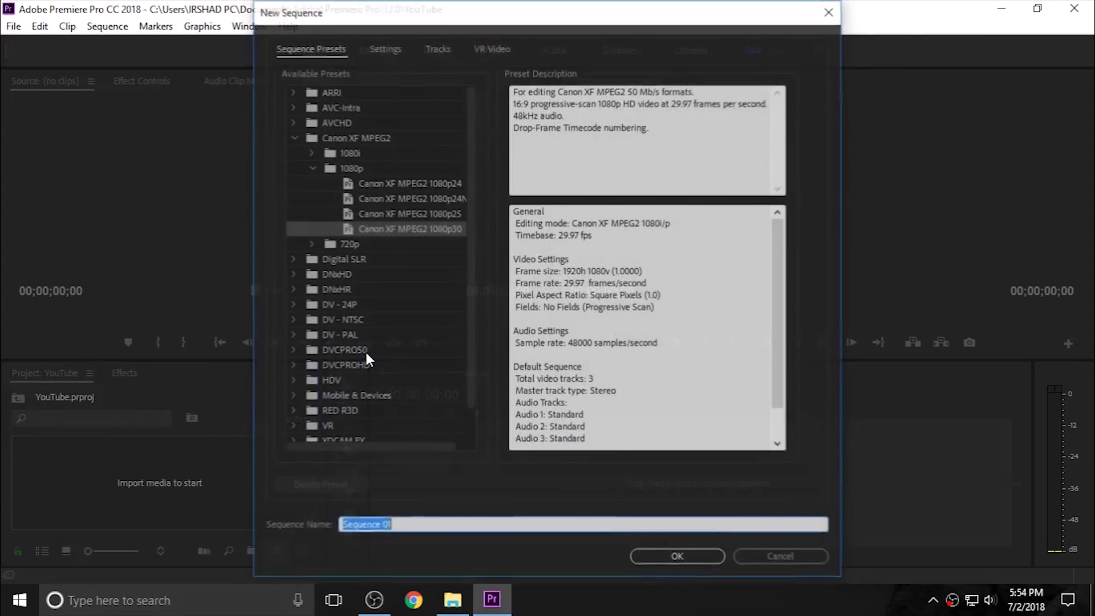
{"action": "left_click", "coordinate": [288, 138]}
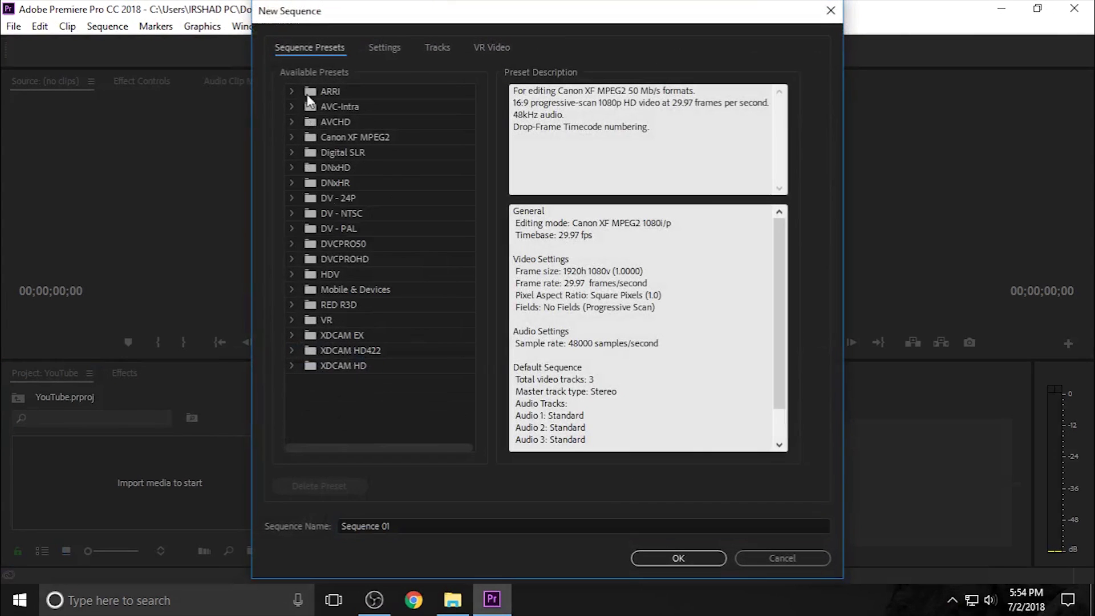
{"action": "double_click", "coordinate": [385, 138]}
{"action": "left_click", "coordinate": [337, 168]}
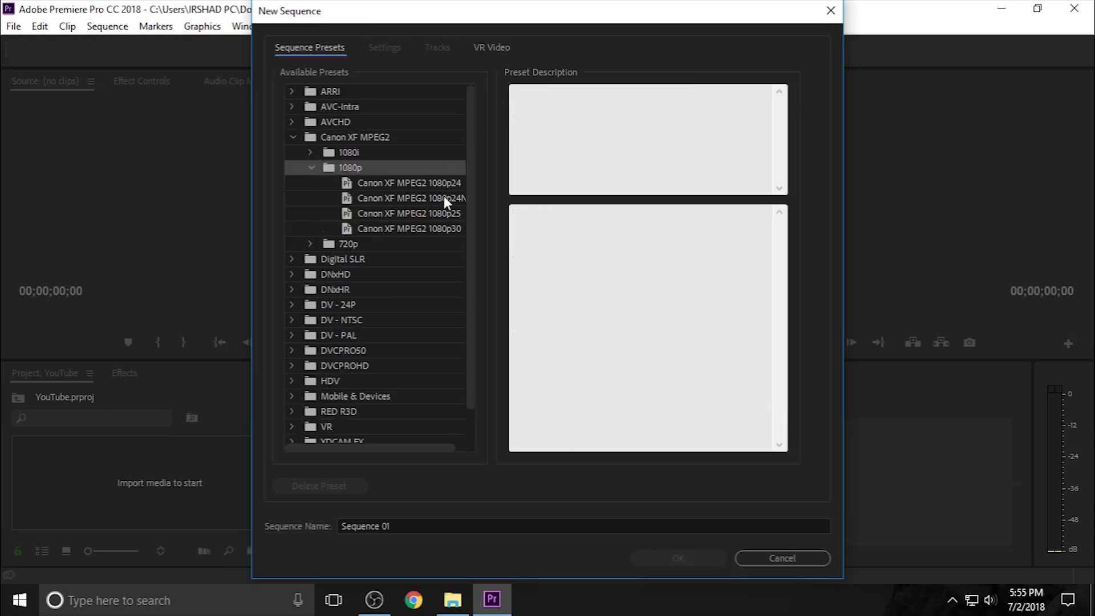
{"action": "left_click", "coordinate": [436, 231]}
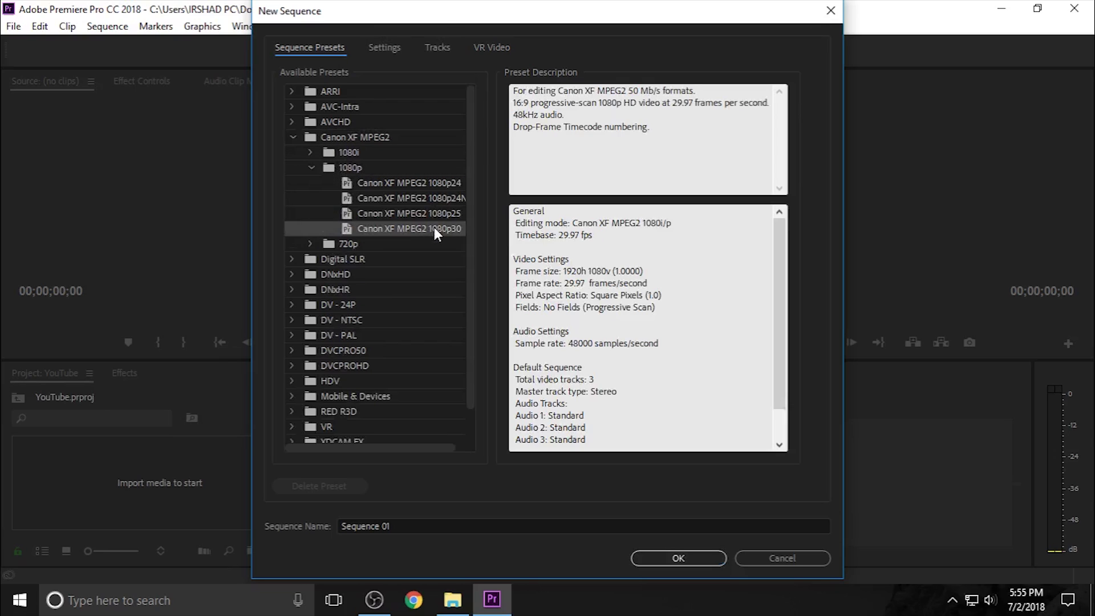
{"action": "left_click", "coordinate": [461, 527]}
{"action": "type", "text": "MAIN"}
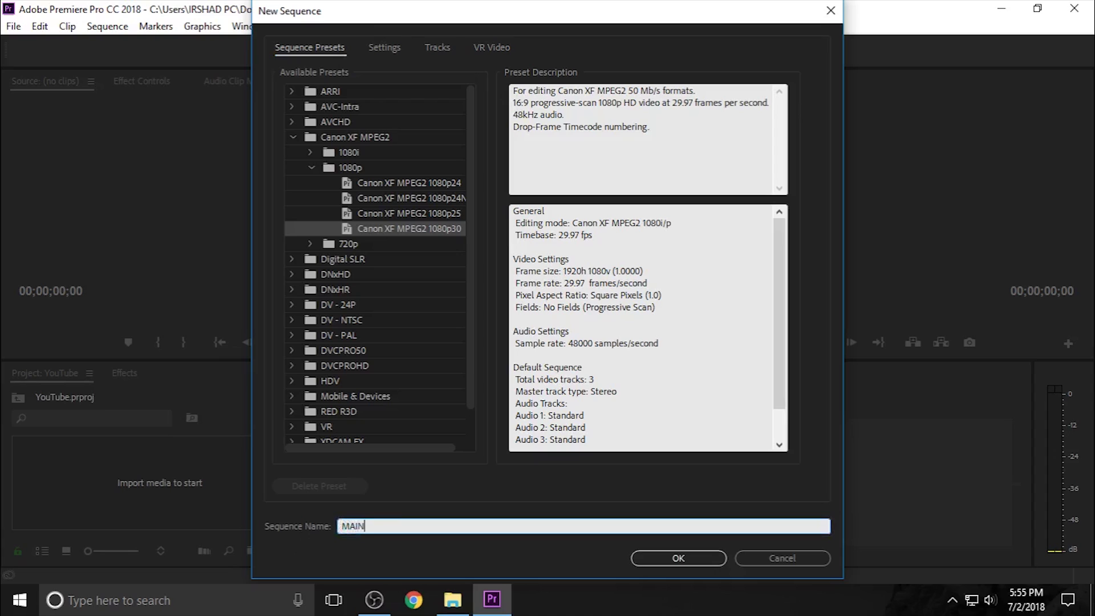
{"action": "left_click", "coordinate": [673, 565]}
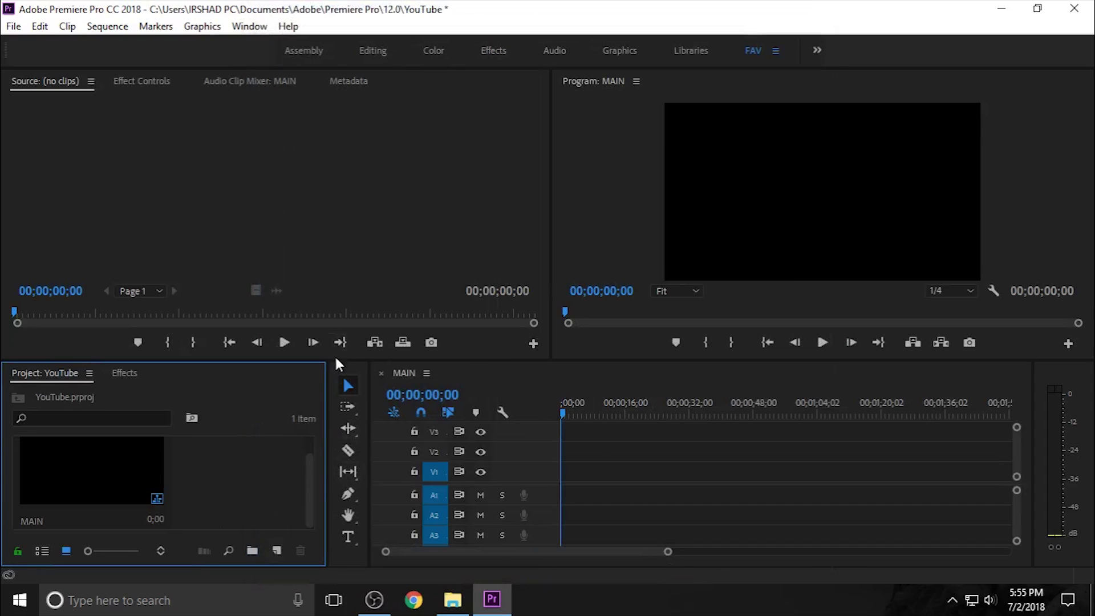
- Import the IPC_ASSET folder from File Explorer into the project and open its bin
{"action": "key", "text": "alt+Tab"}
{"action": "left_click_drag", "start_coordinate": [961, 229], "coordinate": [241, 484]}
{"action": "left_click", "coordinate": [456, 52]}
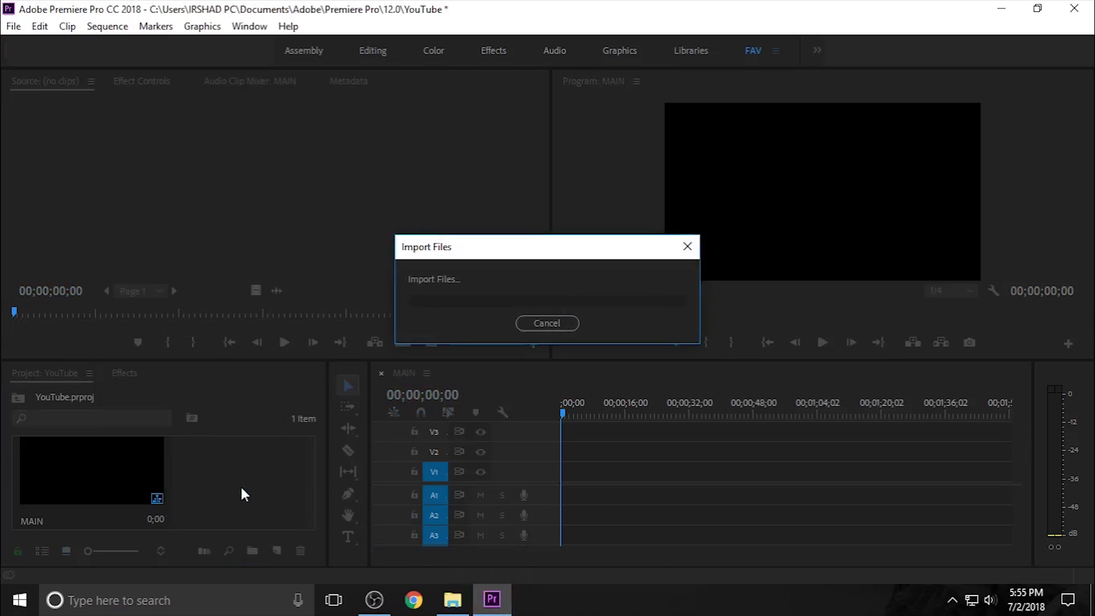
{"action": "double_click", "coordinate": [221, 493]}
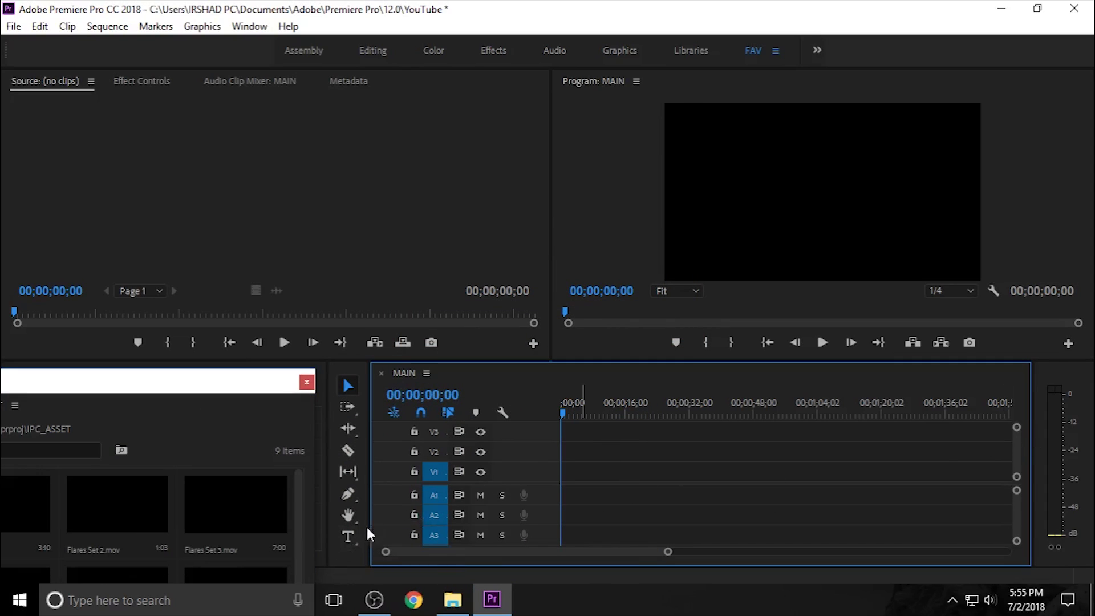
- Add a text layer reading SPEED in the program frame with the Type tool
{"action": "left_click", "coordinate": [349, 536]}
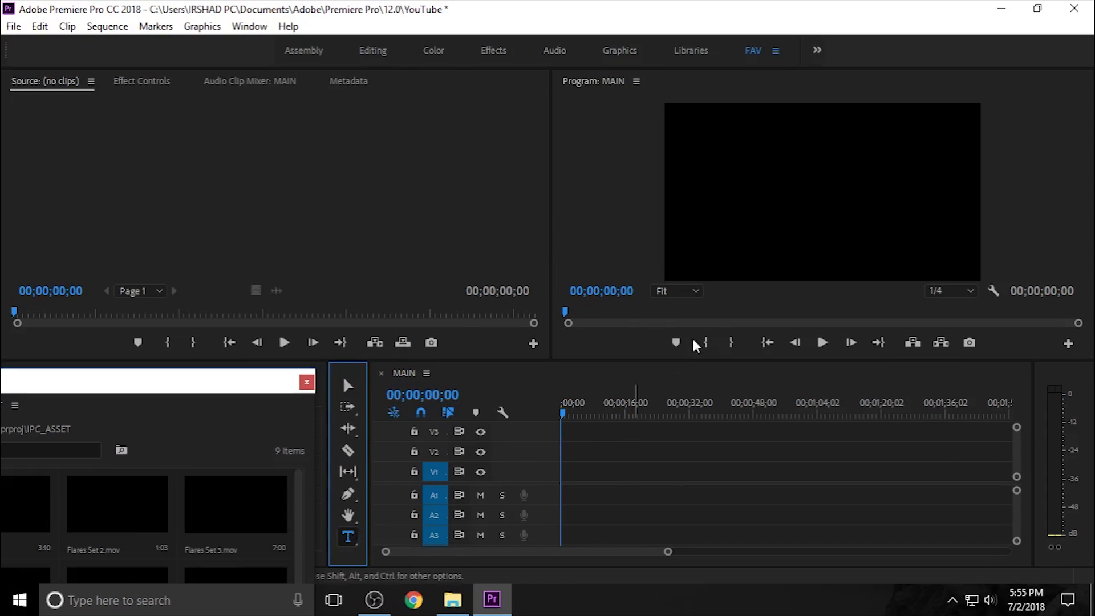
{"action": "left_click", "coordinate": [740, 195]}
{"action": "type", "text": "SPEED"}
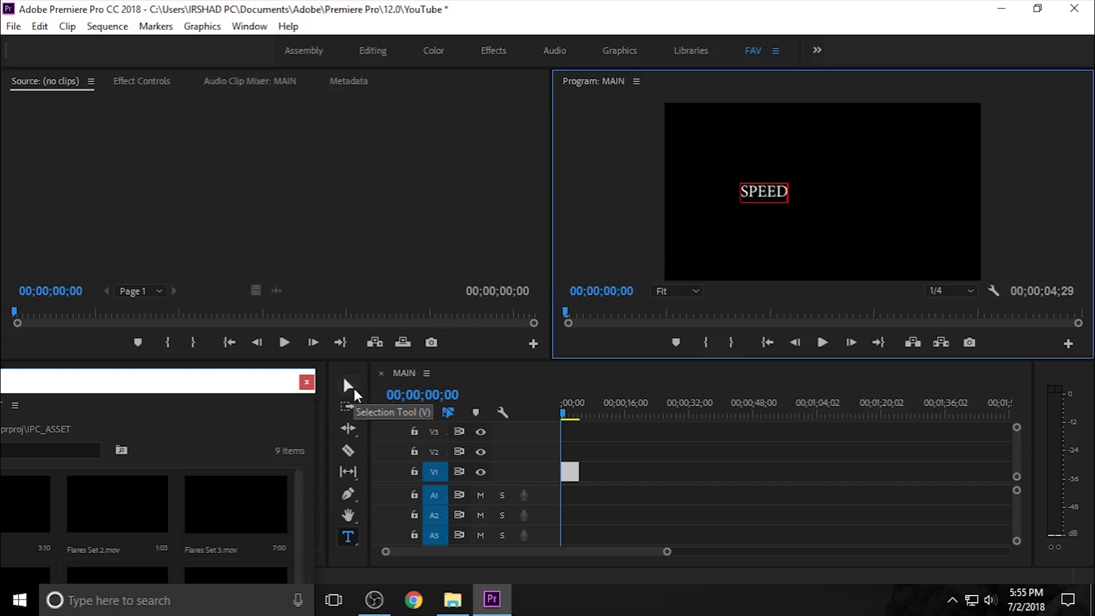
{"action": "left_click", "coordinate": [353, 385]}
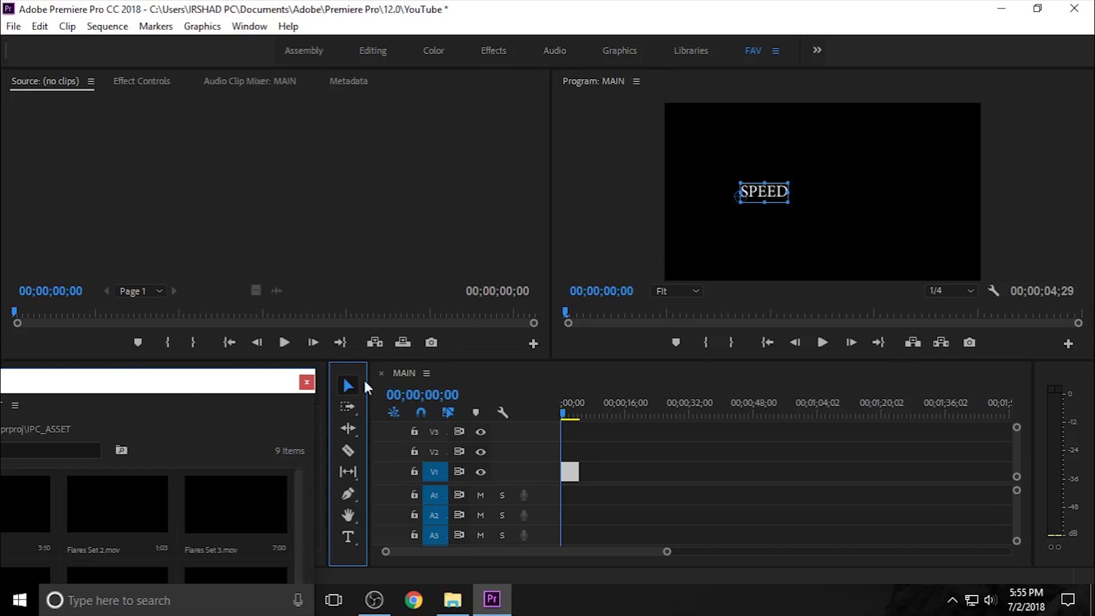
- Close the floating bin, show the Essential Graphics edit settings for the SPEED text layer, and widen their area
{"action": "left_click", "coordinate": [306, 382]}
{"action": "left_click", "coordinate": [249, 26]}
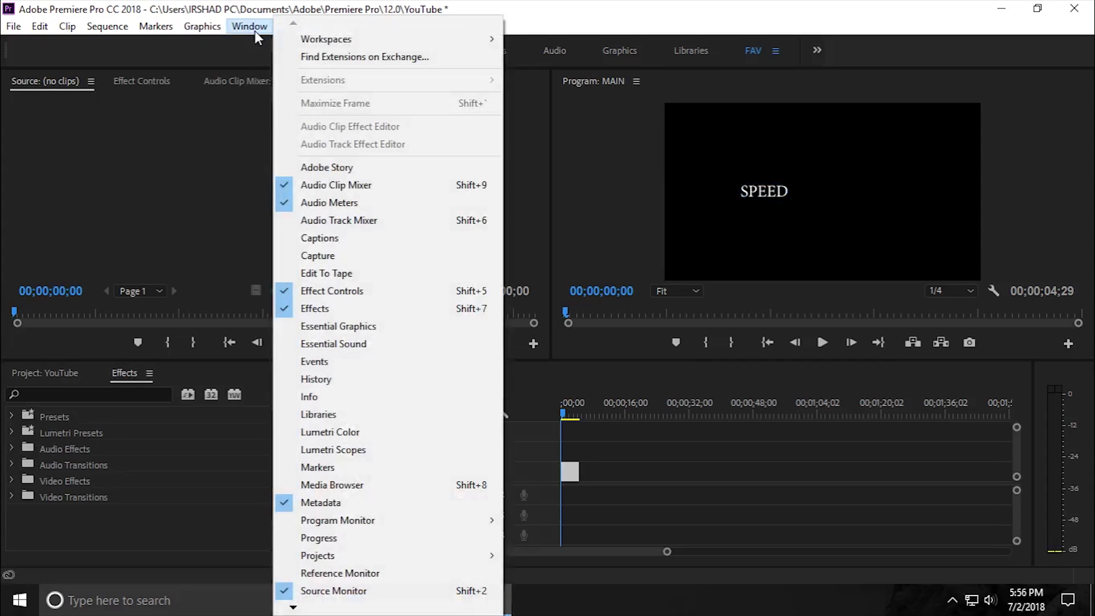
{"action": "left_click", "coordinate": [372, 325]}
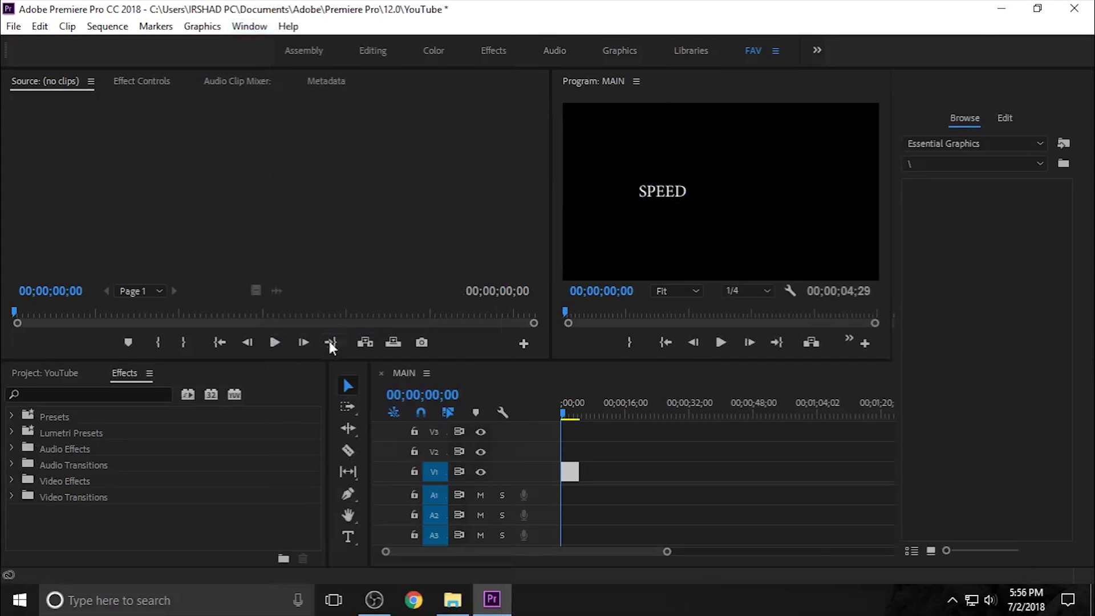
{"action": "left_click", "coordinate": [1008, 118]}
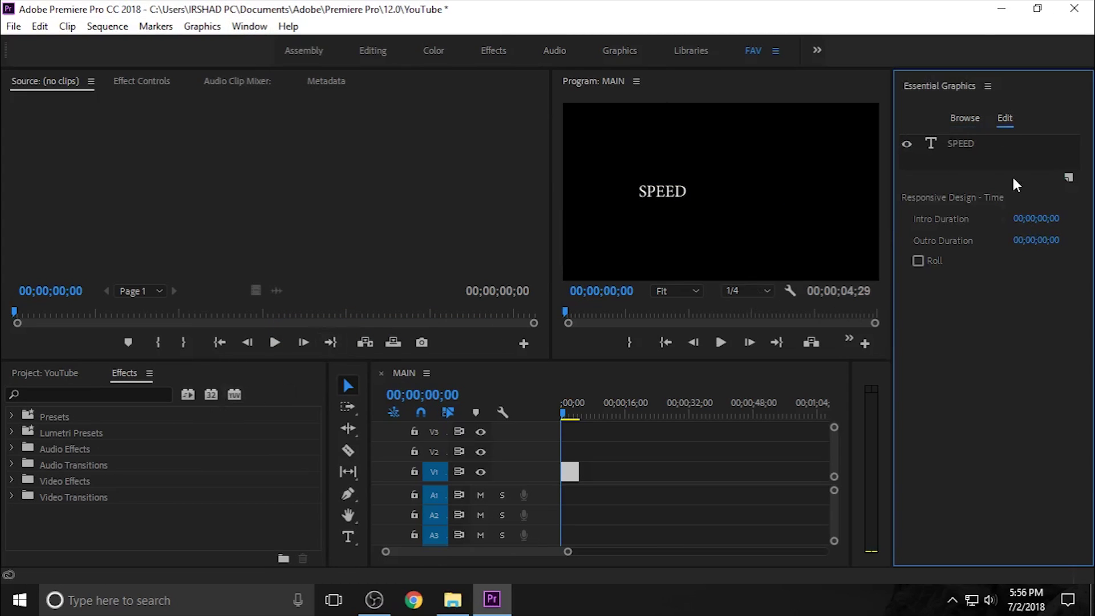
{"action": "left_click", "coordinate": [969, 149]}
{"action": "left_click_drag", "start_coordinate": [552, 353], "coordinate": [431, 349]}
{"action": "left_click_drag", "start_coordinate": [893, 346], "coordinate": [839, 346]}
{"action": "scroll", "coordinate": [1089, 274], "scroll_direction": "down", "scroll_amount": 1}
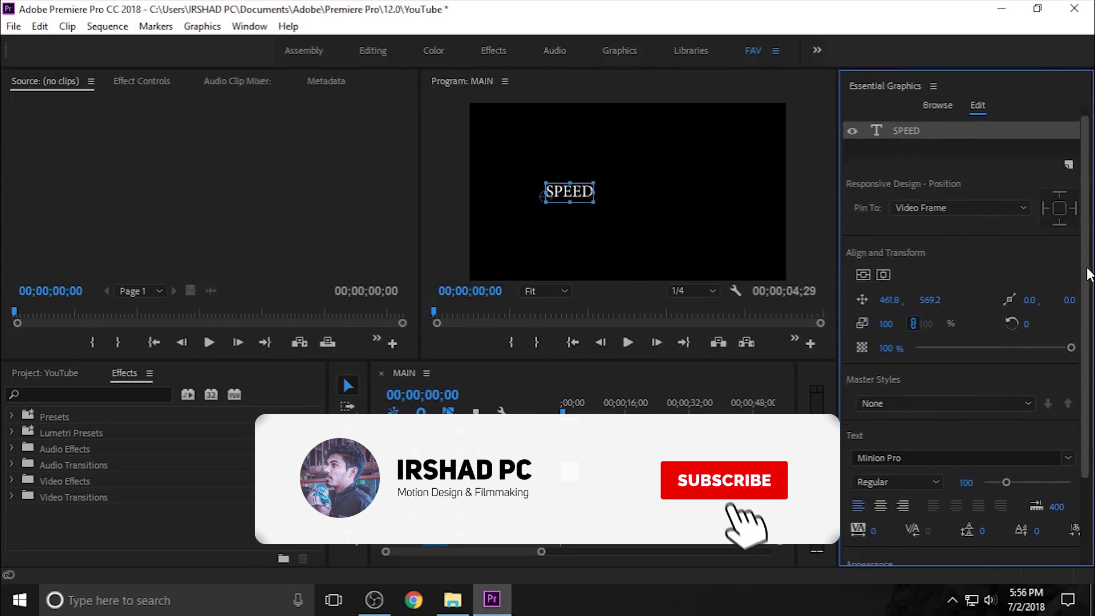
- Centre the SPEED text in the frame with centred alignment and enlarge its font size to 191
{"action": "scroll", "coordinate": [1088, 274], "scroll_direction": "down", "scroll_amount": 2}
{"action": "left_click_drag", "start_coordinate": [1006, 371], "coordinate": [1027, 372]}
- Try the Humnst777 Blk BT font on the SPEED text
{"action": "left_click", "coordinate": [1069, 347]}
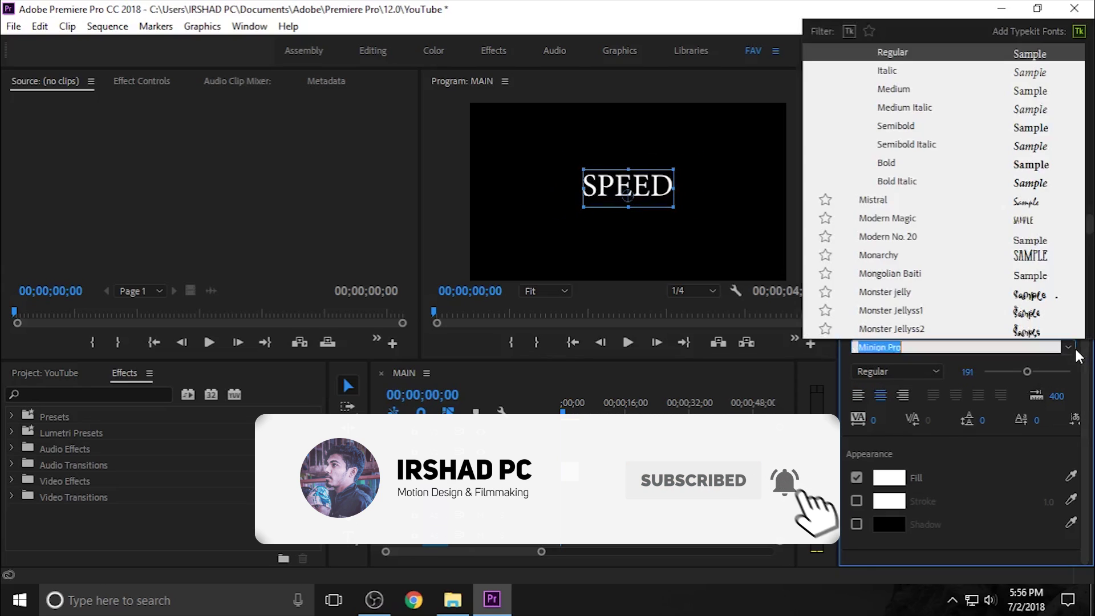
{"action": "scroll", "coordinate": [941, 228], "scroll_direction": "up", "scroll_amount": 10}
{"action": "left_click", "coordinate": [912, 110]}
{"action": "left_click", "coordinate": [1066, 348]}
{"action": "scroll", "coordinate": [911, 256], "scroll_direction": "up", "scroll_amount": 5}
{"action": "left_click", "coordinate": [911, 256]}
- Set the SPEED text's font to Kenyan Coffee, Bold Italic, at size 301
{"action": "left_click", "coordinate": [1067, 348]}
{"action": "scroll", "coordinate": [919, 205], "scroll_direction": "up", "scroll_amount": 3}
{"action": "scroll", "coordinate": [920, 206], "scroll_direction": "up", "scroll_amount": 3}
{"action": "scroll", "coordinate": [919, 228], "scroll_direction": "down", "scroll_amount": 15}
{"action": "scroll", "coordinate": [919, 274], "scroll_direction": "up", "scroll_amount": 3}
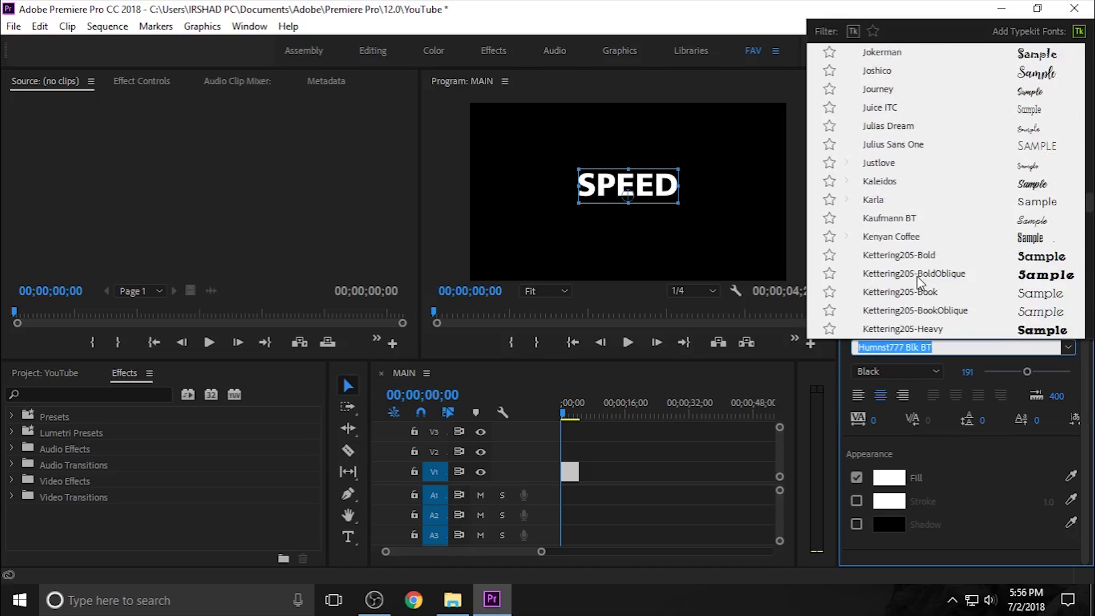
{"action": "left_click", "coordinate": [891, 236]}
{"action": "left_click", "coordinate": [899, 371]}
{"action": "left_click", "coordinate": [929, 445]}
{"action": "left_click_drag", "start_coordinate": [1027, 371], "coordinate": [1052, 371]}
{"action": "left_click", "coordinate": [653, 188]}
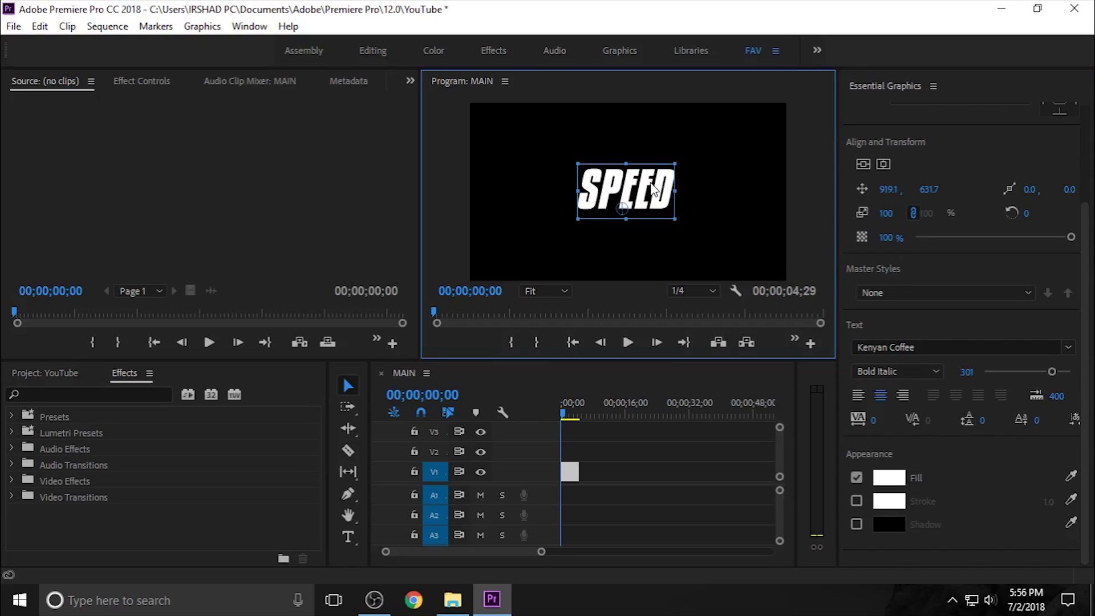
- Enlarge the MAIN timeline's time scale and open the IPC_ASSET bin from the project
{"action": "left_click", "coordinate": [542, 422]}
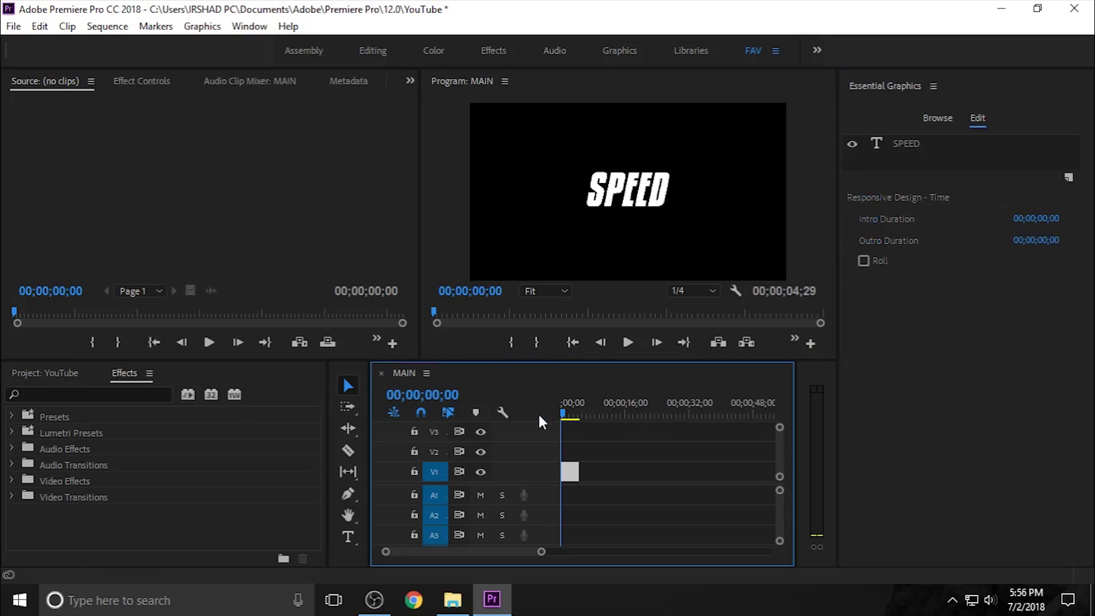
{"action": "key", "text": "equal"}
{"action": "key", "text": "equal"}
{"action": "left_click", "coordinate": [65, 380]}
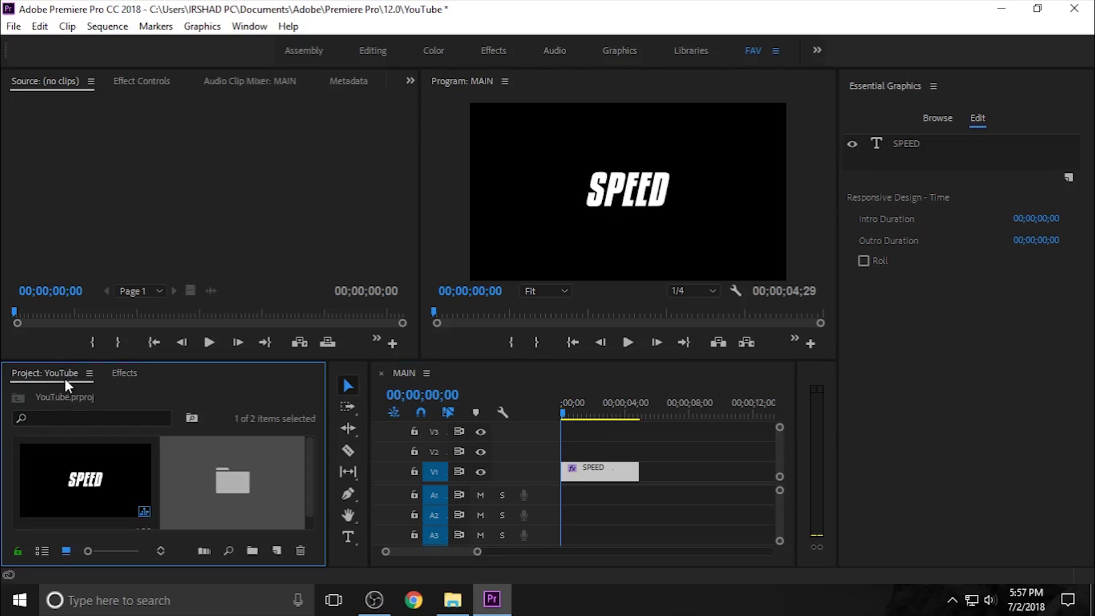
{"action": "left_click", "coordinate": [627, 452]}
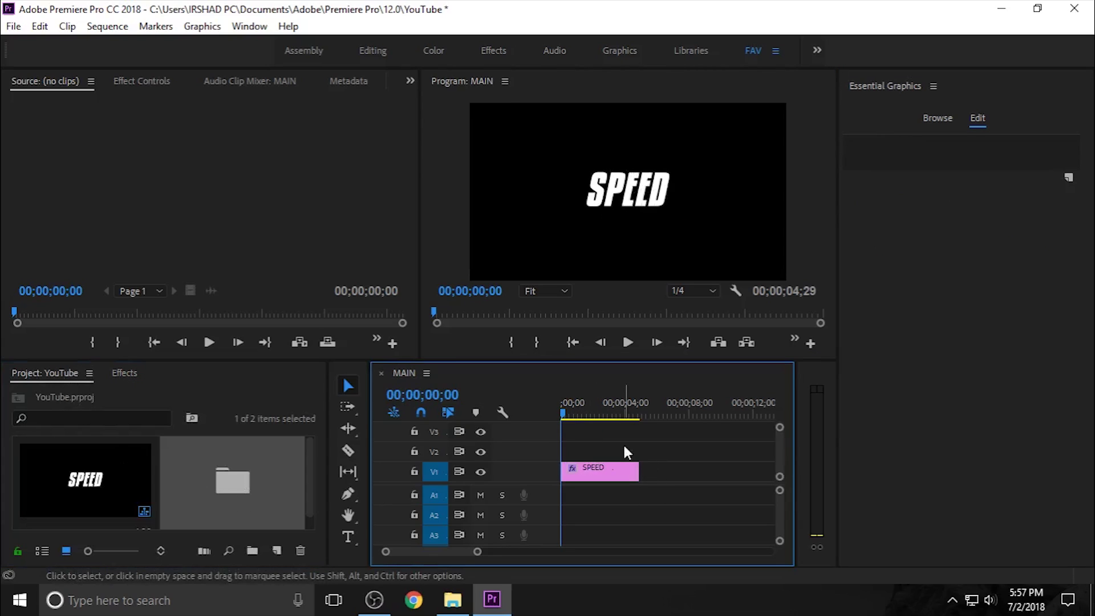
{"action": "double_click", "coordinate": [251, 479]}
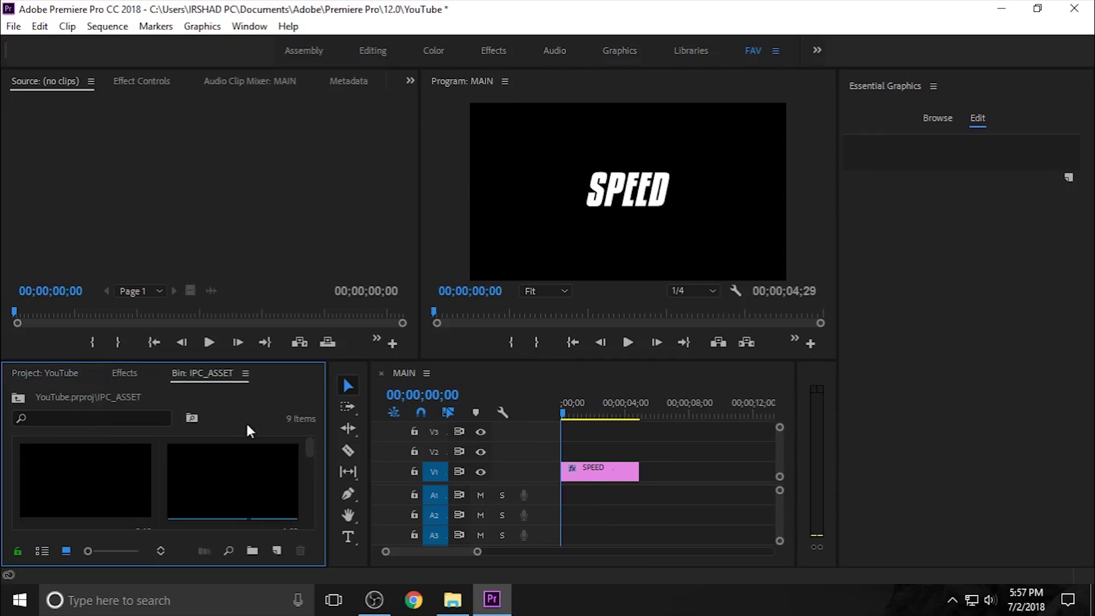
{"action": "left_click", "coordinate": [306, 464]}
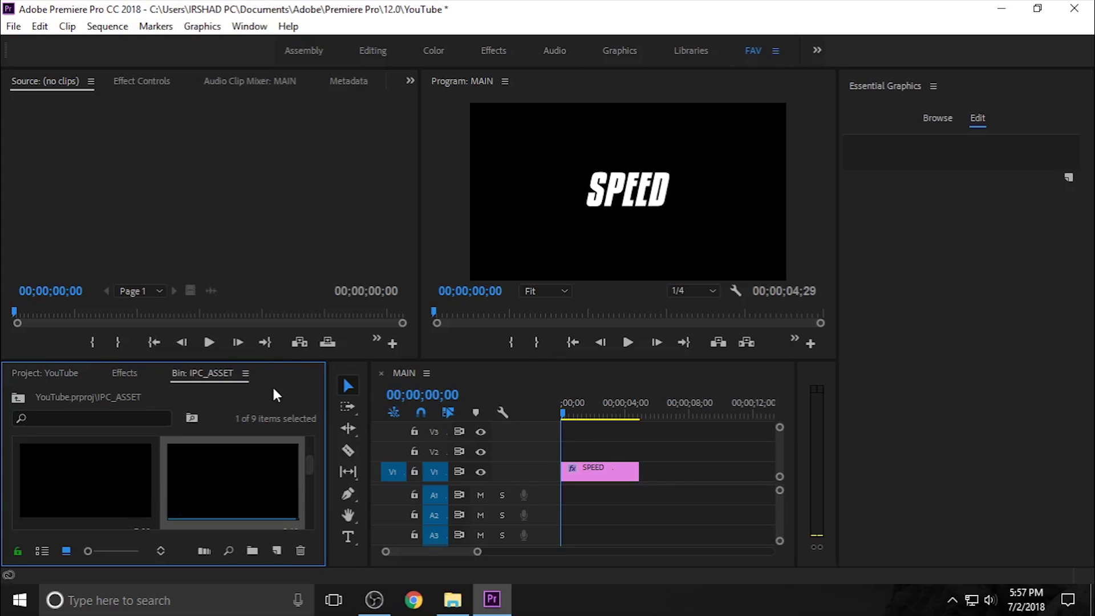
- Place Text Mask.mov on V2 above the SPEED clip at the sequence start and scrub through it
{"action": "left_click_drag", "start_coordinate": [289, 361], "coordinate": [275, 382]}
{"action": "scroll", "coordinate": [200, 467], "scroll_direction": "down", "scroll_amount": 3}
{"action": "left_click", "coordinate": [111, 485]}
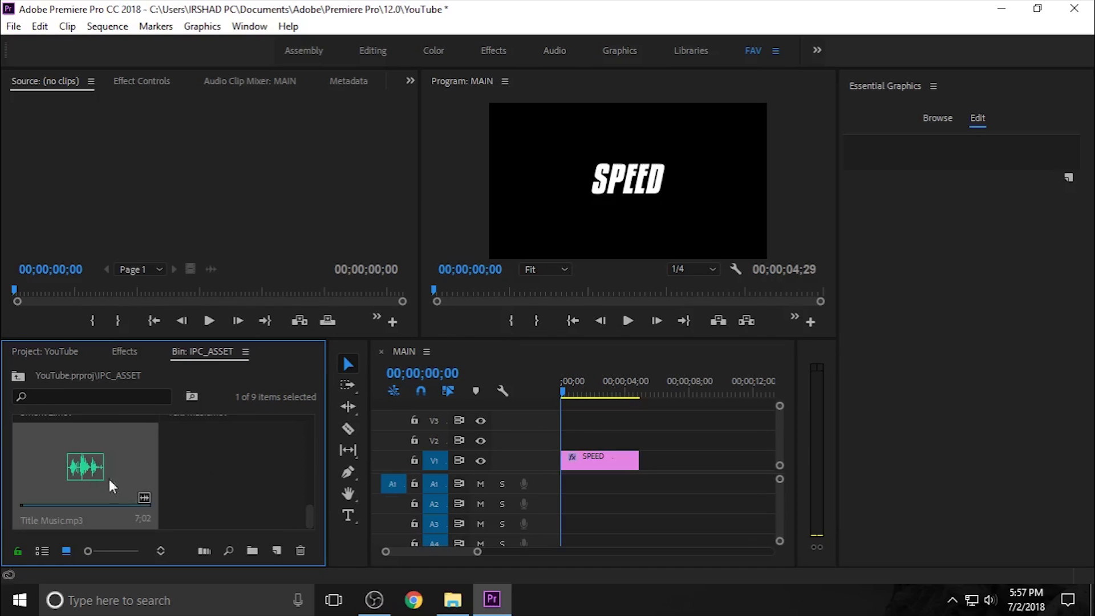
{"action": "scroll", "coordinate": [309, 519], "scroll_direction": "up", "scroll_amount": 2}
{"action": "left_click", "coordinate": [224, 459]}
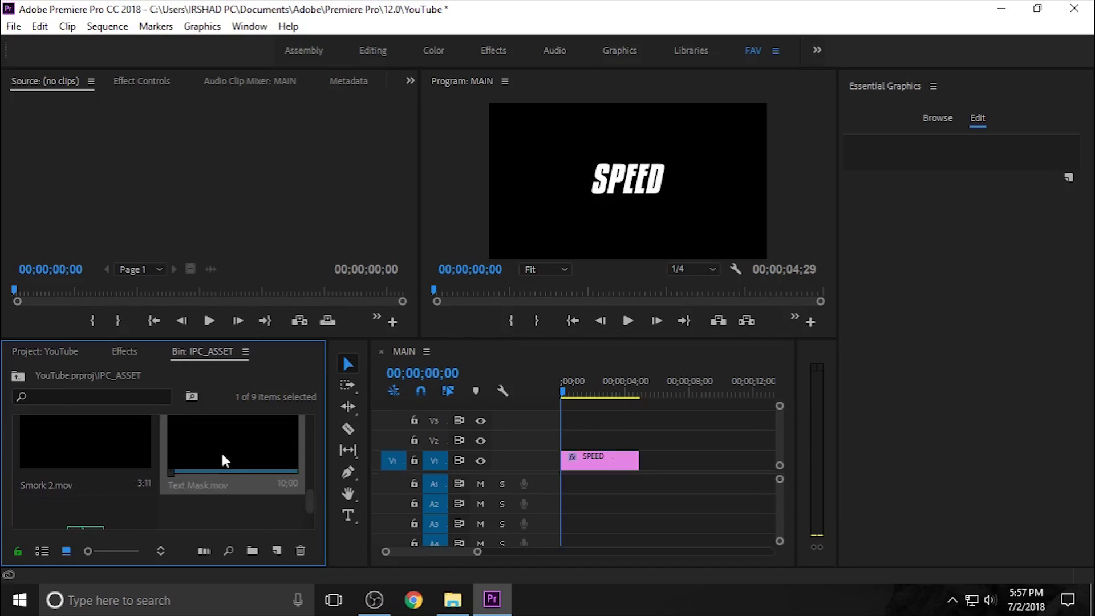
{"action": "double_click", "coordinate": [224, 460]}
{"action": "left_click_drag", "start_coordinate": [243, 456], "coordinate": [551, 440]}
{"action": "left_click_drag", "start_coordinate": [564, 381], "coordinate": [603, 395]}
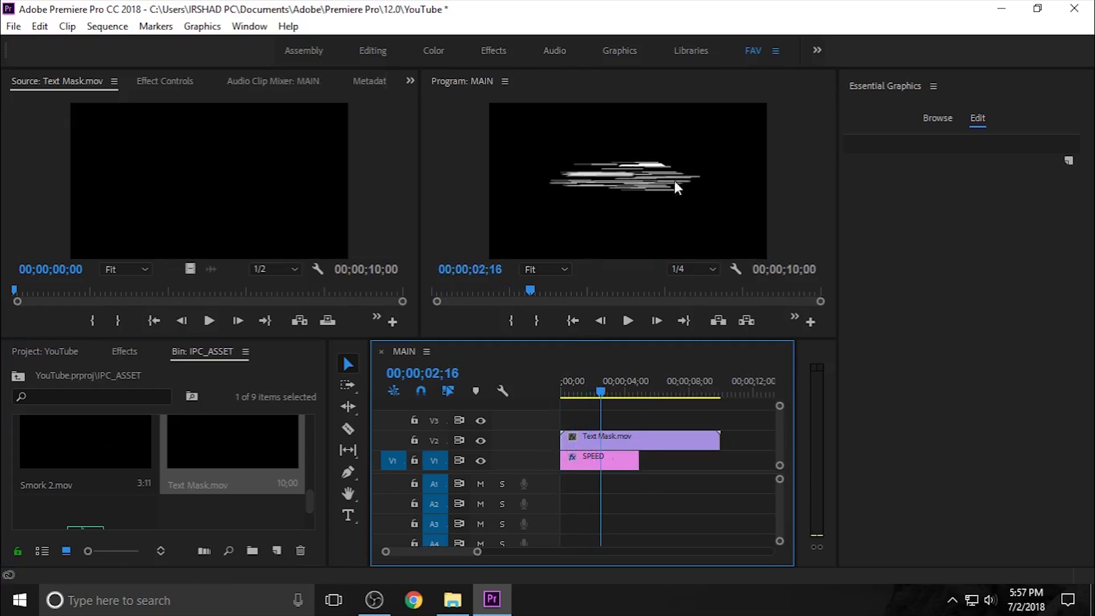
- Try the SPEED clip on V3 above Text Mask.mov, scrub through it, and return the clip to V1
{"action": "left_click_drag", "start_coordinate": [611, 461], "coordinate": [614, 426]}
{"action": "mouse_move", "coordinate": [565, 391]}
{"action": "left_mouse_down"}
{"action": "mouse_move", "coordinate": [629, 391]}
{"action": "mouse_move", "coordinate": [562, 393]}
{"action": "mouse_move", "coordinate": [620, 416]}
{"action": "mouse_move", "coordinate": [710, 428]}
{"action": "mouse_move", "coordinate": [514, 427]}
{"action": "mouse_move", "coordinate": [641, 436]}
{"action": "mouse_move", "coordinate": [564, 436]}
{"action": "mouse_move", "coordinate": [627, 437]}
{"action": "left_mouse_up"}
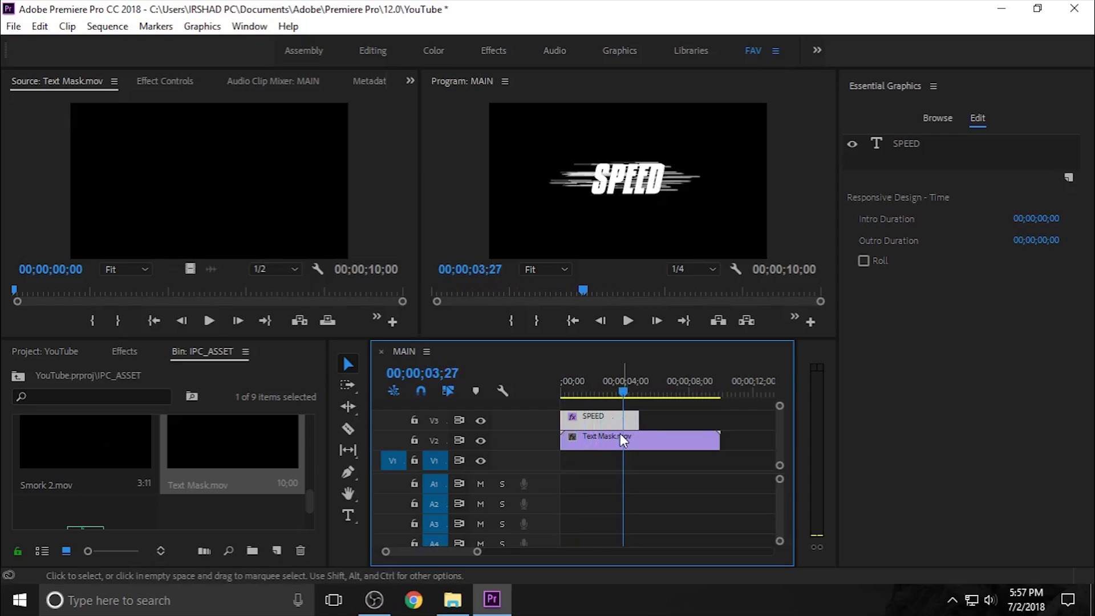
{"action": "left_click_drag", "start_coordinate": [613, 425], "coordinate": [598, 458]}
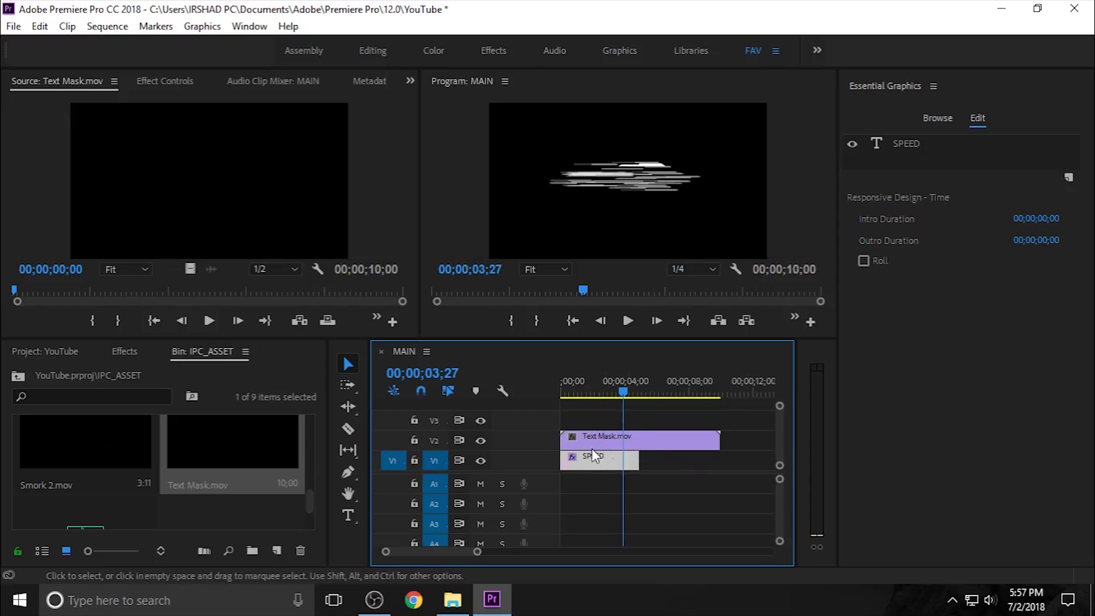
- Close Essential Graphics and resize the workspace to give the bin and timeline a different split
{"action": "left_click", "coordinate": [933, 86]}
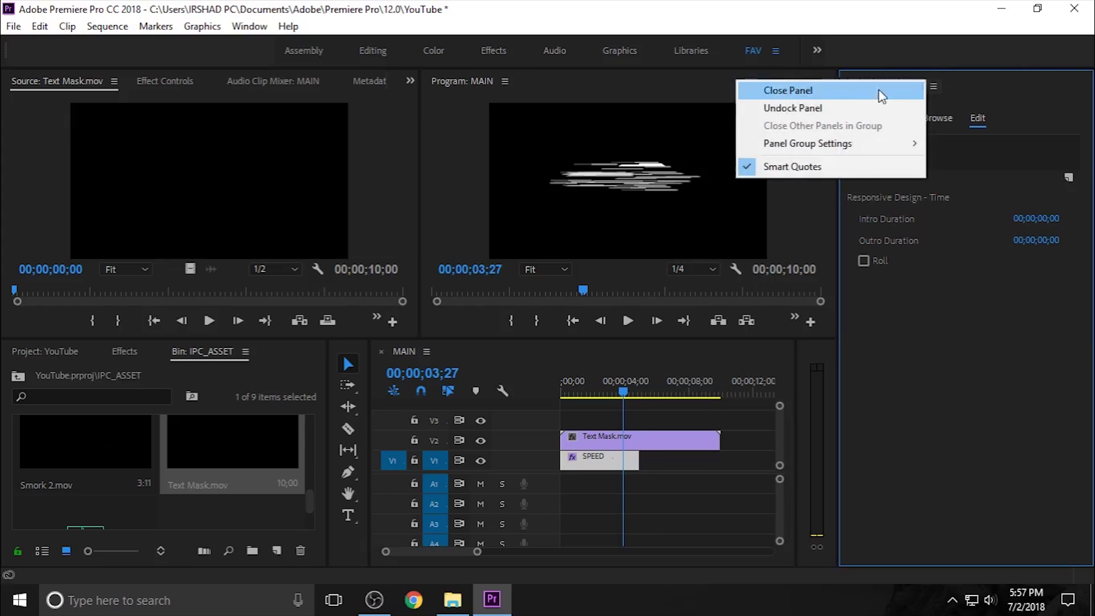
{"action": "left_click", "coordinate": [853, 92]}
{"action": "left_click_drag", "start_coordinate": [547, 308], "coordinate": [504, 355]}
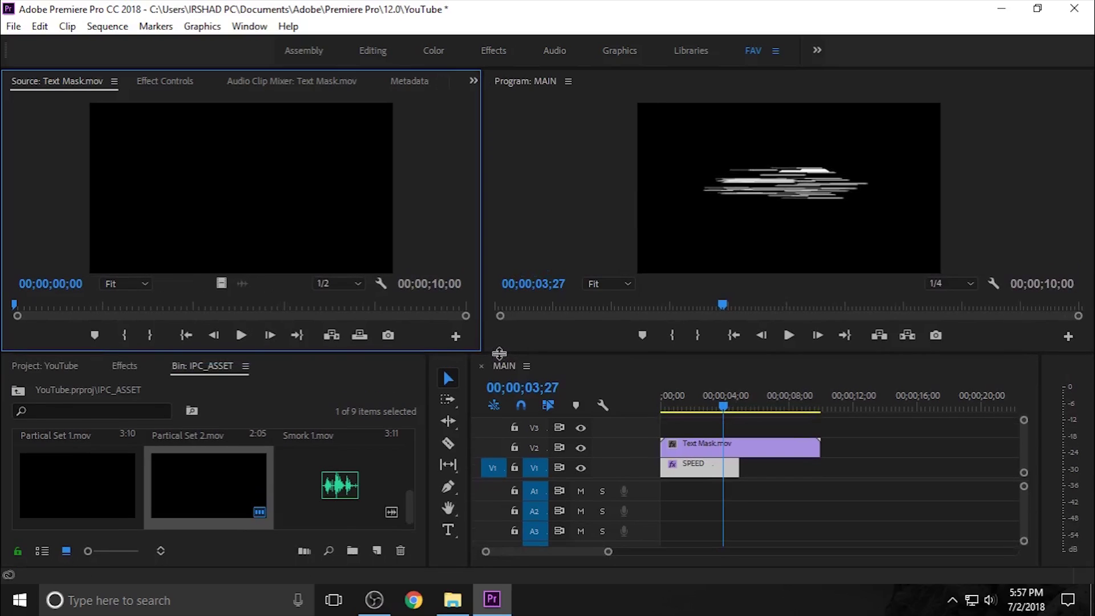
- Place Title Music.mp3 on A1 at the sequence start and show the IPC_ASSET bin as a list
{"action": "mouse_move", "coordinate": [337, 502]}
{"action": "left_mouse_down"}
{"action": "mouse_move", "coordinate": [334, 511]}
{"action": "mouse_move", "coordinate": [692, 472]}
{"action": "mouse_move", "coordinate": [658, 498]}
{"action": "left_mouse_up"}
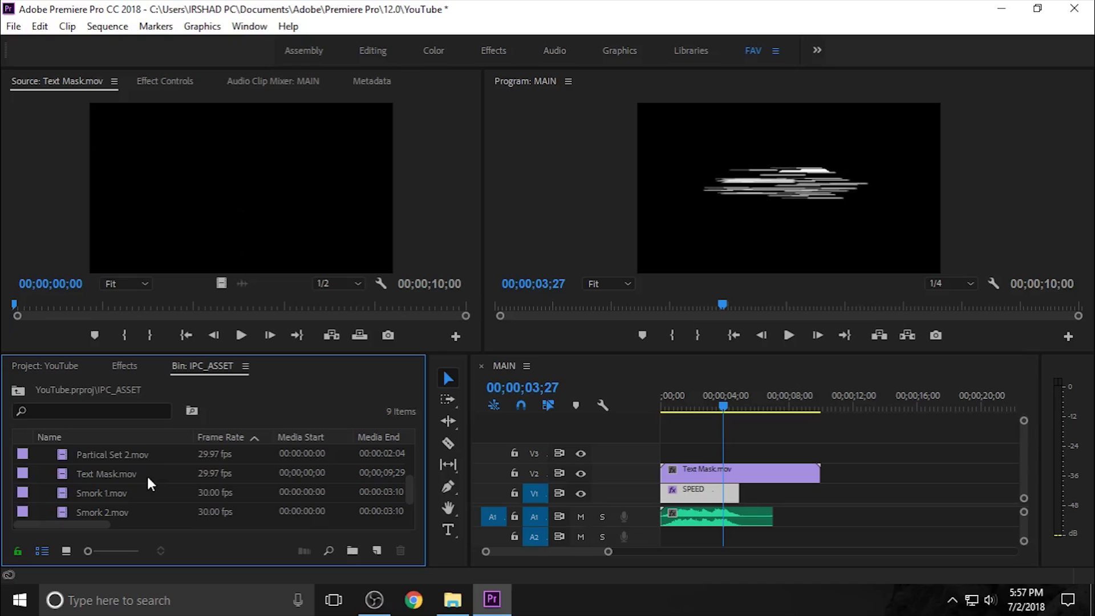
{"action": "scroll", "coordinate": [105, 492], "scroll_direction": "down", "scroll_amount": 2}
{"action": "left_click", "coordinate": [120, 494]}
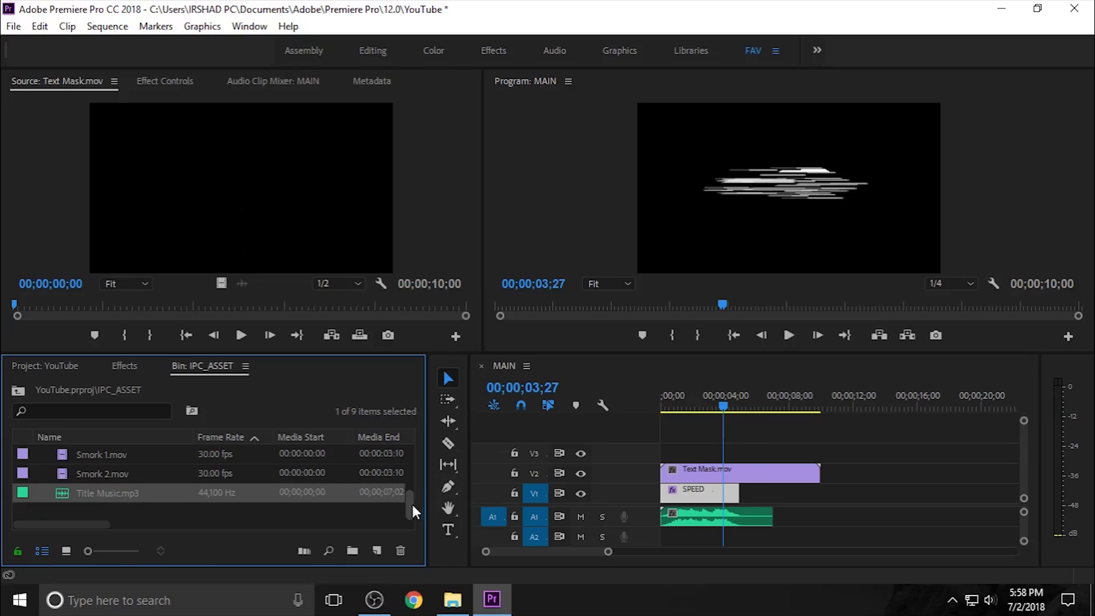
{"action": "scroll", "coordinate": [413, 508], "scroll_direction": "up", "scroll_amount": 1}
- Play the sequence from the start to check the title music against the text mask, and scrub to 00;00;01;14
{"action": "left_click_drag", "start_coordinate": [706, 398], "coordinate": [526, 446]}
{"action": "key", "text": "="}
{"action": "key", "text": "space"}
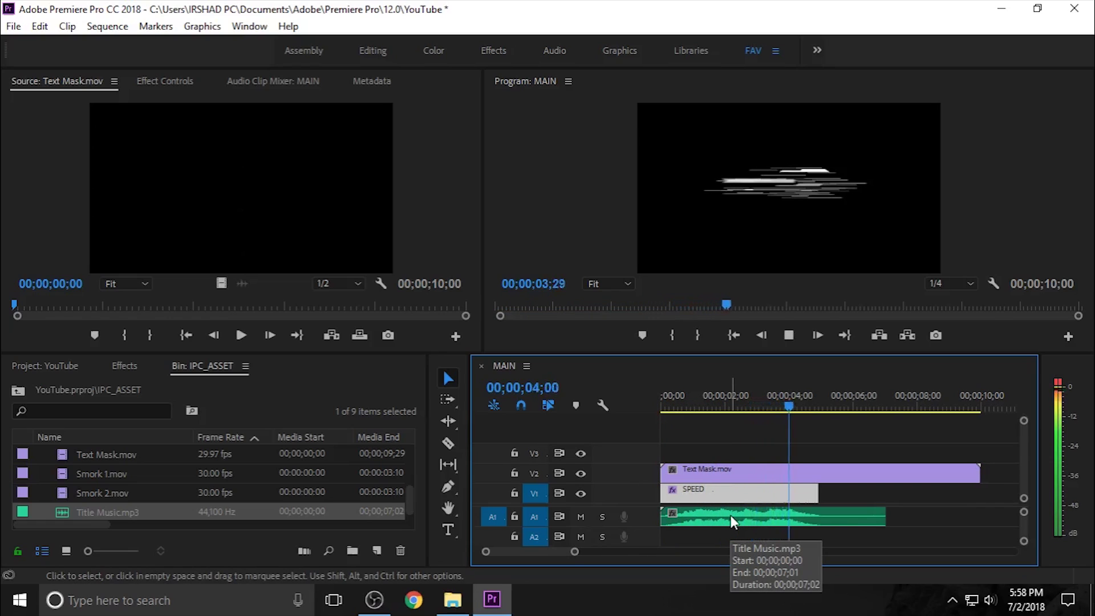
{"action": "key", "text": "space"}
{"action": "left_click_drag", "start_coordinate": [800, 406], "coordinate": [621, 420]}
{"action": "key", "text": "space"}
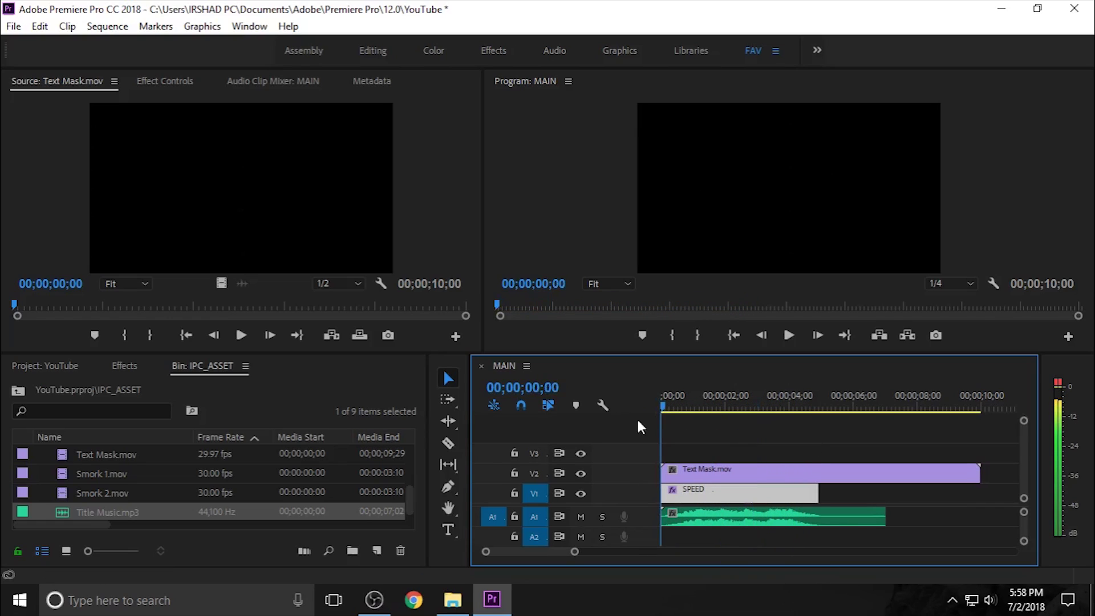
{"action": "left_click_drag", "start_coordinate": [689, 429], "coordinate": [710, 478]}
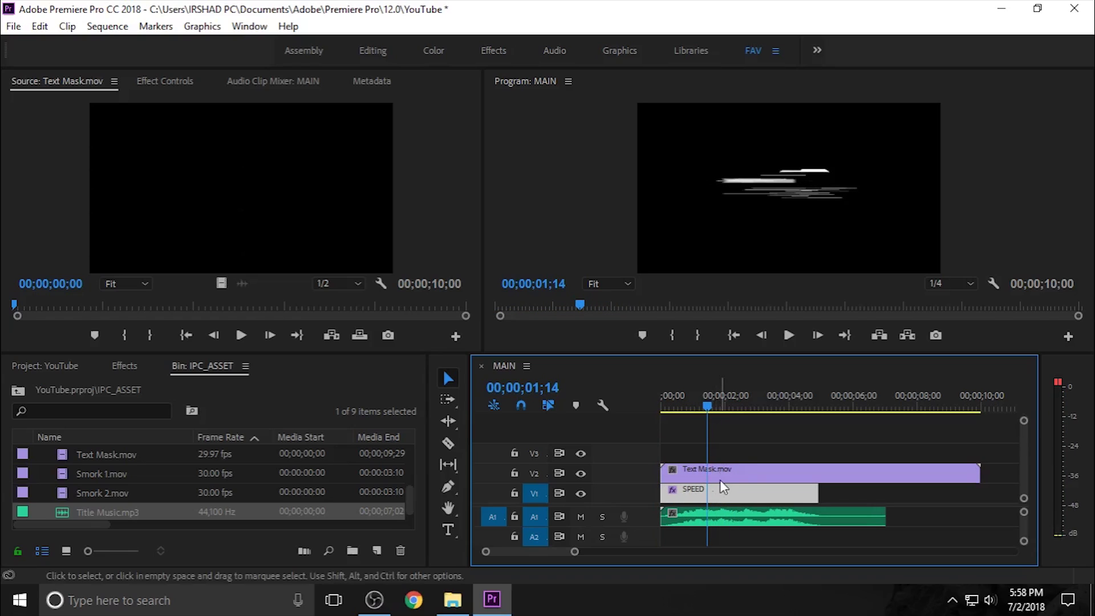
- Apply the Track Matte Key effect from the Keying video effects to the SPEED clip on V1
{"action": "left_click", "coordinate": [121, 368]}
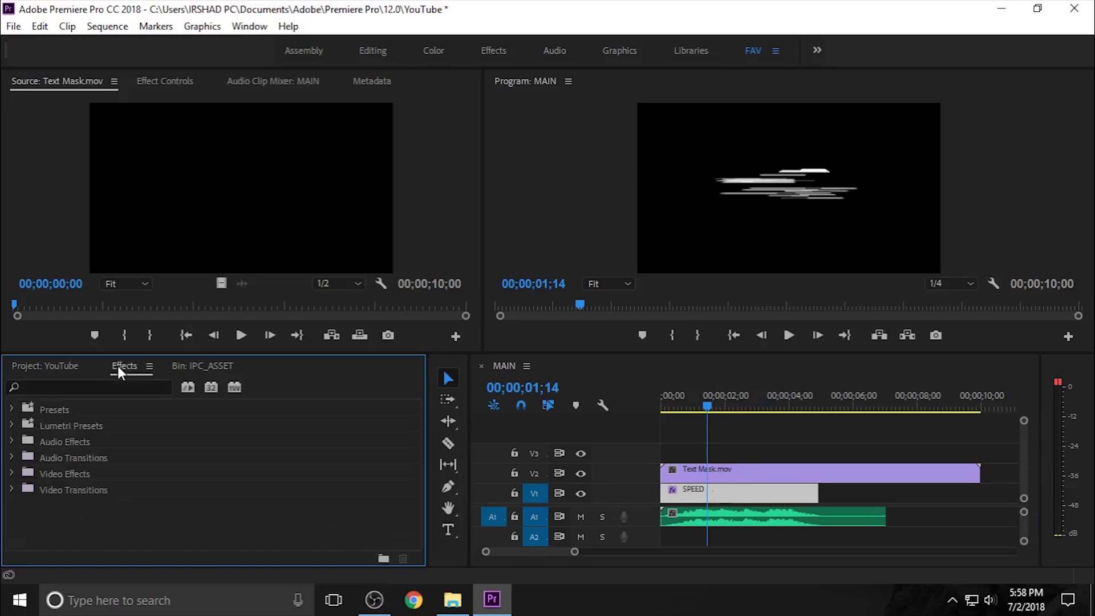
{"action": "double_click", "coordinate": [69, 474]}
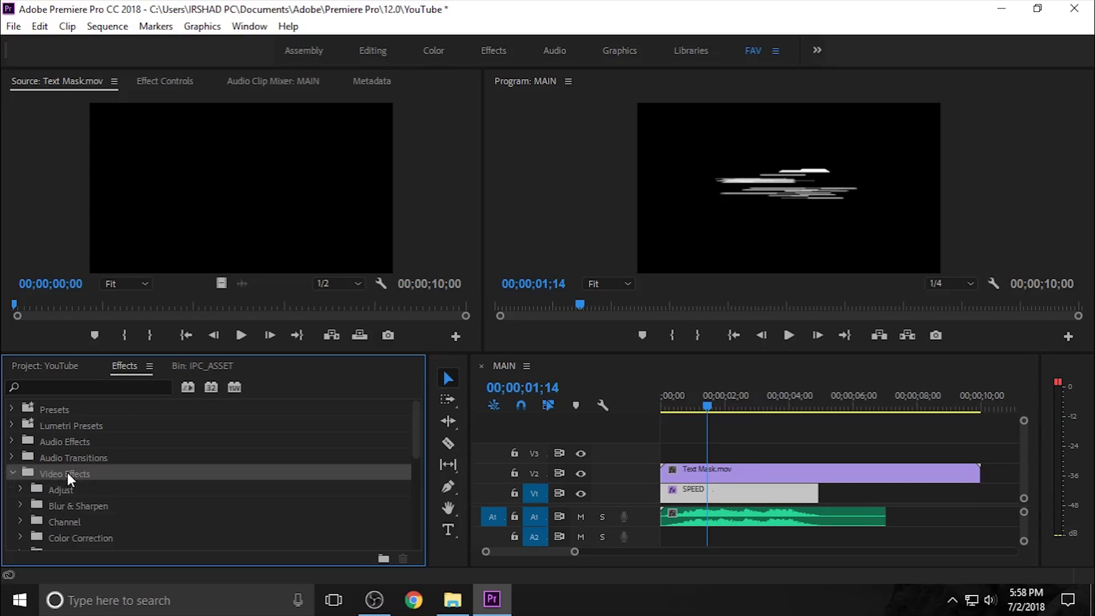
{"action": "scroll", "coordinate": [76, 549], "scroll_direction": "down", "scroll_amount": 2}
{"action": "scroll", "coordinate": [79, 488], "scroll_direction": "down", "scroll_amount": 2}
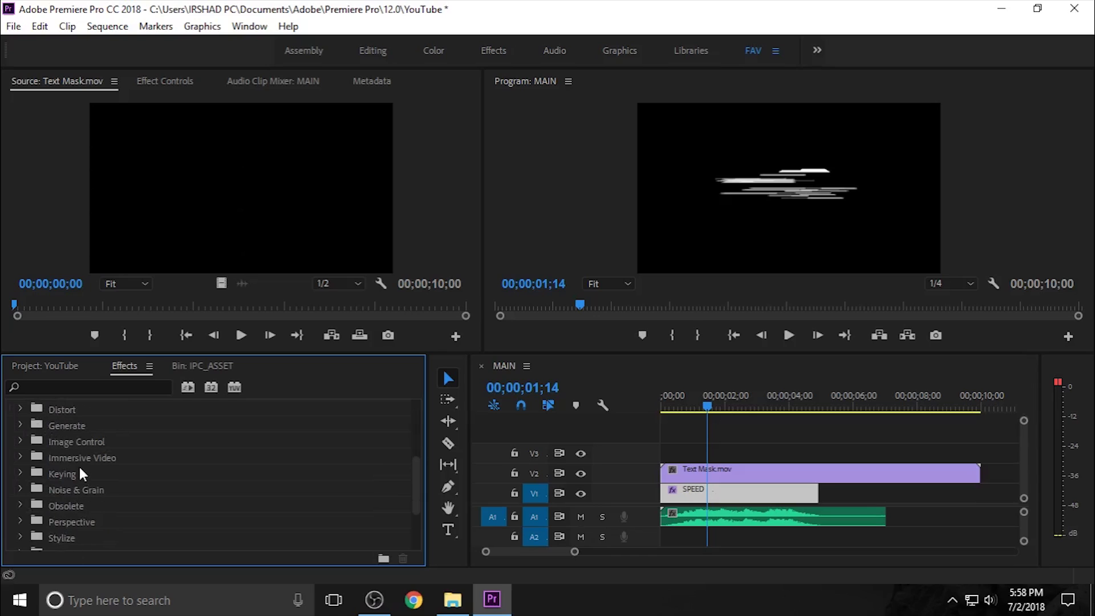
{"action": "double_click", "coordinate": [81, 472]}
{"action": "scroll", "coordinate": [85, 482], "scroll_direction": "down", "scroll_amount": 3}
{"action": "scroll", "coordinate": [88, 489], "scroll_direction": "down", "scroll_amount": 1}
{"action": "left_click", "coordinate": [99, 509]}
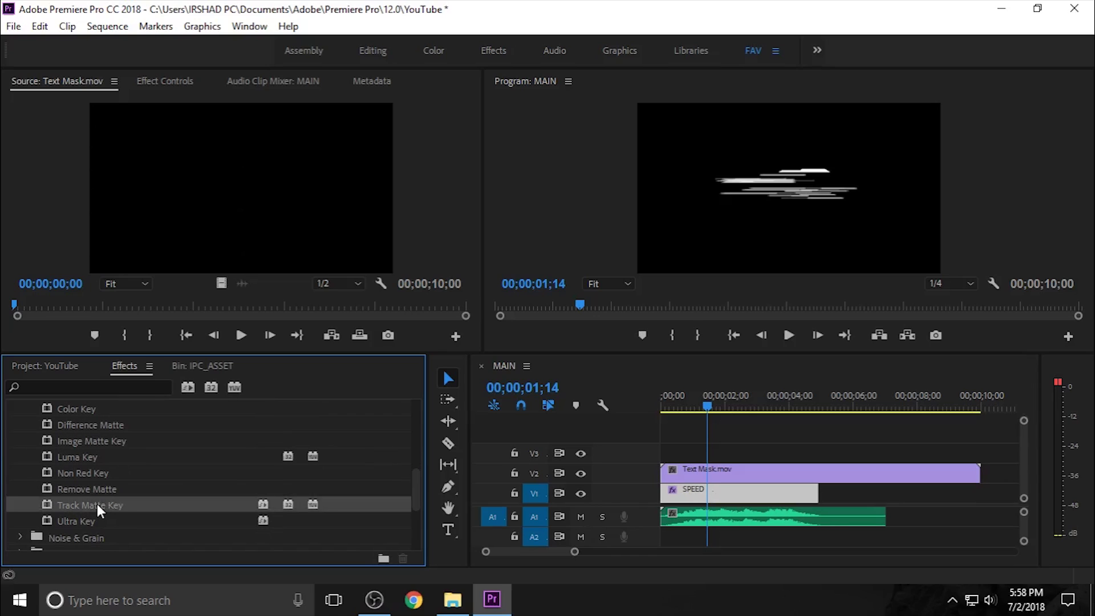
{"action": "left_click_drag", "start_coordinate": [98, 510], "coordinate": [708, 500]}
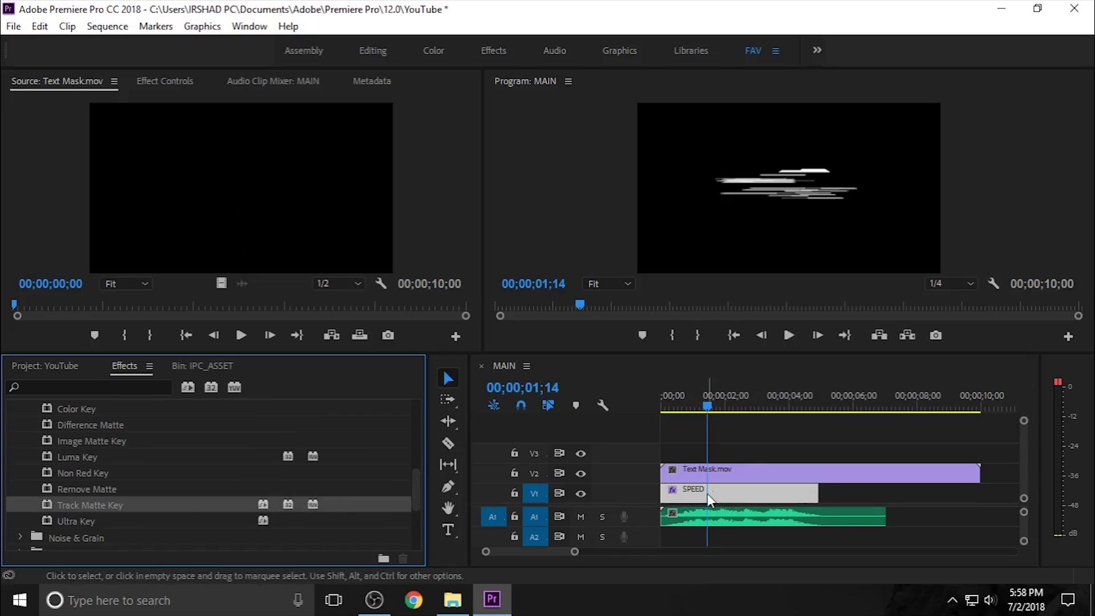
- Set the SPEED clip's Track Matte Key to use Video 2 as the matte, composited using Matte Luma
{"action": "left_click", "coordinate": [730, 470]}
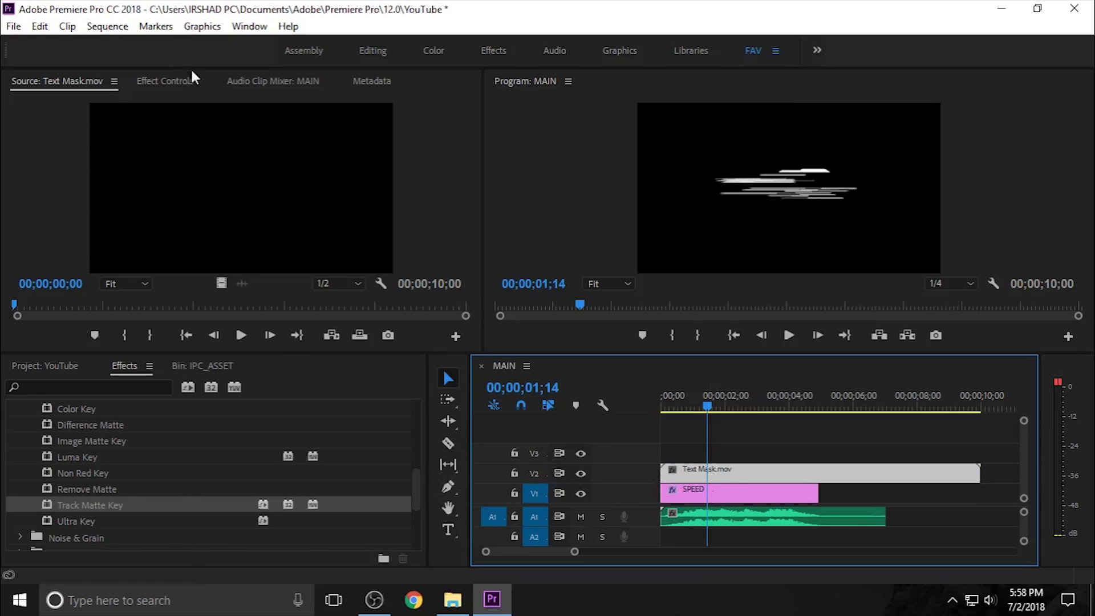
{"action": "left_click", "coordinate": [157, 81]}
{"action": "left_click", "coordinate": [684, 494]}
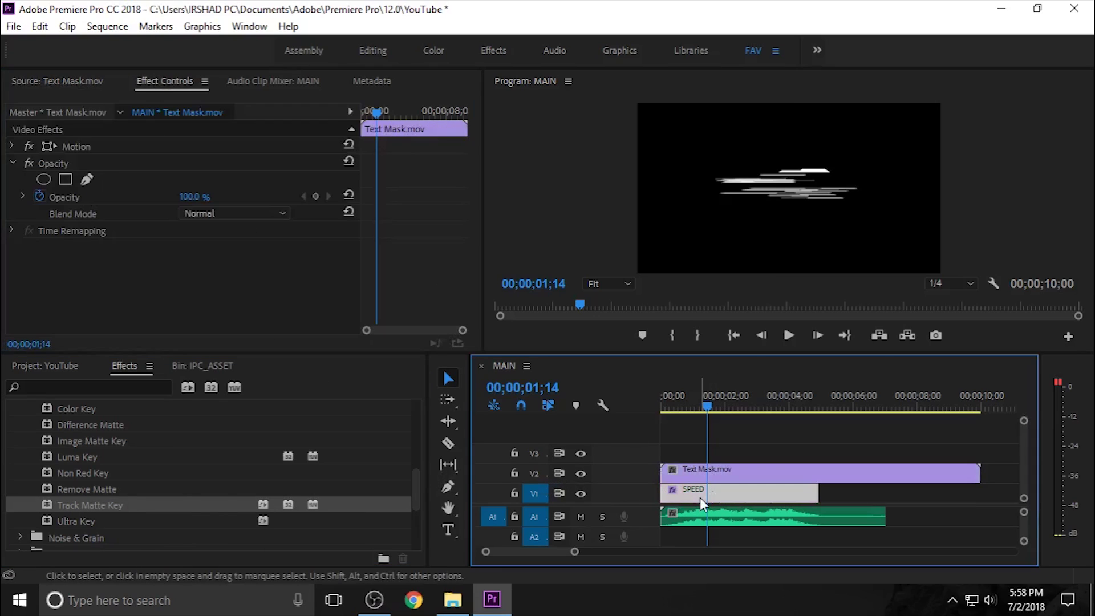
{"action": "left_click", "coordinate": [13, 247]}
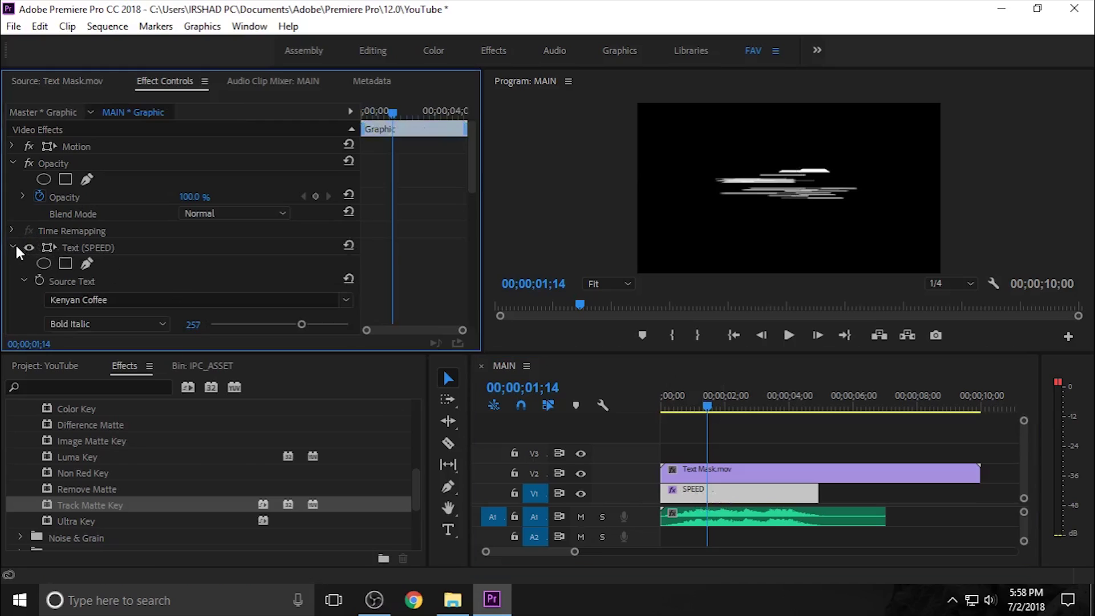
{"action": "left_click", "coordinate": [13, 163]}
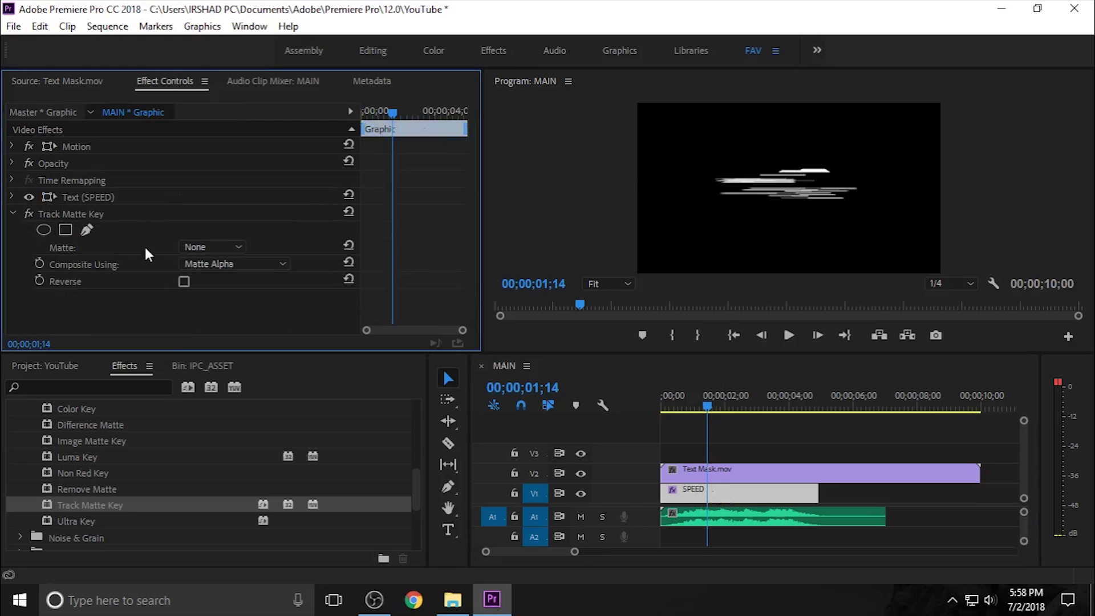
{"action": "left_click", "coordinate": [227, 247]}
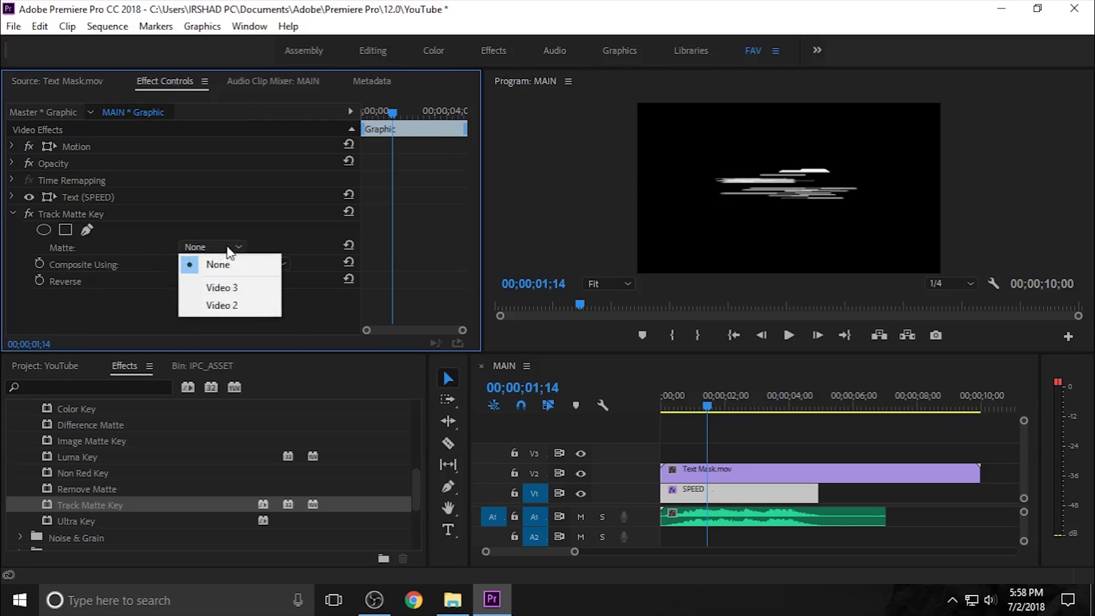
{"action": "left_click", "coordinate": [242, 307]}
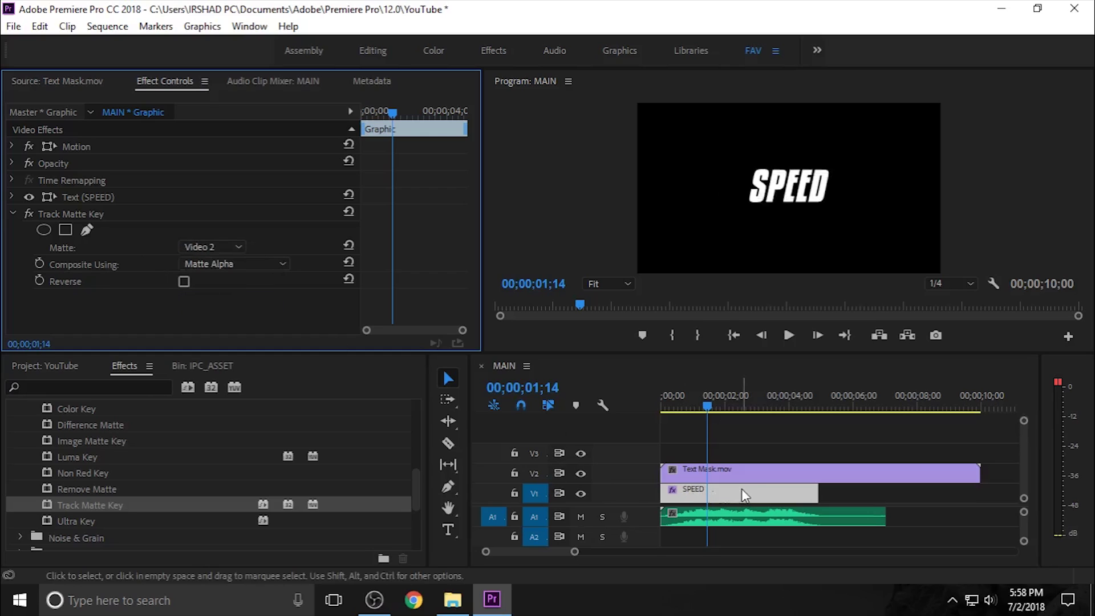
{"action": "left_click", "coordinate": [210, 266]}
{"action": "left_click", "coordinate": [257, 306]}
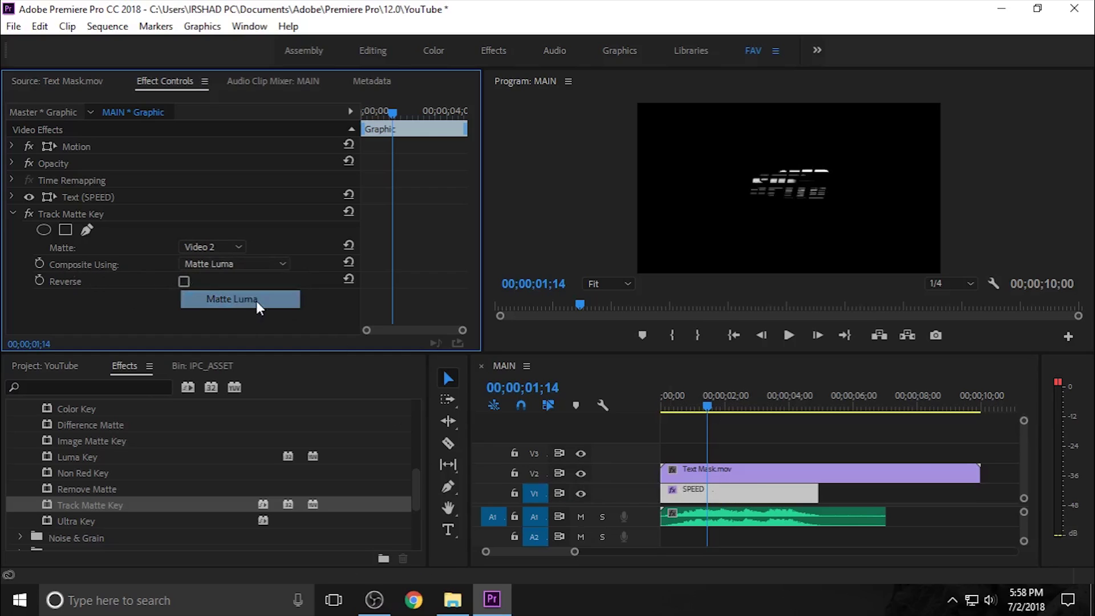
- Play the sequence from near its start to check the masked SPEED title, and scrub to 00;00;02;28
{"action": "left_click_drag", "start_coordinate": [714, 409], "coordinate": [676, 411]}
{"action": "key", "text": "space"}
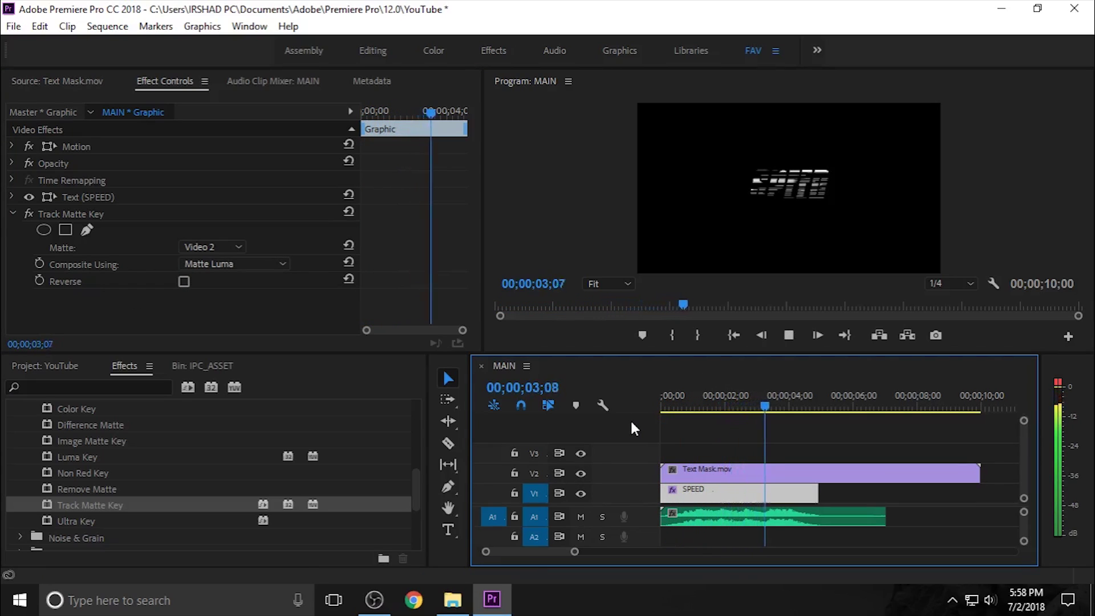
{"action": "key", "text": "space"}
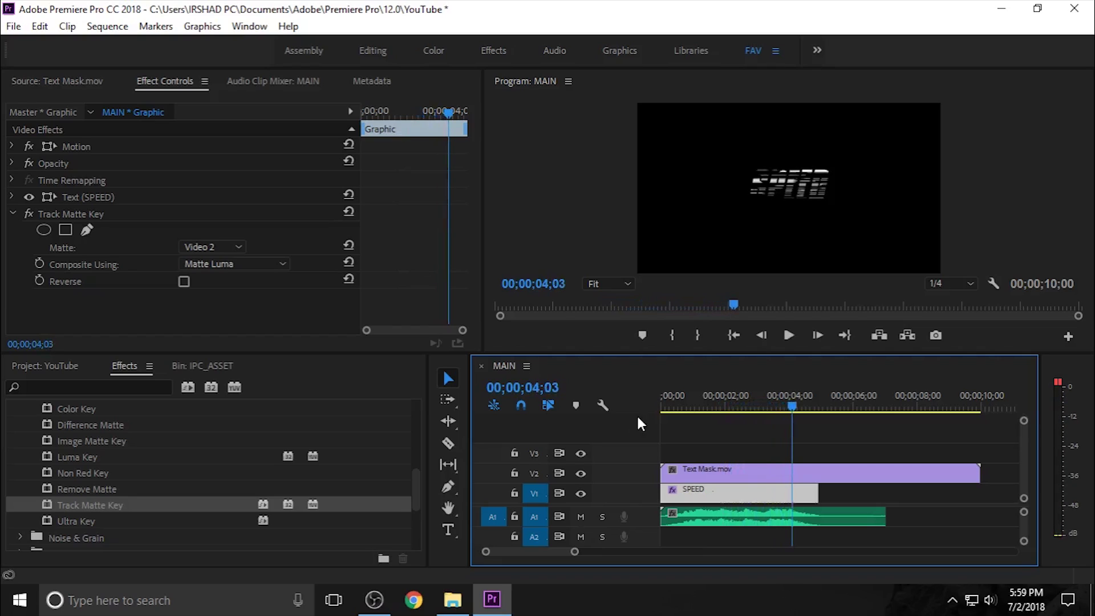
{"action": "left_click_drag", "start_coordinate": [717, 396], "coordinate": [755, 399]}
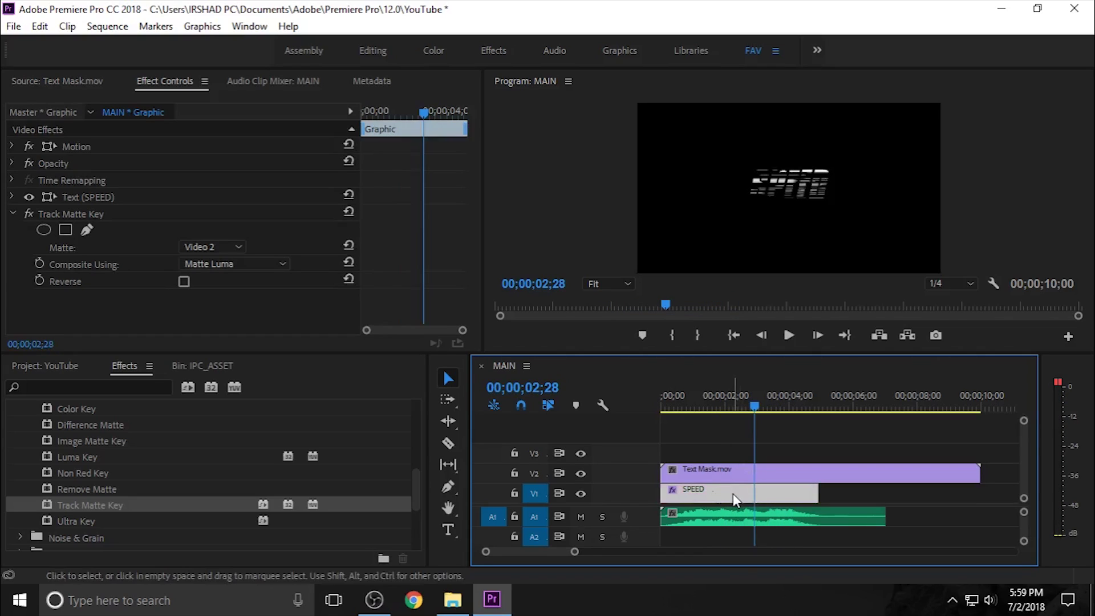
- Duplicate the SPEED clip onto V3 and extend both SPEED clips to the end of Text Mask.mov
{"action": "left_click_drag", "start_coordinate": [741, 500], "coordinate": [972, 457]}
{"action": "left_click_drag", "start_coordinate": [818, 492], "coordinate": [978, 491]}
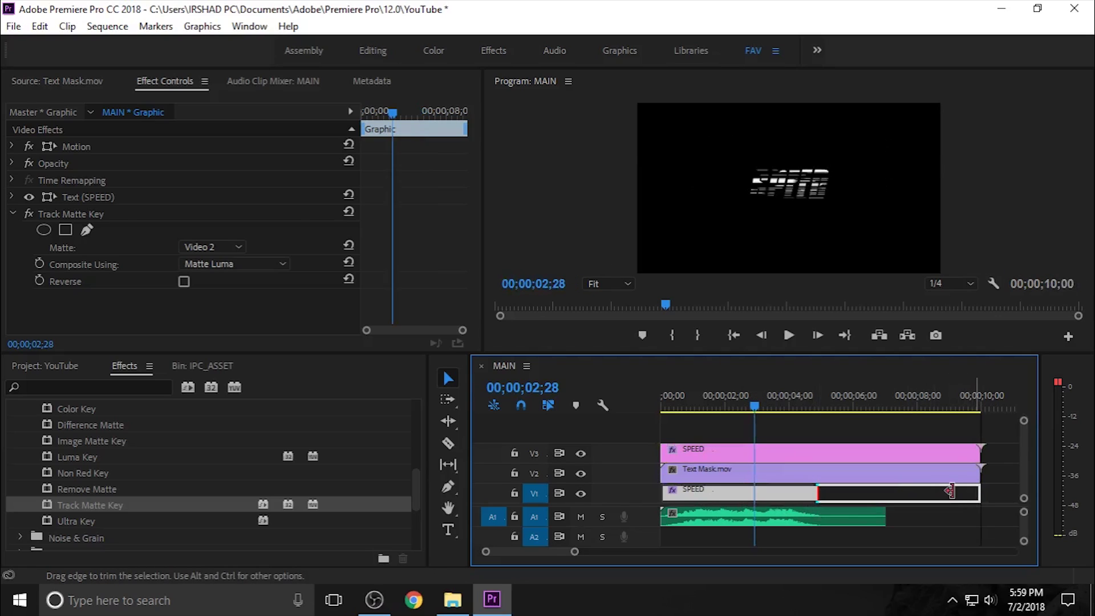
{"action": "left_click_drag", "start_coordinate": [753, 405], "coordinate": [761, 431]}
- Remove Track Matte Key from the SPEED copy on V3 and play the sequence from near the start
{"action": "left_click", "coordinate": [752, 458]}
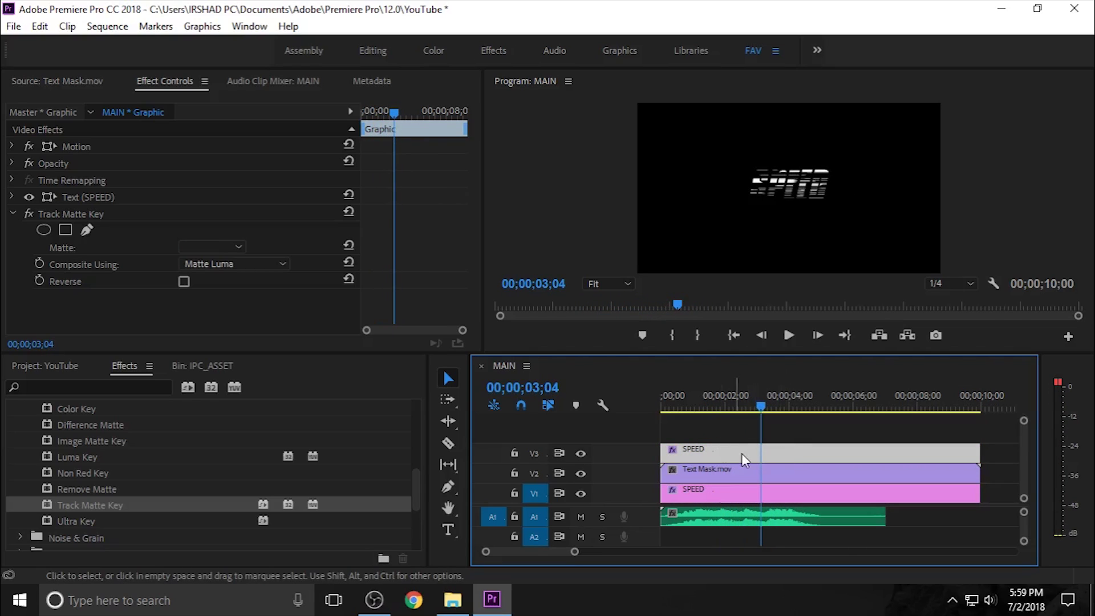
{"action": "left_click", "coordinate": [111, 215]}
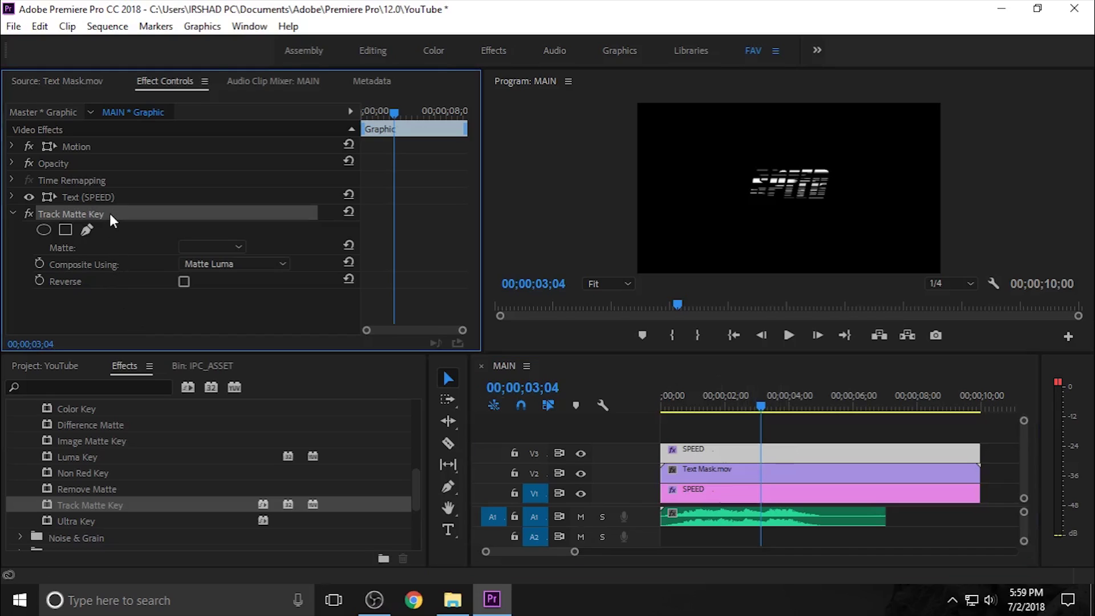
{"action": "key", "text": "Delete"}
{"action": "left_click_drag", "start_coordinate": [754, 413], "coordinate": [665, 435]}
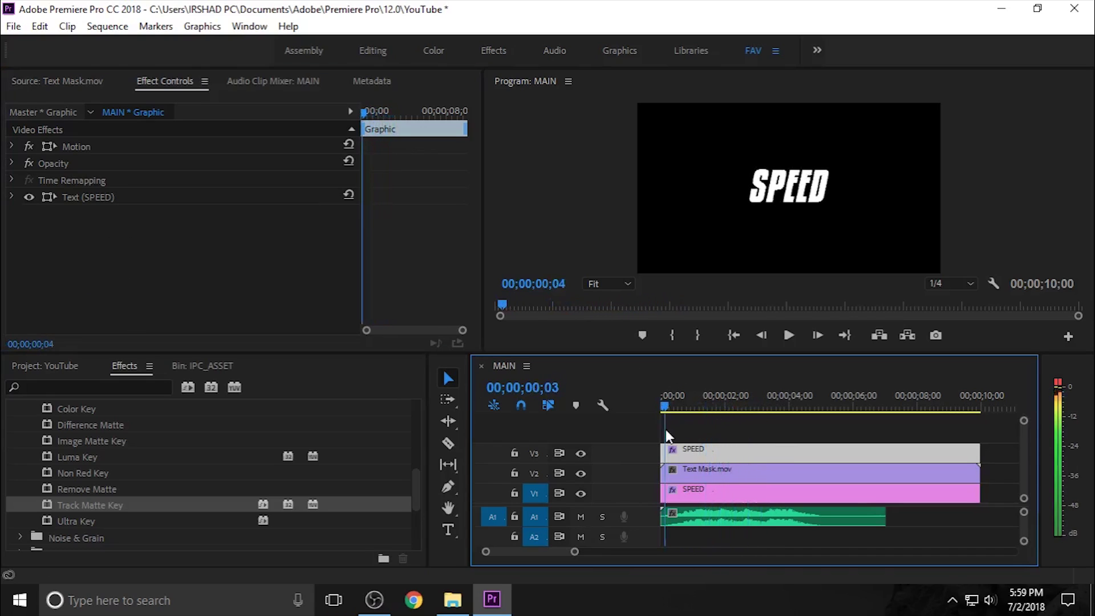
{"action": "key", "text": "space"}
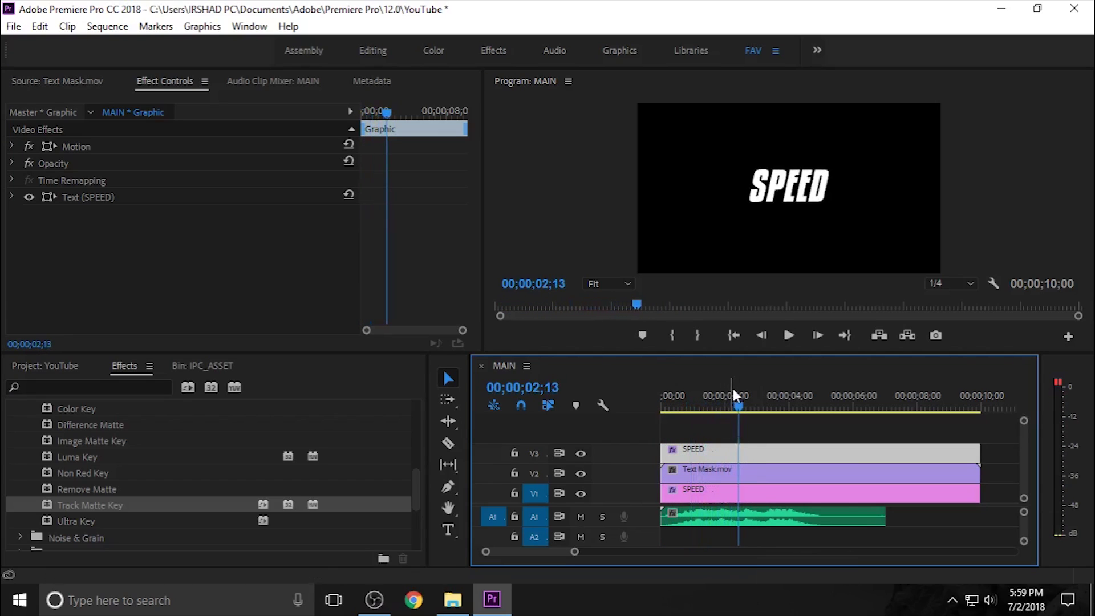
- At 00;00;02;10, add a rectangular opacity mask to the V3 SPEED clip, widen it beyond the text and move it off to the frame's left
{"action": "left_click", "coordinate": [735, 403]}
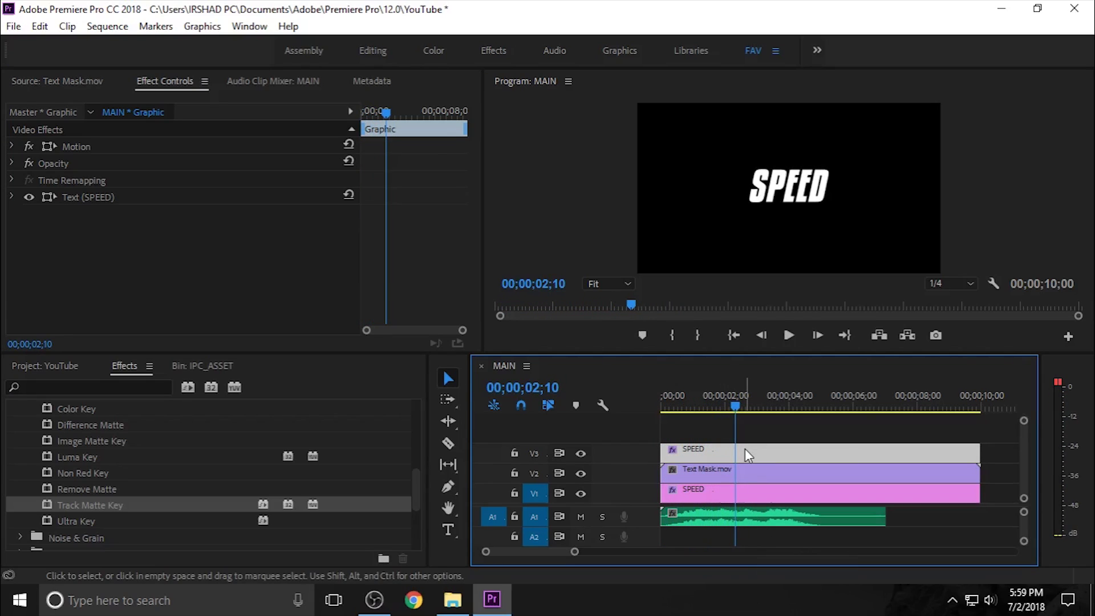
{"action": "left_click", "coordinate": [12, 163]}
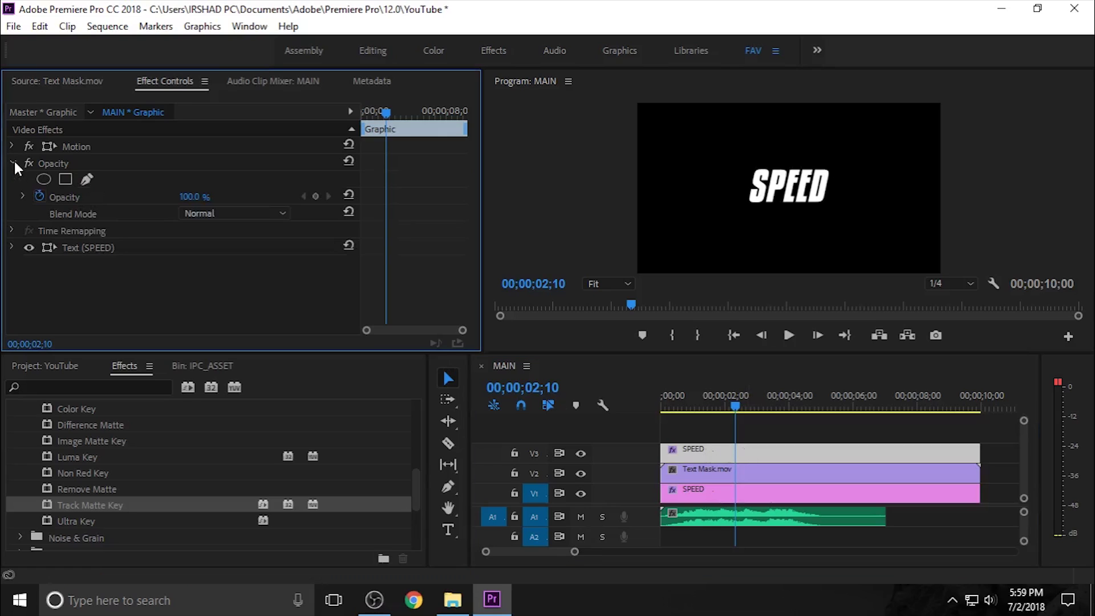
{"action": "left_click", "coordinate": [67, 181]}
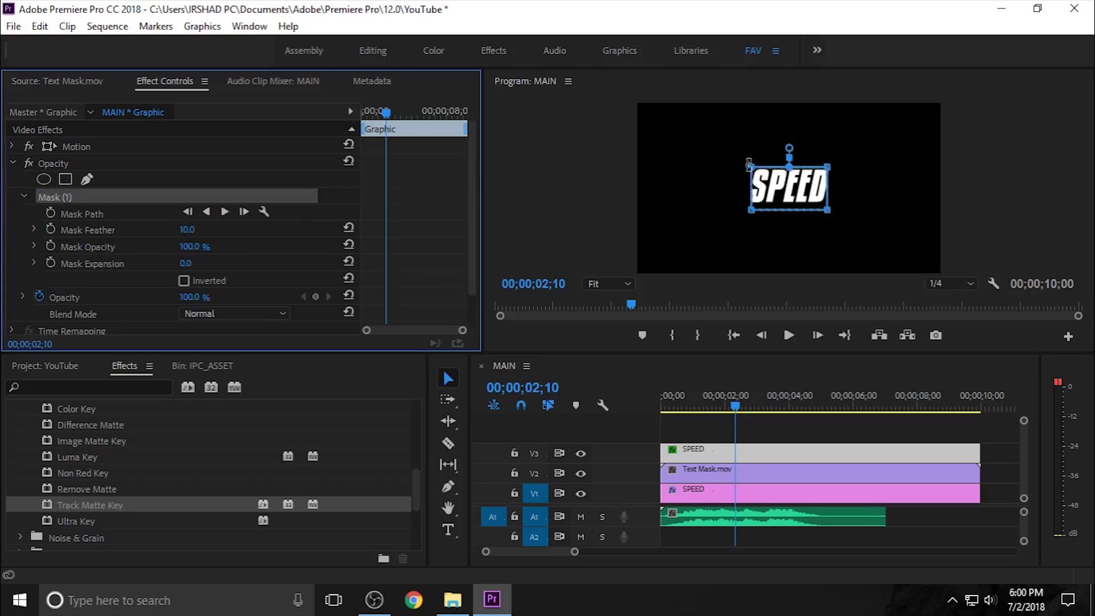
{"action": "left_click_drag", "start_coordinate": [747, 168], "coordinate": [720, 167]}
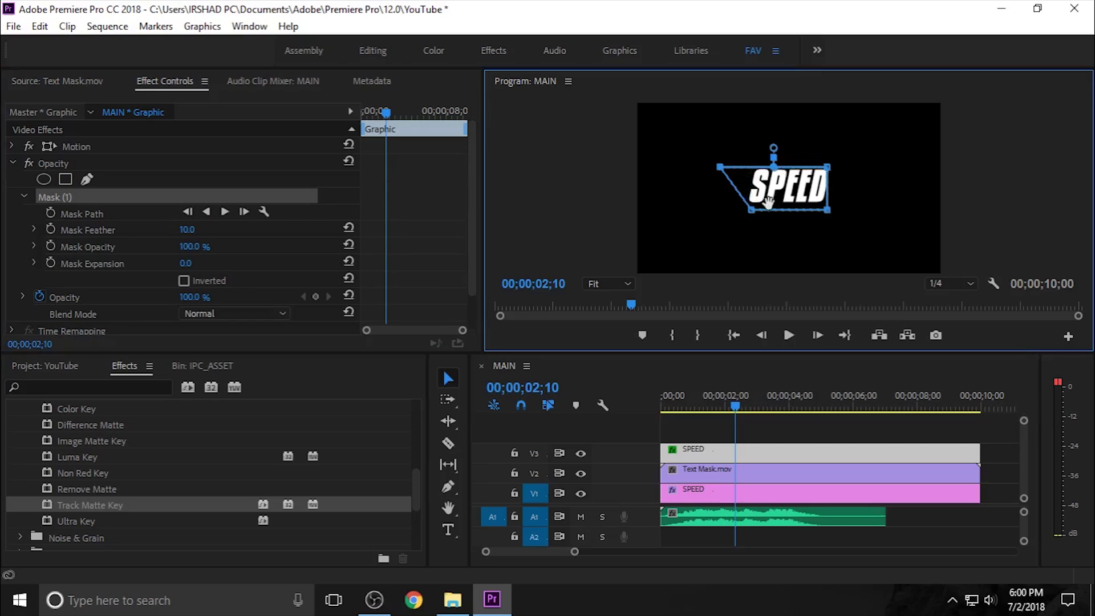
{"action": "left_click_drag", "start_coordinate": [754, 215], "coordinate": [685, 213]}
{"action": "left_click_drag", "start_coordinate": [700, 163], "coordinate": [659, 162]}
{"action": "left_click_drag", "start_coordinate": [688, 214], "coordinate": [655, 223]}
{"action": "left_click_drag", "start_coordinate": [830, 212], "coordinate": [842, 224]}
{"action": "left_click_drag", "start_coordinate": [767, 188], "coordinate": [636, 179]}
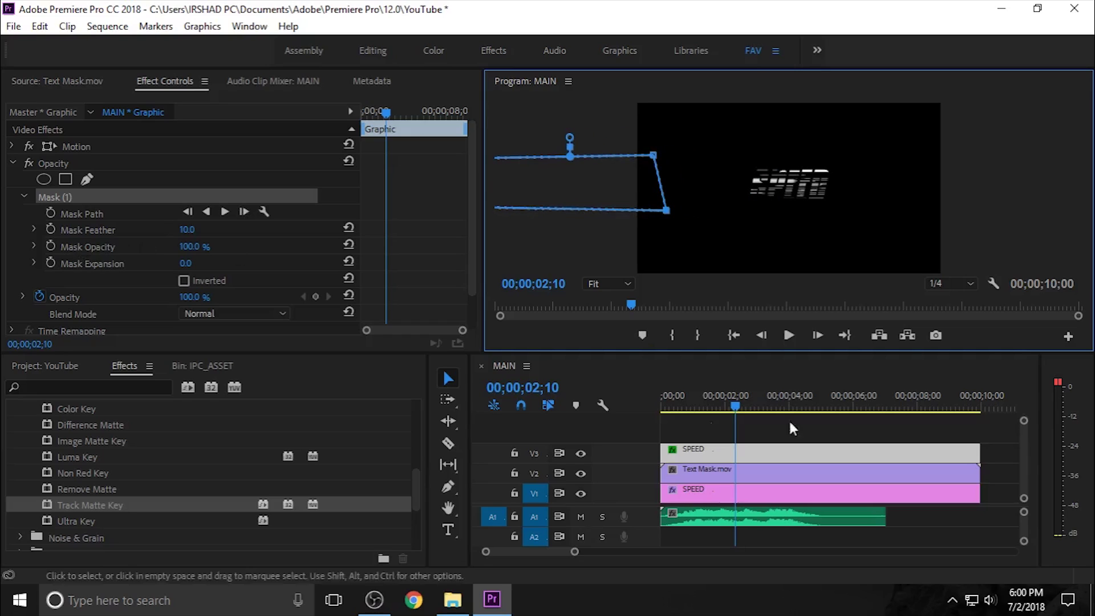
- Keyframe the mask path at 00;00;02;10, and at 00;00;03;06 move the mask over SPEED and lower its bottom-left corner slightly
{"action": "left_click", "coordinate": [52, 212]}
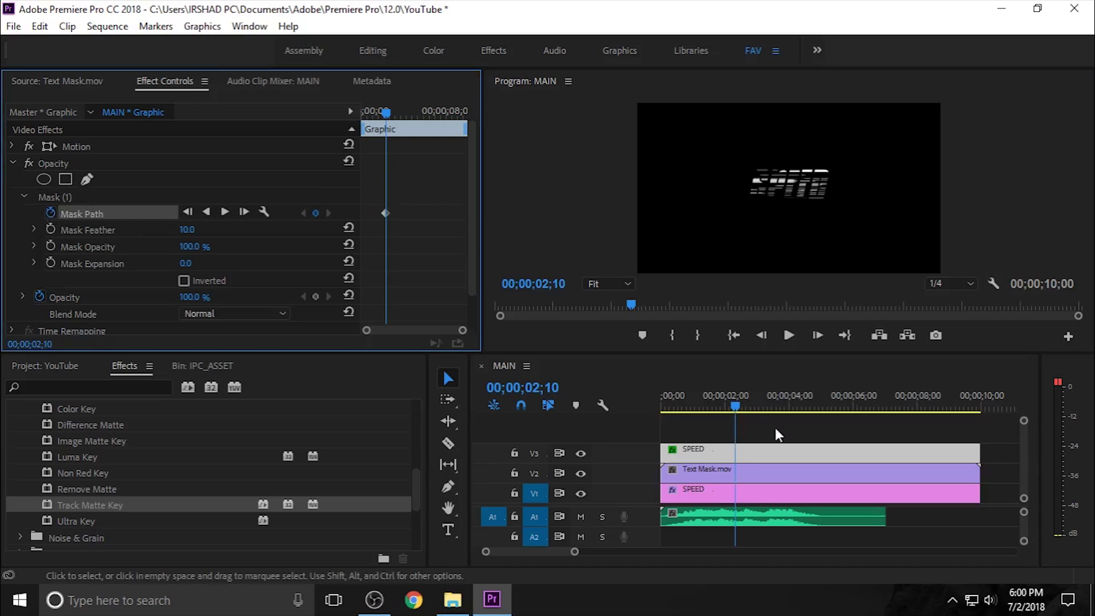
{"action": "left_click_drag", "start_coordinate": [736, 408], "coordinate": [765, 416]}
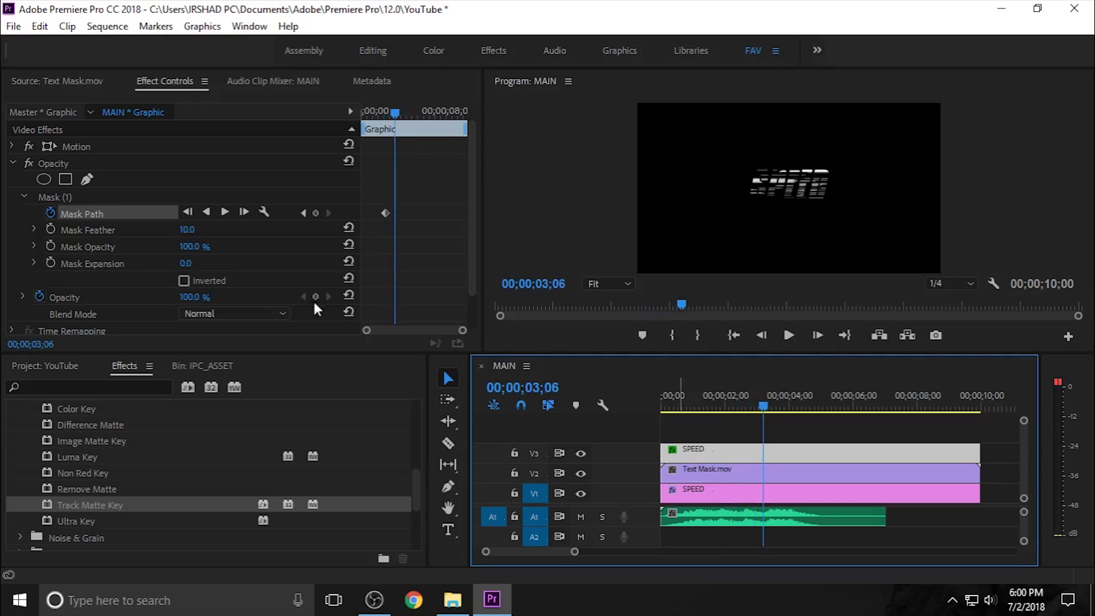
{"action": "left_click", "coordinate": [93, 196]}
{"action": "left_click_drag", "start_coordinate": [642, 194], "coordinate": [808, 203]}
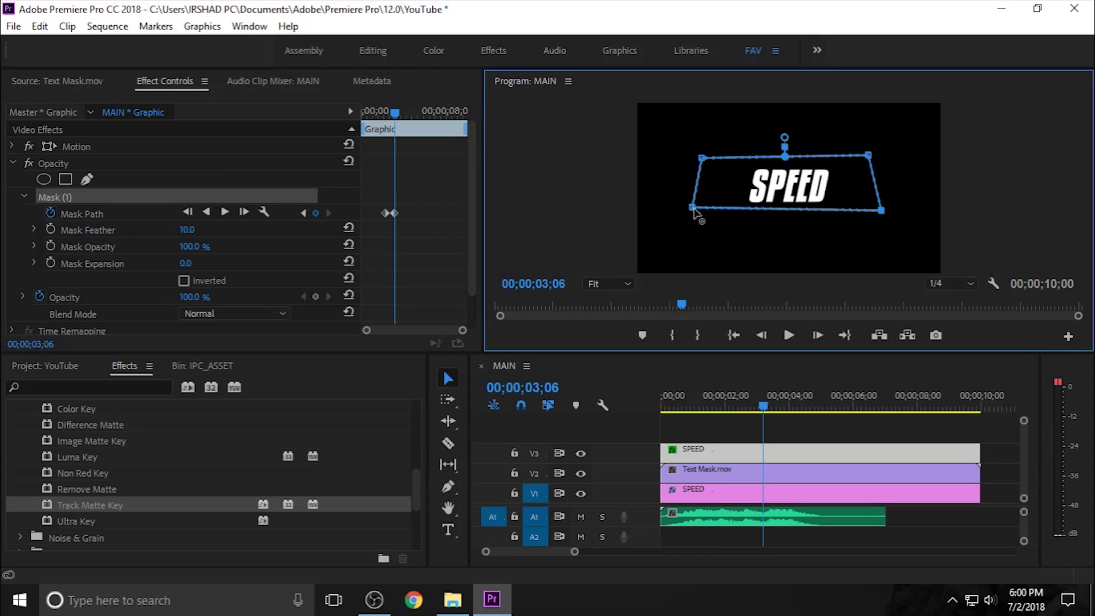
{"action": "left_click_drag", "start_coordinate": [692, 206], "coordinate": [693, 217]}
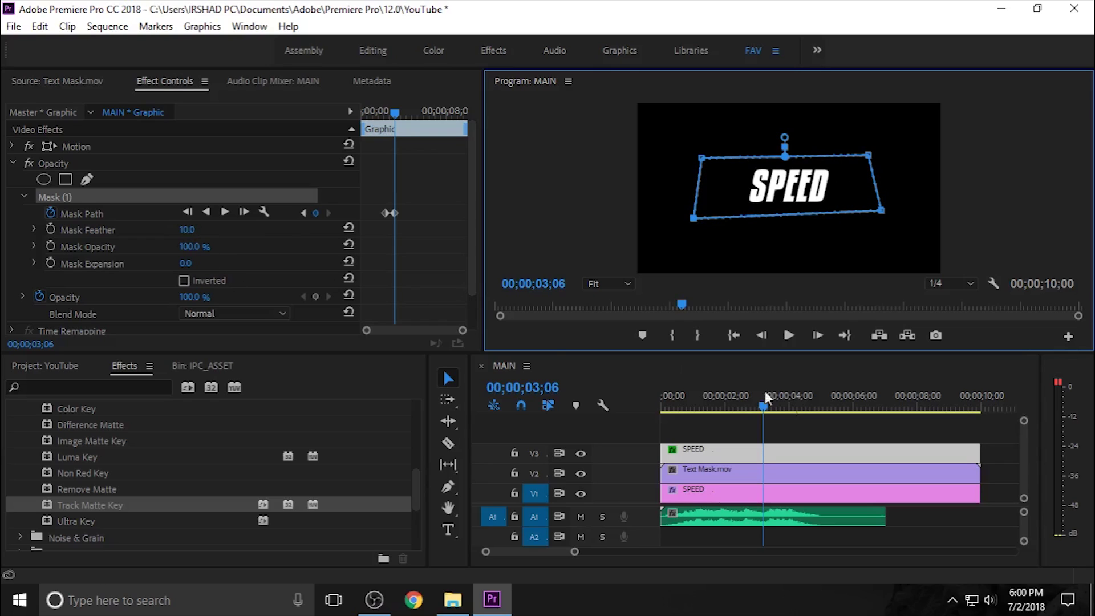
- Set the mask feather to 362 on the V3 SPEED clip and play the reveal from the sequence start
{"action": "left_click_drag", "start_coordinate": [770, 409], "coordinate": [755, 407]}
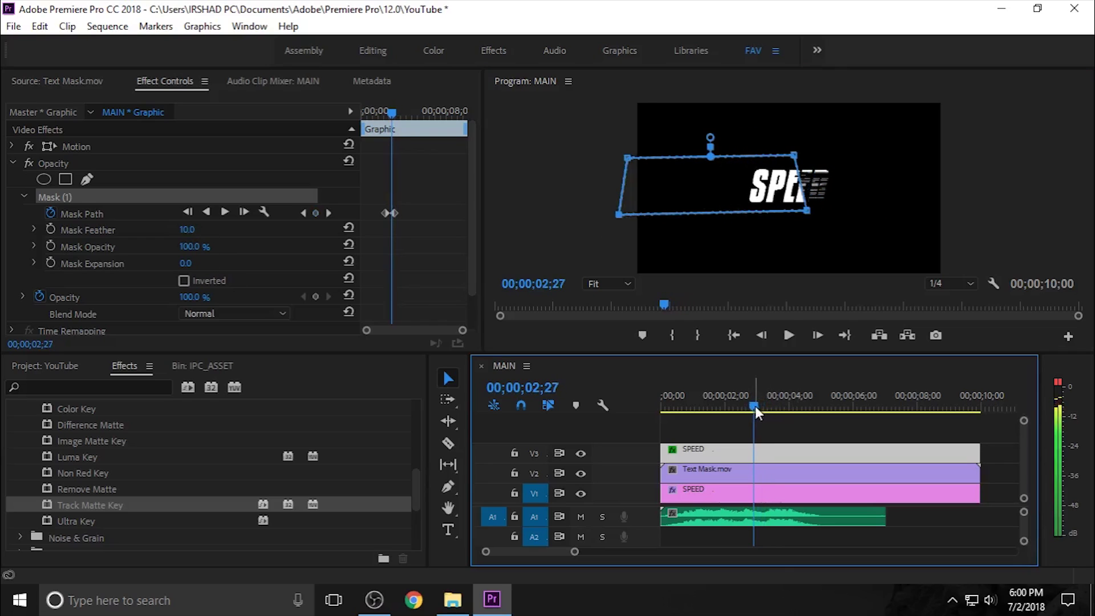
{"action": "left_click_drag", "start_coordinate": [179, 233], "coordinate": [205, 229]}
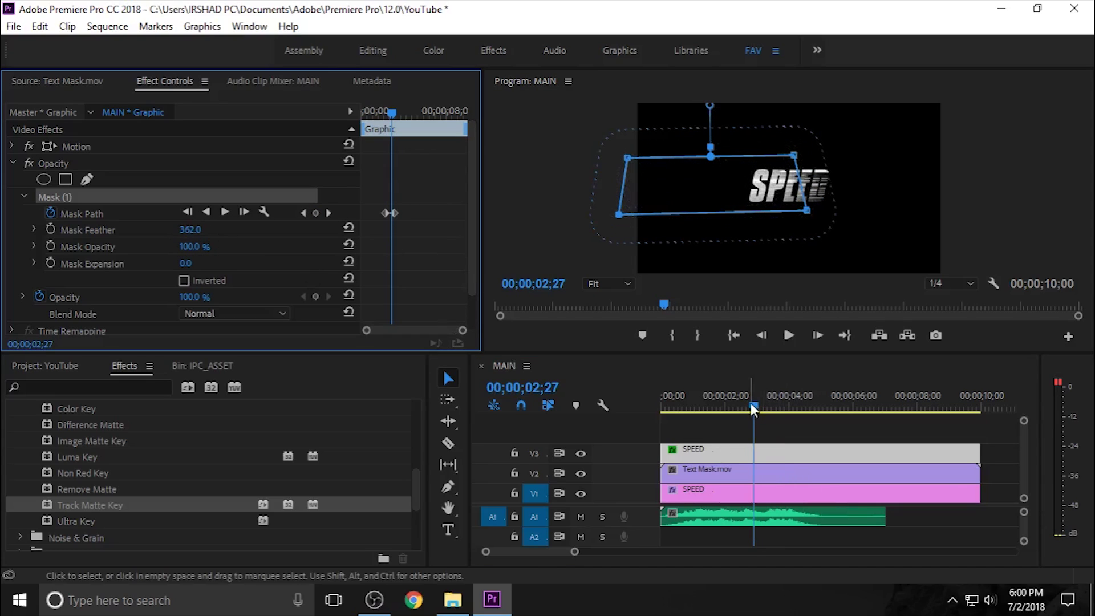
{"action": "left_click_drag", "start_coordinate": [750, 403], "coordinate": [532, 422]}
{"action": "key", "text": "space"}
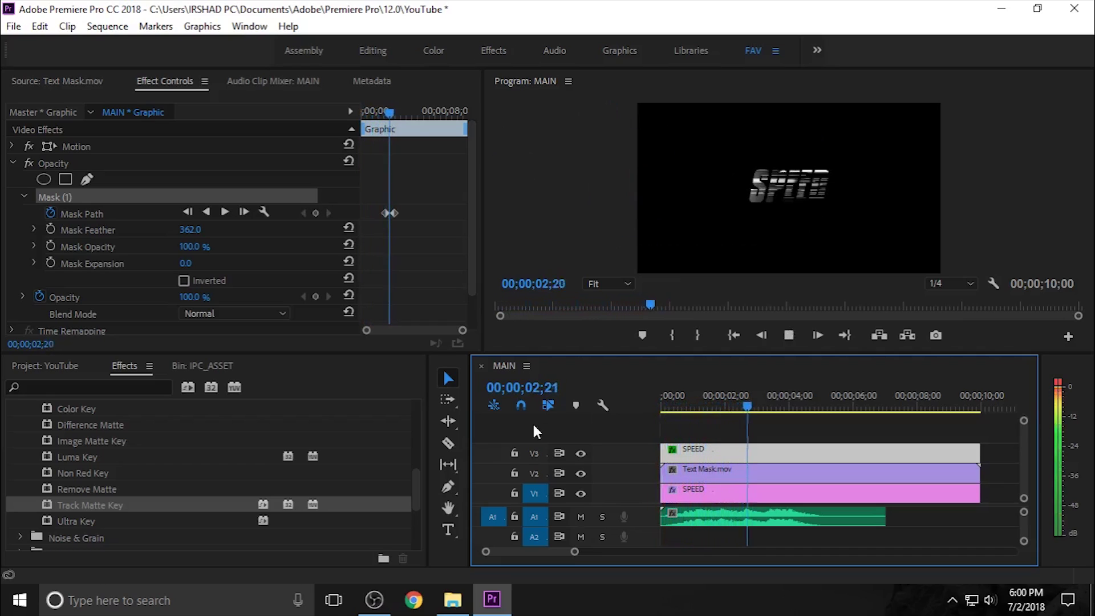
{"action": "key", "text": "space"}
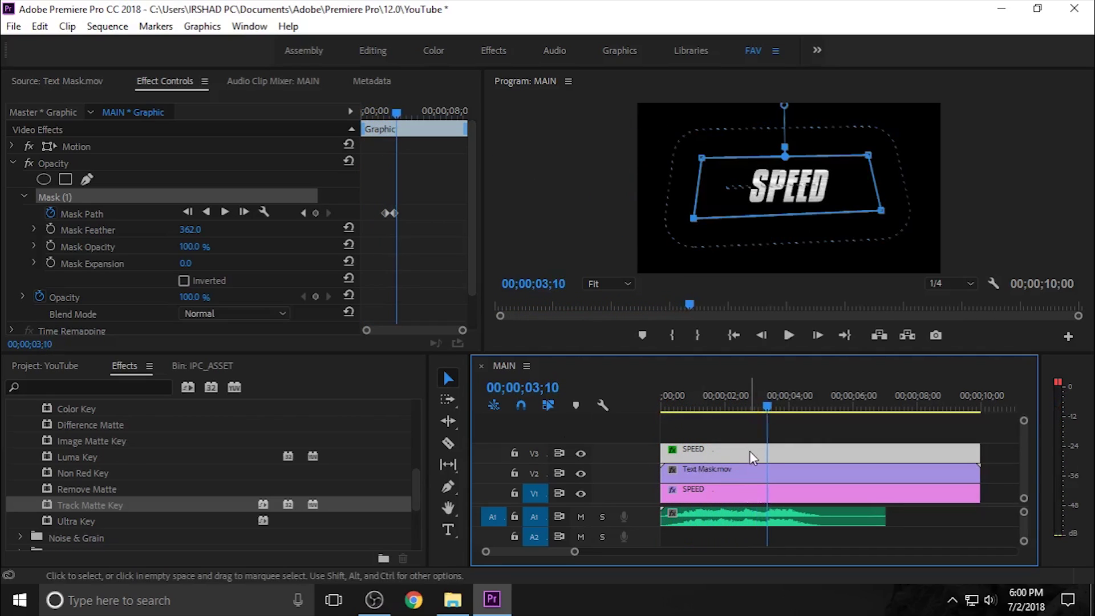
- Move the V3 SPEED clip's mask path keyframes closer together and replay the reveal
{"action": "left_click_drag", "start_coordinate": [395, 115], "coordinate": [389, 114]}
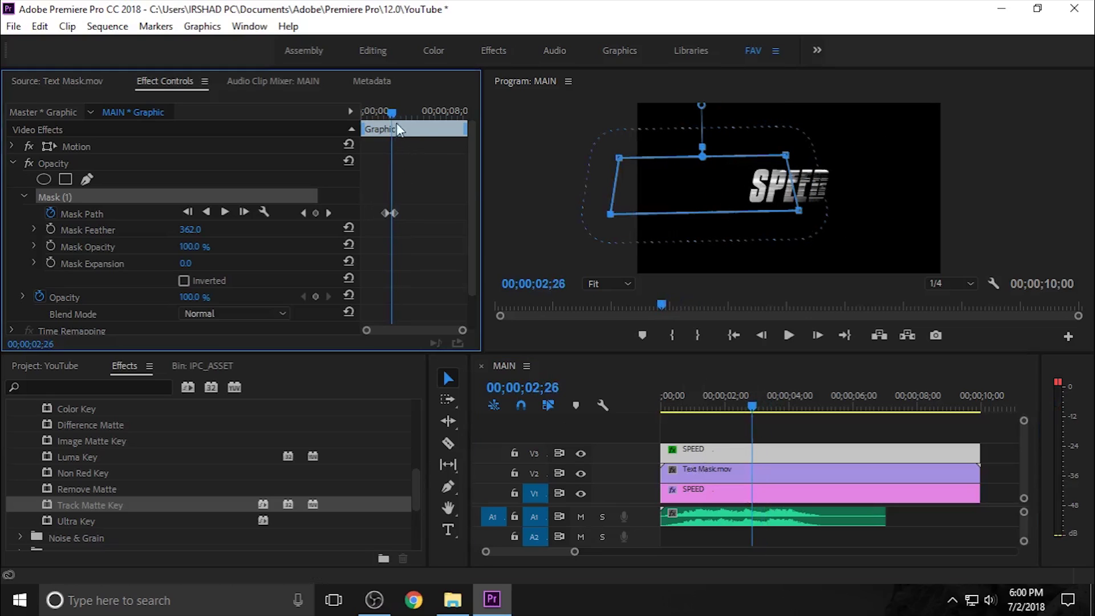
{"action": "key", "text": "equal"}
{"action": "left_click_drag", "start_coordinate": [381, 214], "coordinate": [404, 213]}
{"action": "left_click_drag", "start_coordinate": [742, 403], "coordinate": [701, 403]}
{"action": "key", "text": "space"}
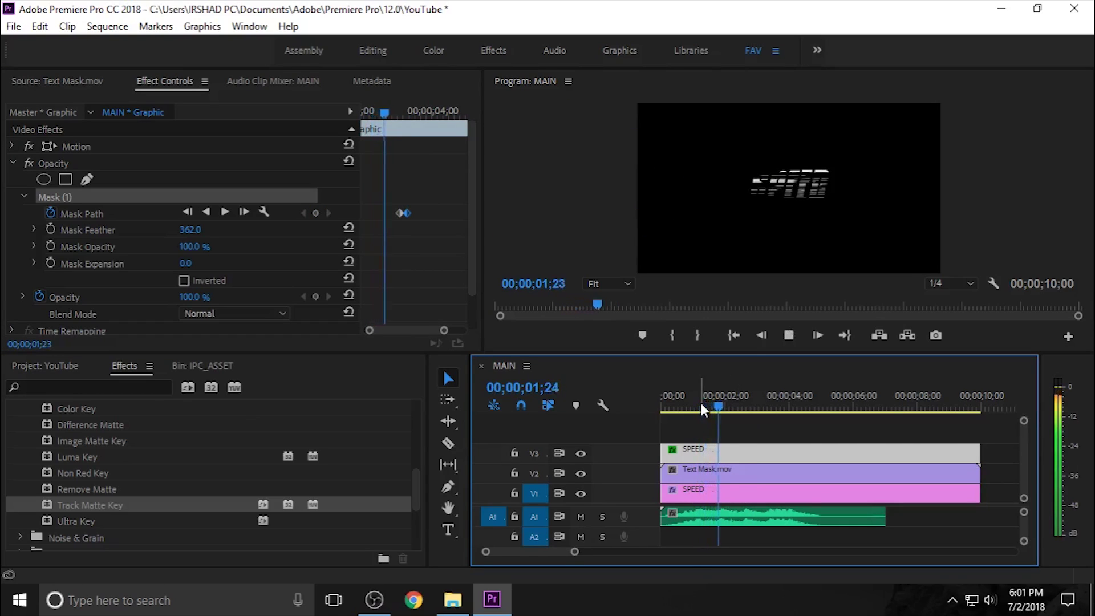
- Replay the SPEED title reveal from the sequence start
{"action": "key", "text": "space"}
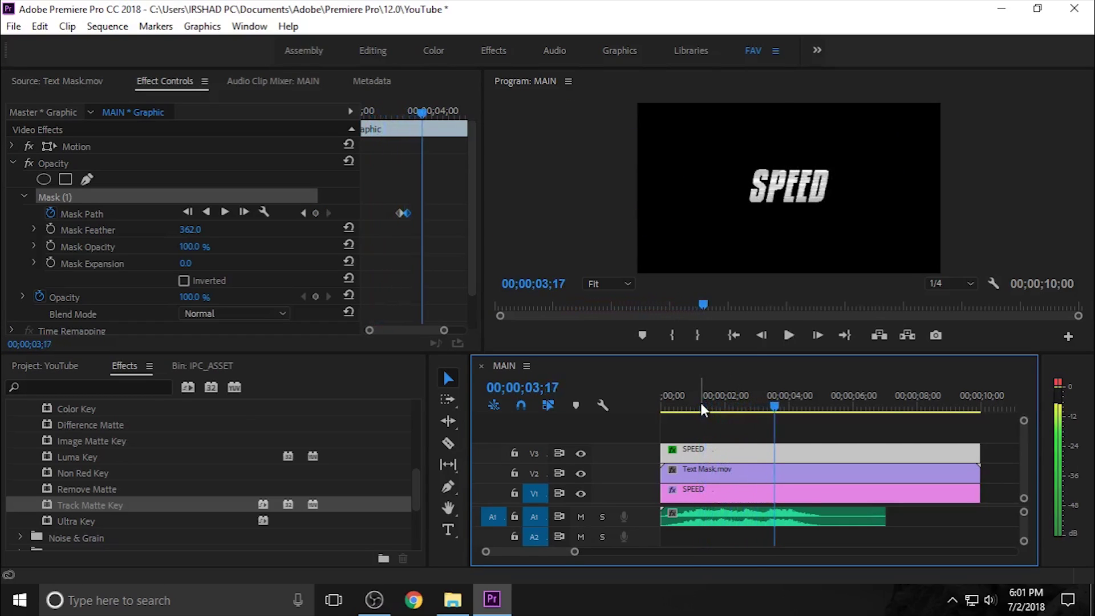
{"action": "key", "text": "minus"}
{"action": "key", "text": "Home"}
{"action": "key", "text": "space"}
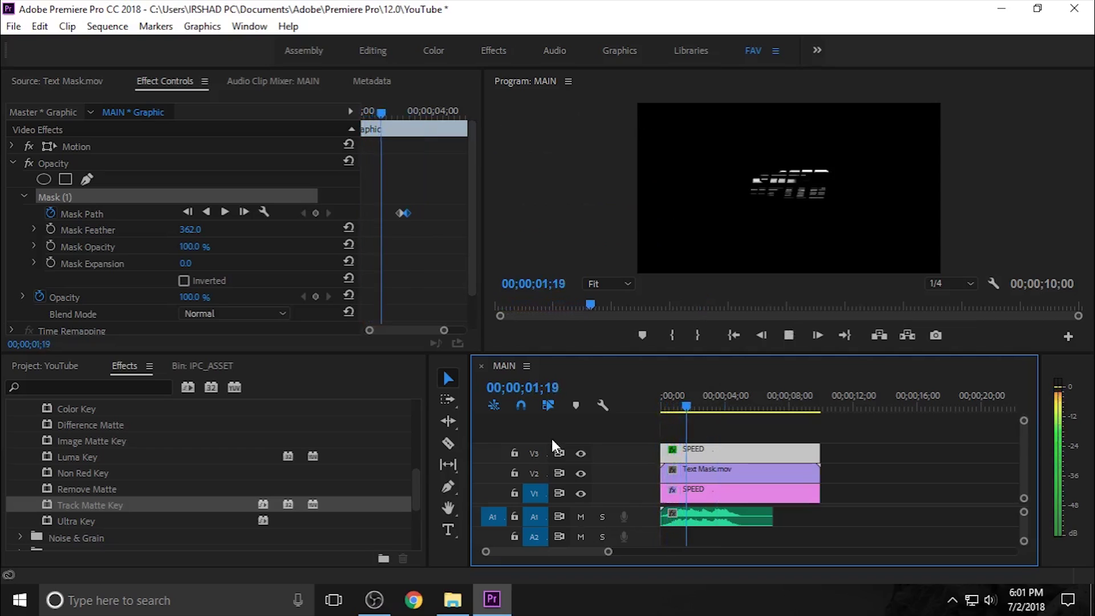
{"action": "key", "text": "space"}
- Nest the three video clips on V1 to V3 into a sequence named TITLE and play it from the start
{"action": "left_click", "coordinate": [833, 428]}
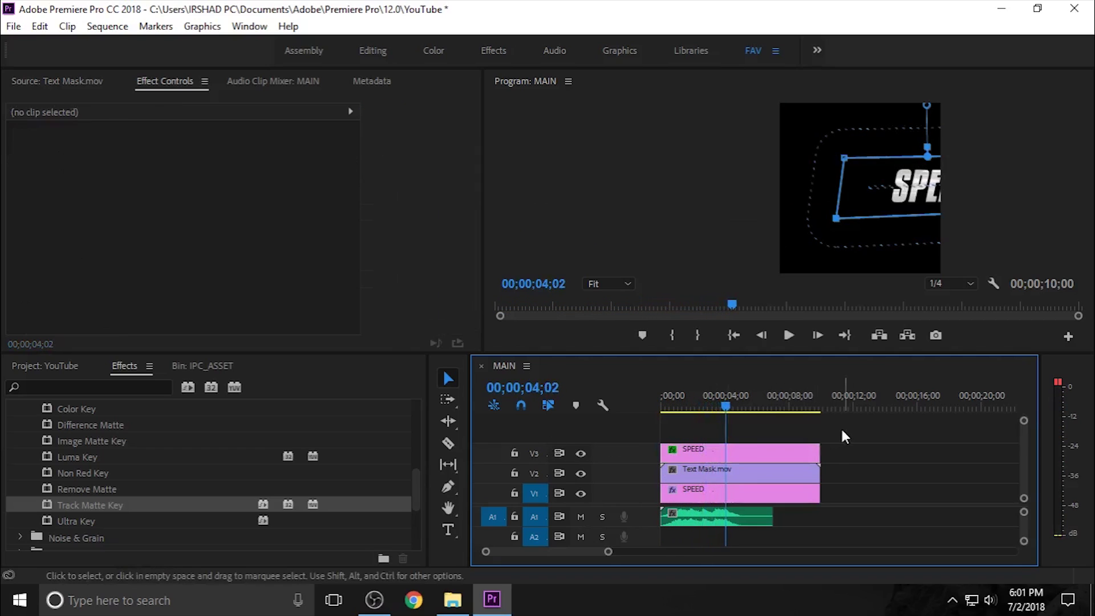
{"action": "left_click_drag", "start_coordinate": [782, 406], "coordinate": [659, 402]}
{"action": "left_click_drag", "start_coordinate": [839, 427], "coordinate": [719, 493]}
{"action": "right_click", "coordinate": [718, 493]}
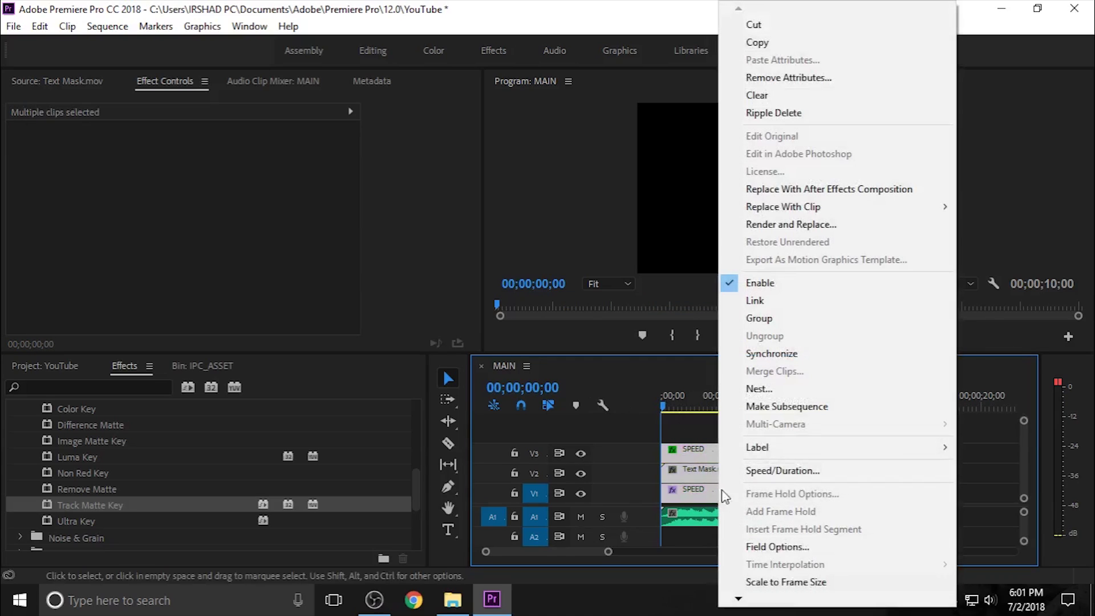
{"action": "left_click", "coordinate": [775, 392]}
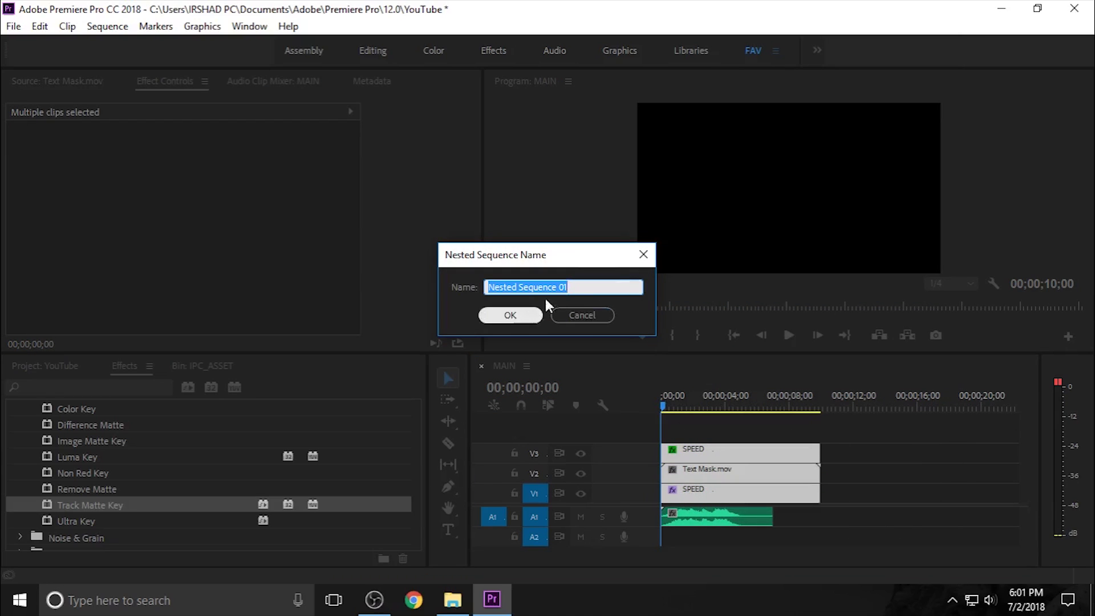
{"action": "type", "text": "TITLE"}
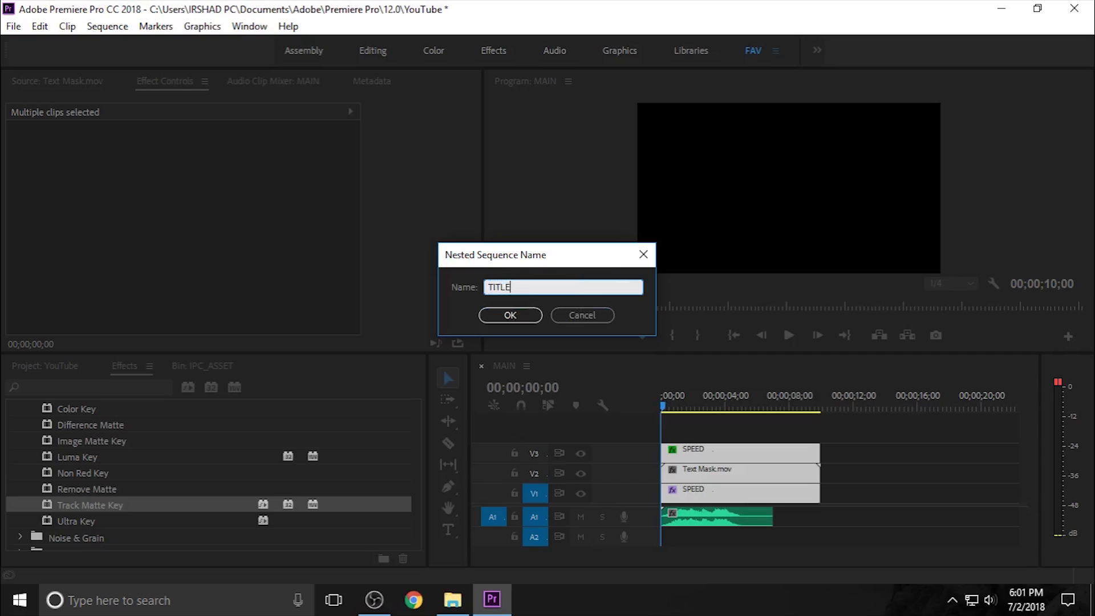
{"action": "left_click", "coordinate": [515, 313]}
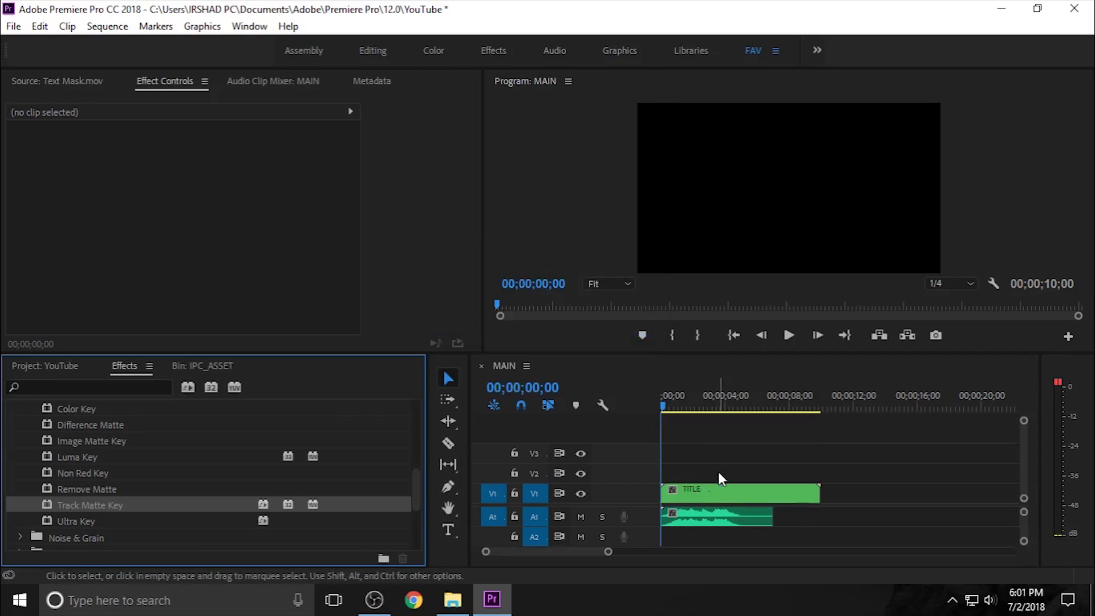
{"action": "key", "text": "="}
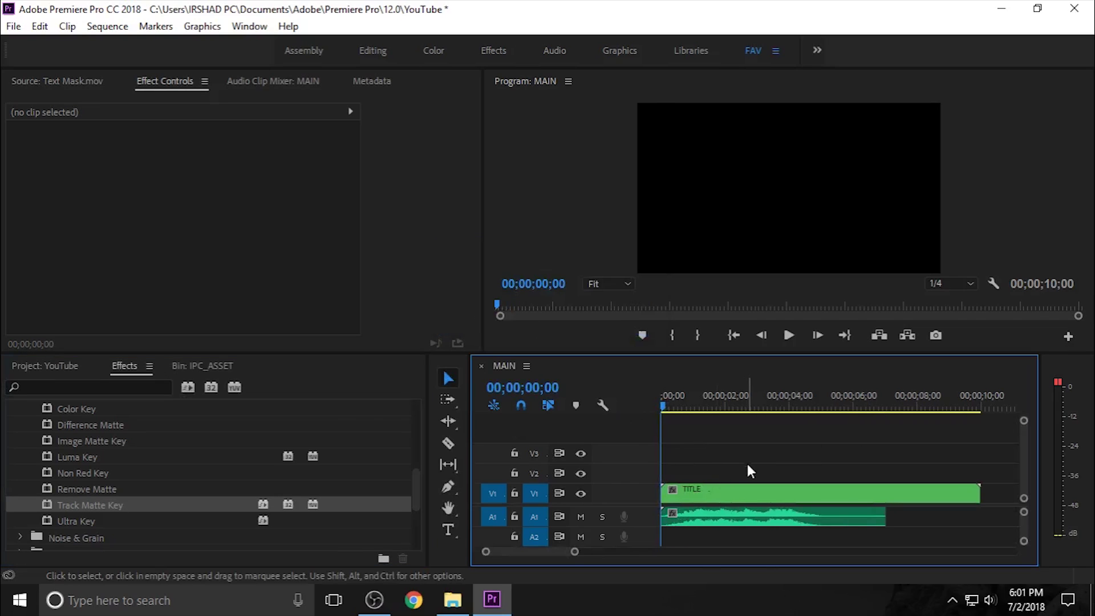
{"action": "key", "text": "space"}
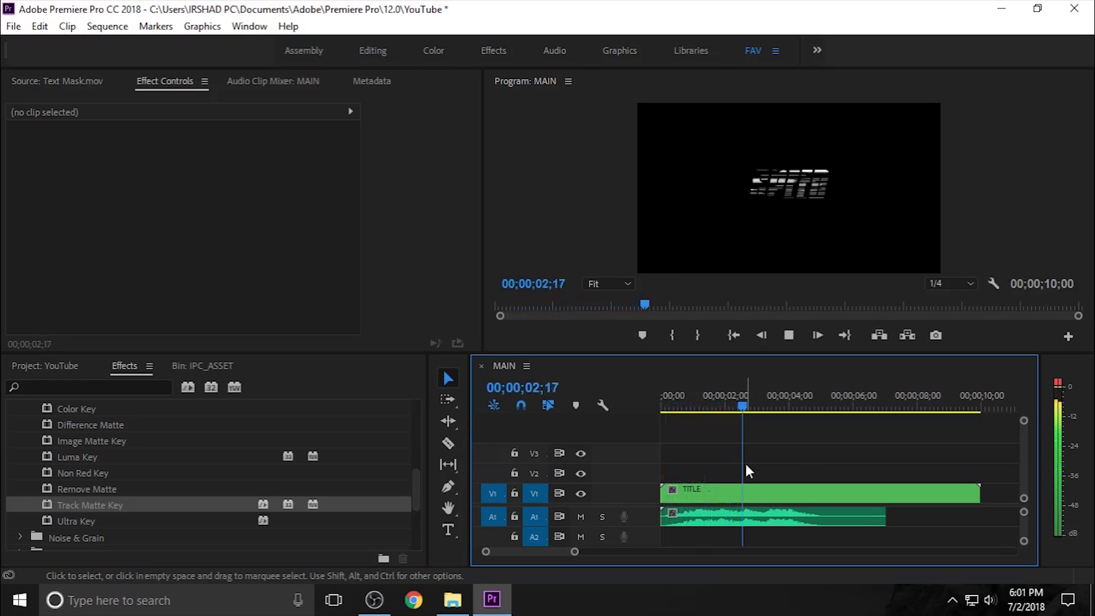
{"action": "left_click_drag", "start_coordinate": [755, 406], "coordinate": [700, 405]}
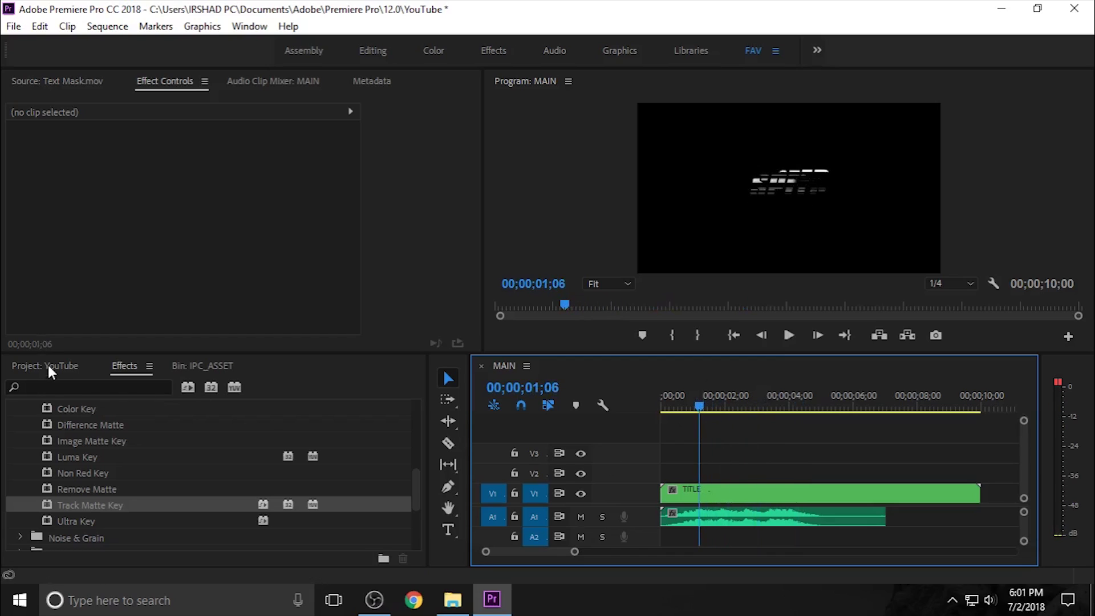
- Place Flares Set 1.mov from the IPC_ASSET bin on V2 at the sequence start, with Flares Set 2.mov directly after it
{"action": "left_click", "coordinate": [64, 365]}
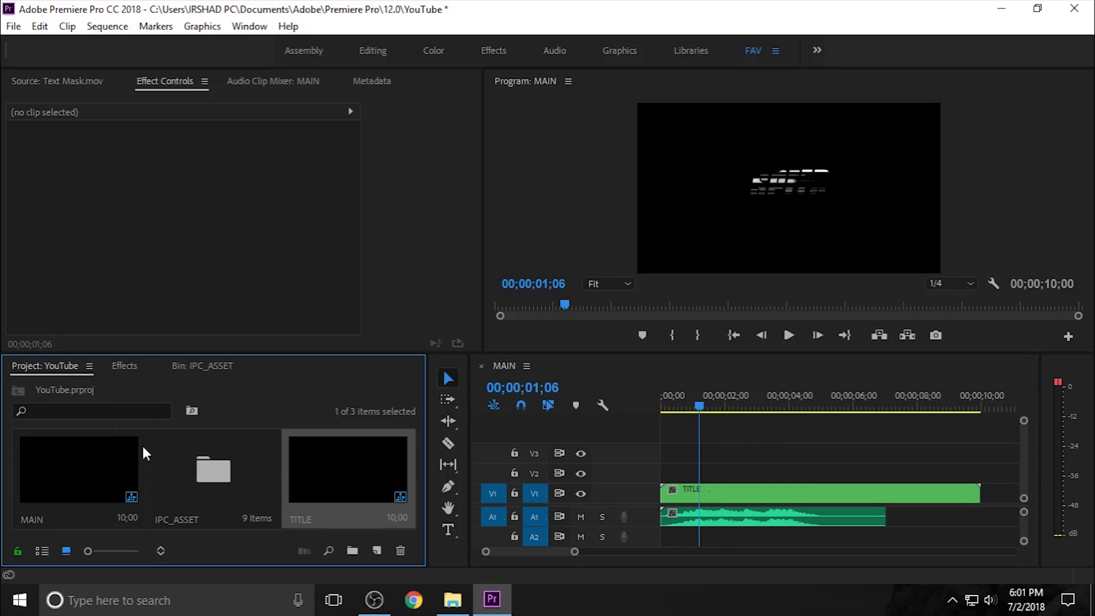
{"action": "left_click", "coordinate": [204, 366]}
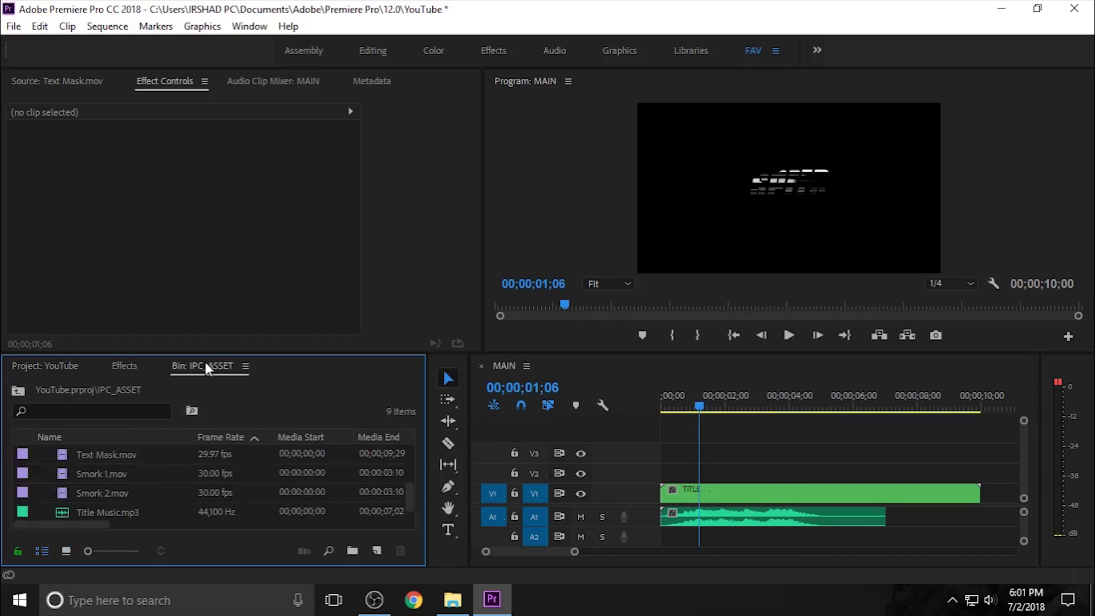
{"action": "left_click", "coordinate": [120, 491]}
{"action": "scroll", "coordinate": [143, 494], "scroll_direction": "up", "scroll_amount": 5}
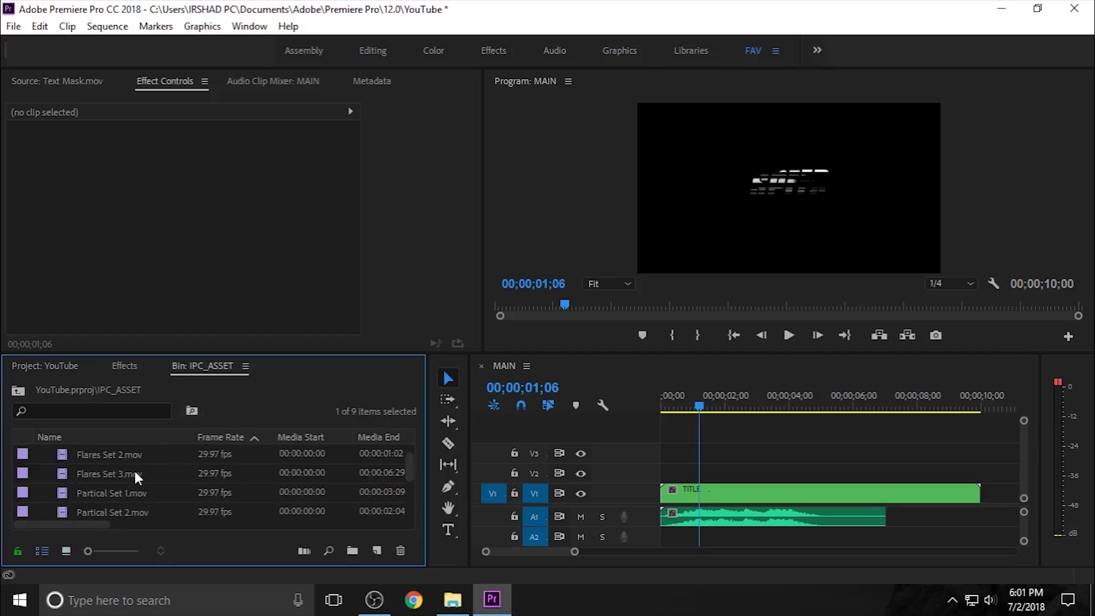
{"action": "left_click", "coordinate": [128, 453]}
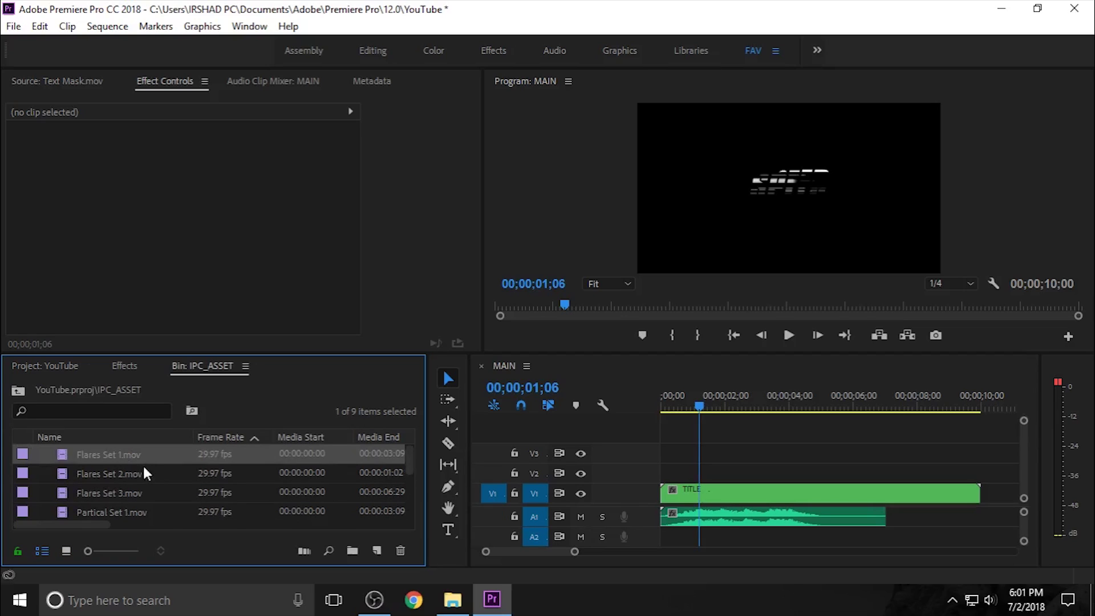
{"action": "left_click_drag", "start_coordinate": [345, 451], "coordinate": [662, 472]}
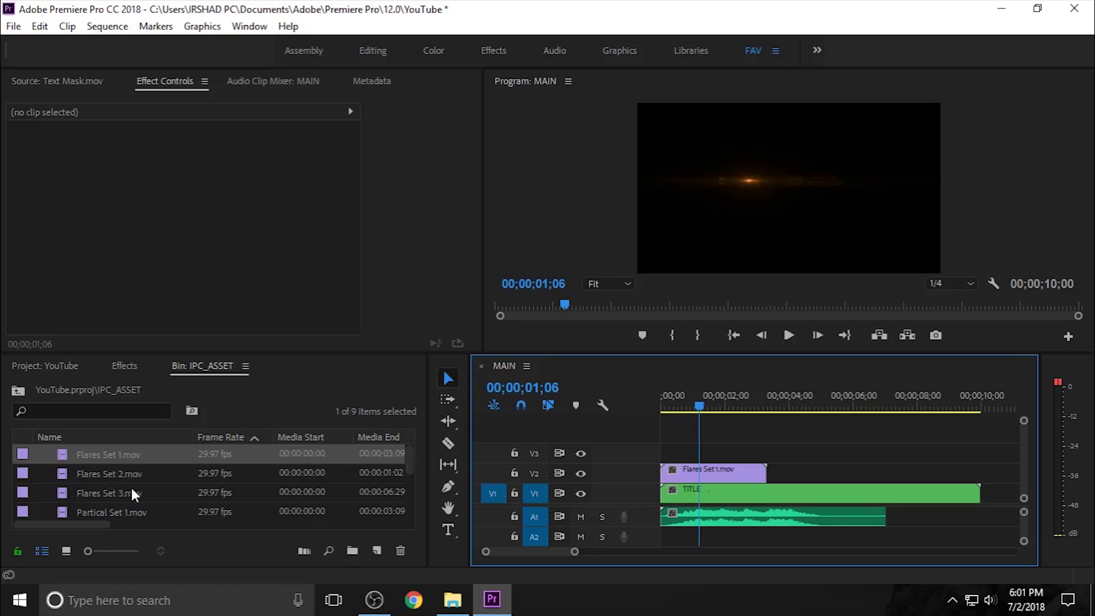
{"action": "left_click_drag", "start_coordinate": [132, 477], "coordinate": [762, 489]}
{"action": "left_click_drag", "start_coordinate": [697, 399], "coordinate": [693, 440]}
- Set the blend mode of Flares Set 1.mov to Screen and play the flare over the title from the start
{"action": "left_click", "coordinate": [720, 479]}
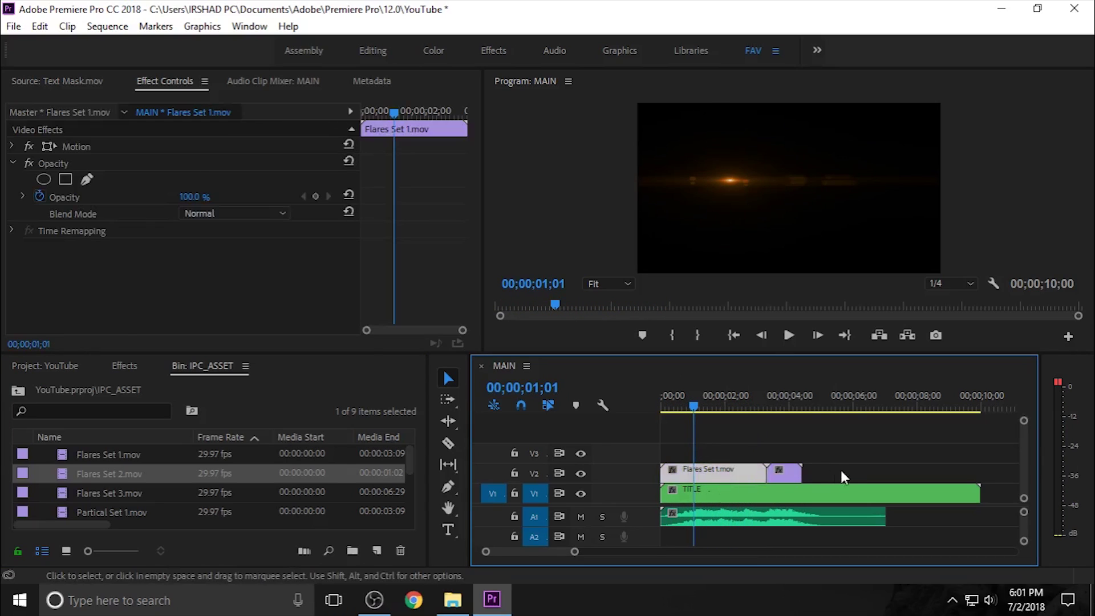
{"action": "left_click", "coordinate": [840, 470]}
{"action": "left_click", "coordinate": [737, 467], "text": "shift"}
{"action": "left_click", "coordinate": [786, 466], "text": "shift"}
{"action": "left_click", "coordinate": [719, 470]}
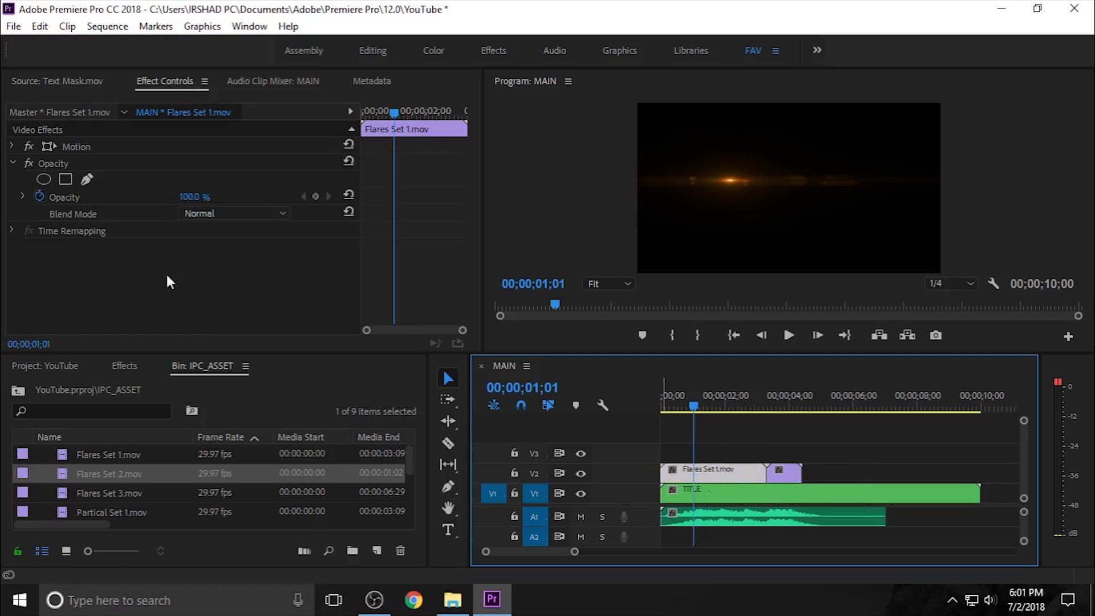
{"action": "left_click", "coordinate": [203, 213]}
{"action": "left_click", "coordinate": [352, 237]}
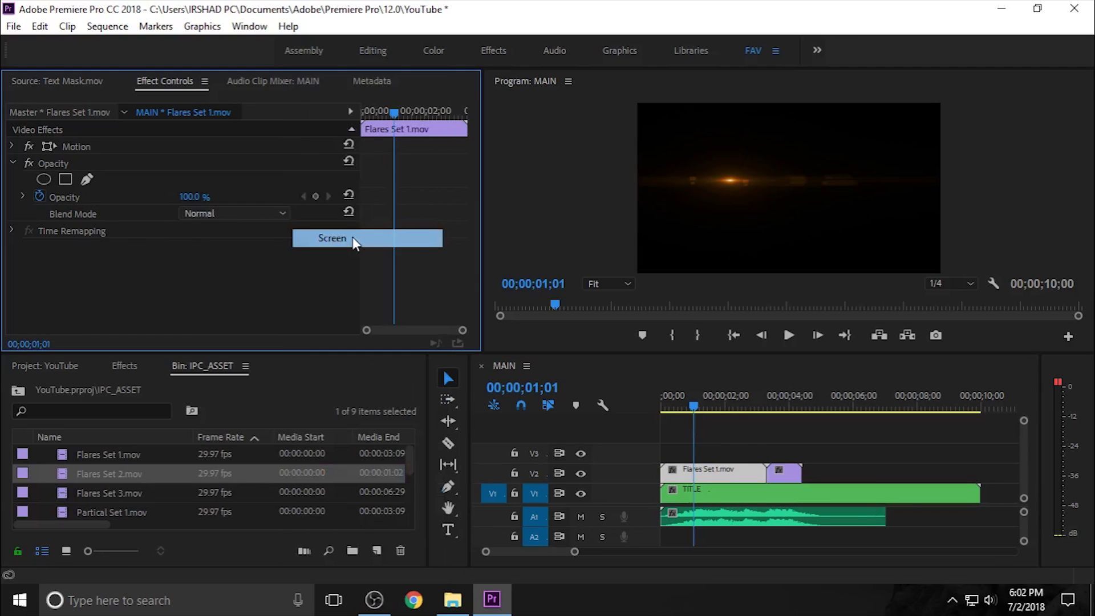
{"action": "left_click_drag", "start_coordinate": [695, 406], "coordinate": [648, 412]}
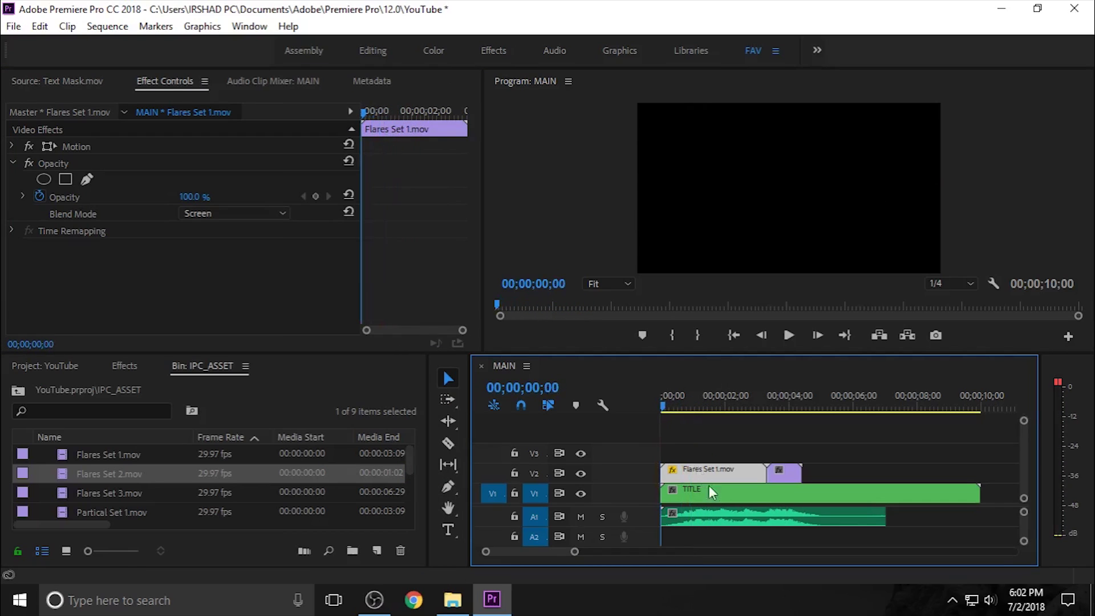
{"action": "key", "text": "space"}
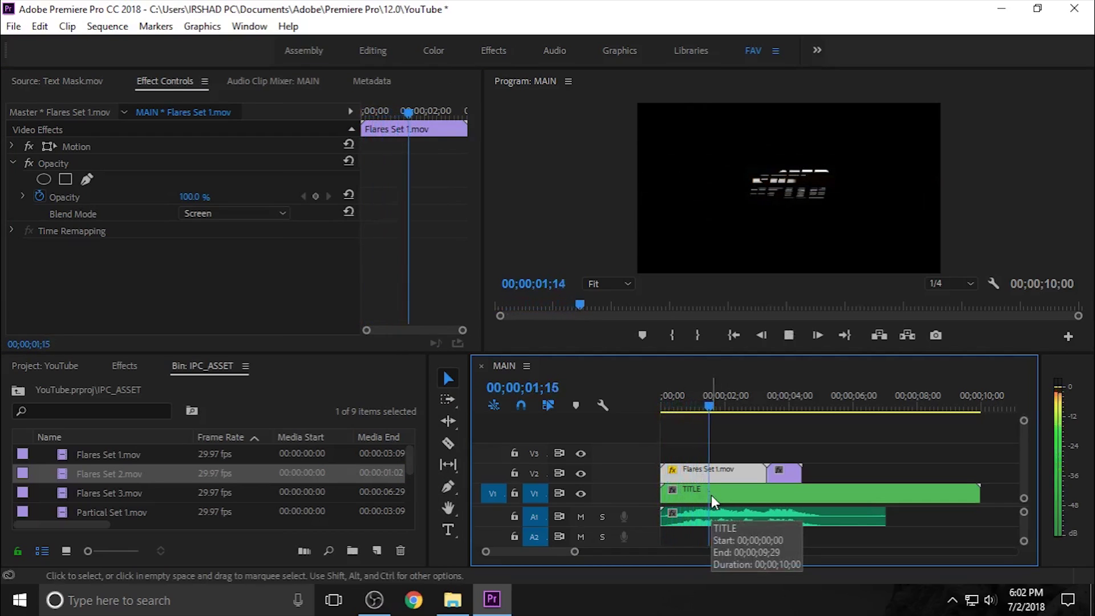
{"action": "key", "text": "space"}
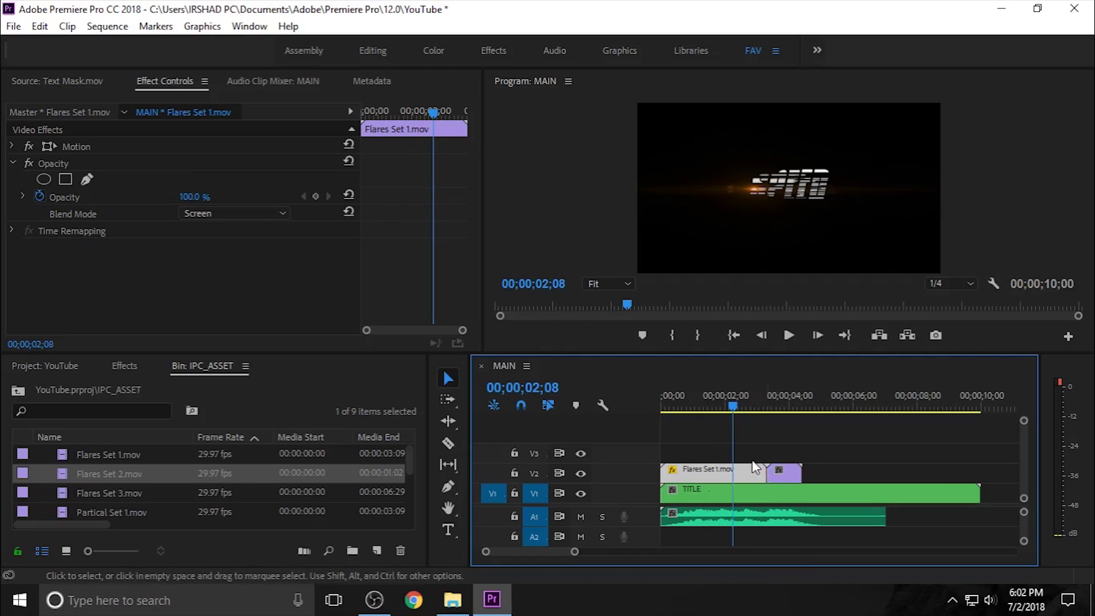
{"action": "key", "text": "space"}
{"action": "key", "text": "space"}
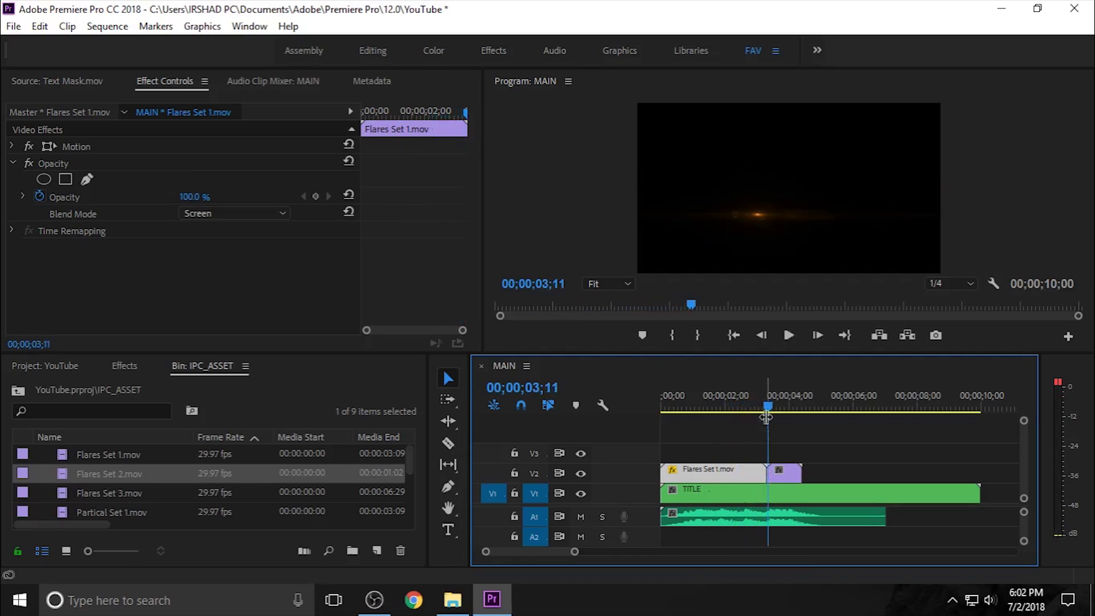
- Set the blend mode of Flares Set 2.mov on V2 to Screen
{"action": "left_click", "coordinate": [784, 471]}
{"action": "left_click", "coordinate": [231, 213]}
{"action": "left_click", "coordinate": [352, 239]}
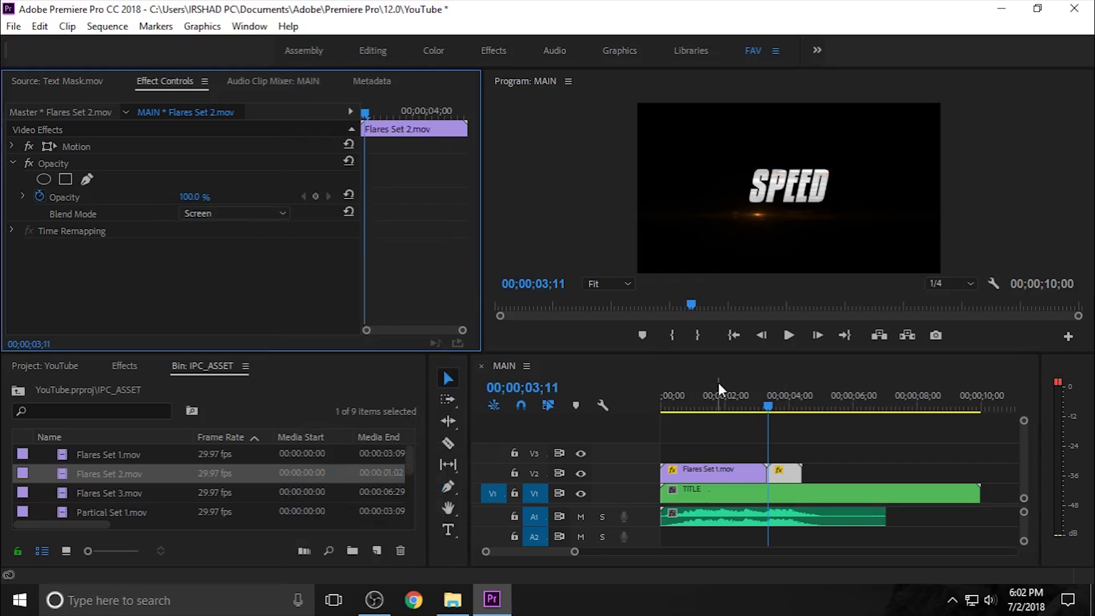
- Play the sequence from the start several times to review both flares against the title and music
{"action": "left_click", "coordinate": [584, 428]}
{"action": "key", "text": "Home"}
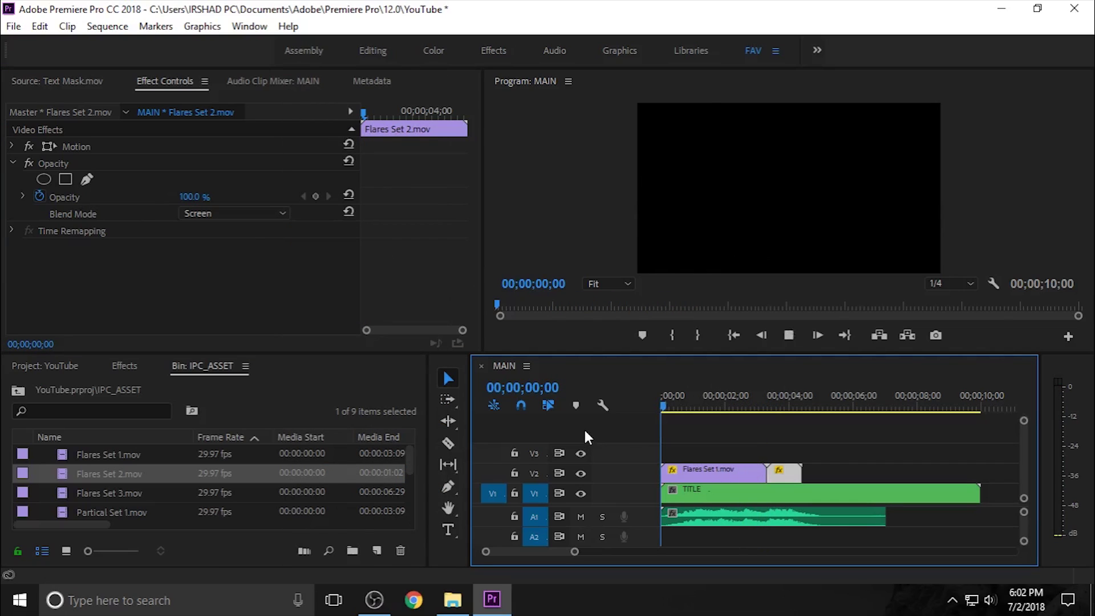
{"action": "key", "text": "space"}
{"action": "key", "text": "space"}
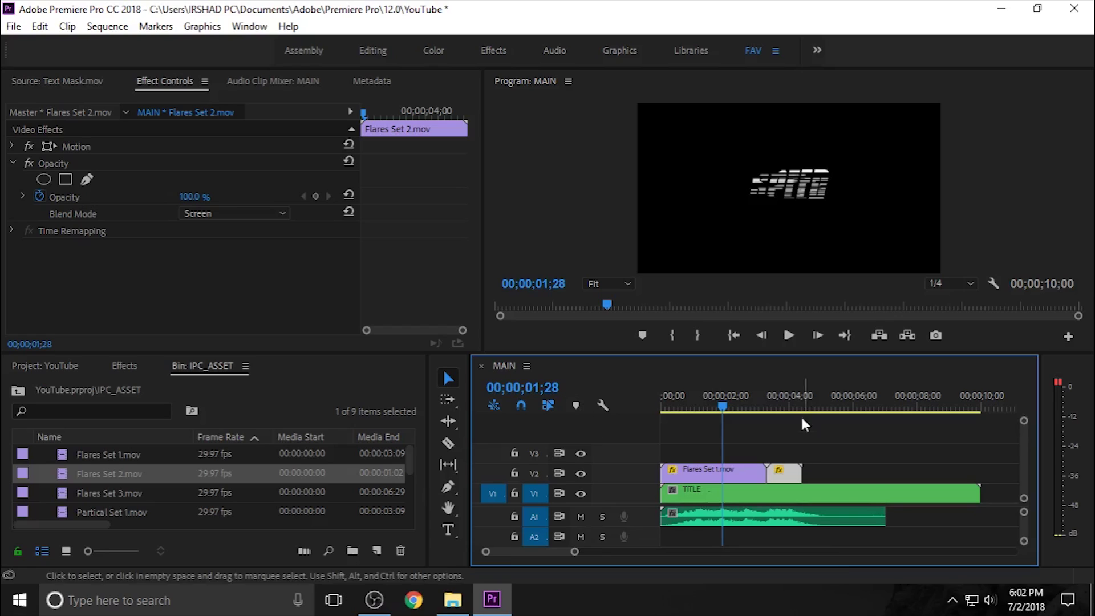
{"action": "left_click_drag", "start_coordinate": [769, 398], "coordinate": [641, 437]}
{"action": "key", "text": "space"}
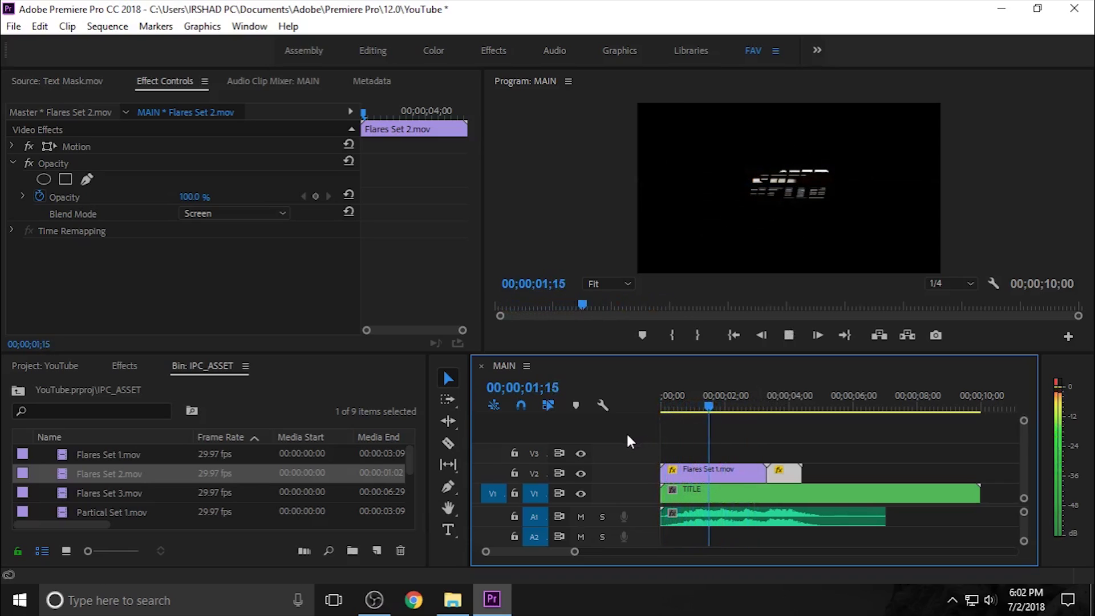
{"action": "key", "text": "space"}
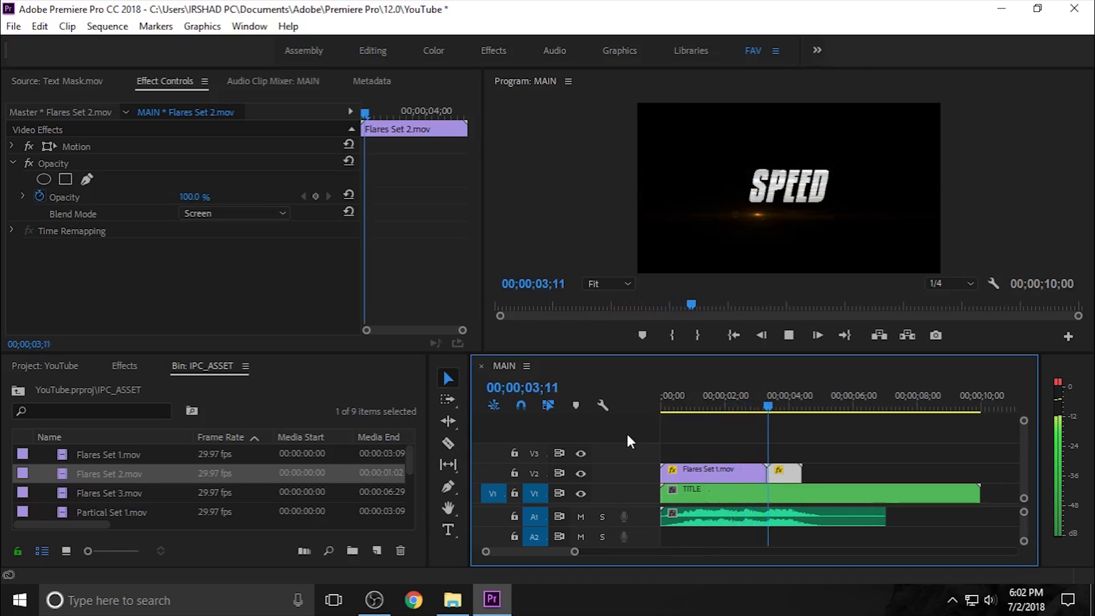
{"action": "left_click_drag", "start_coordinate": [702, 395], "coordinate": [672, 412]}
{"action": "key", "text": "space"}
{"action": "key", "text": "space"}
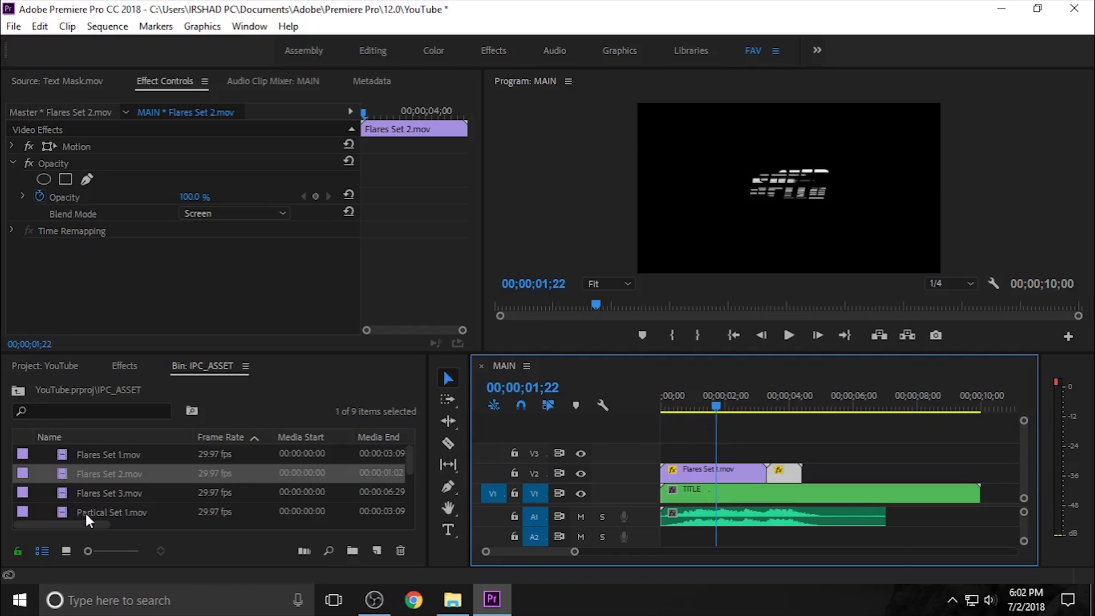
- Place Partical Set 1.mov on V3 at the sequence start and set its blend mode to Screen
{"action": "left_click", "coordinate": [119, 498]}
{"action": "left_click", "coordinate": [133, 510]}
{"action": "scroll", "coordinate": [141, 510], "scroll_direction": "down", "scroll_amount": 1}
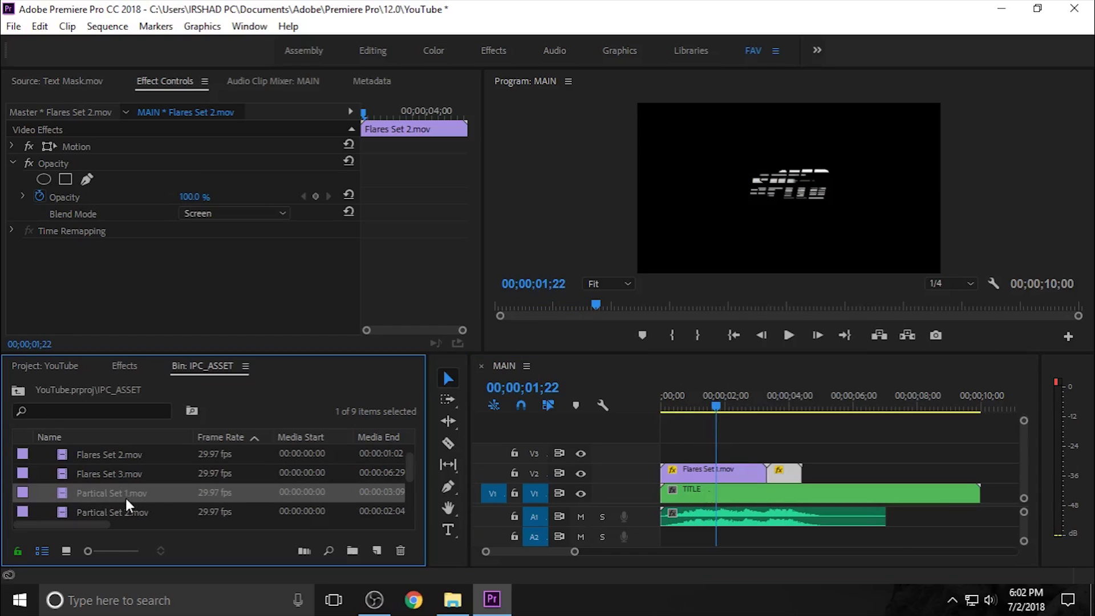
{"action": "left_click_drag", "start_coordinate": [125, 495], "coordinate": [647, 456]}
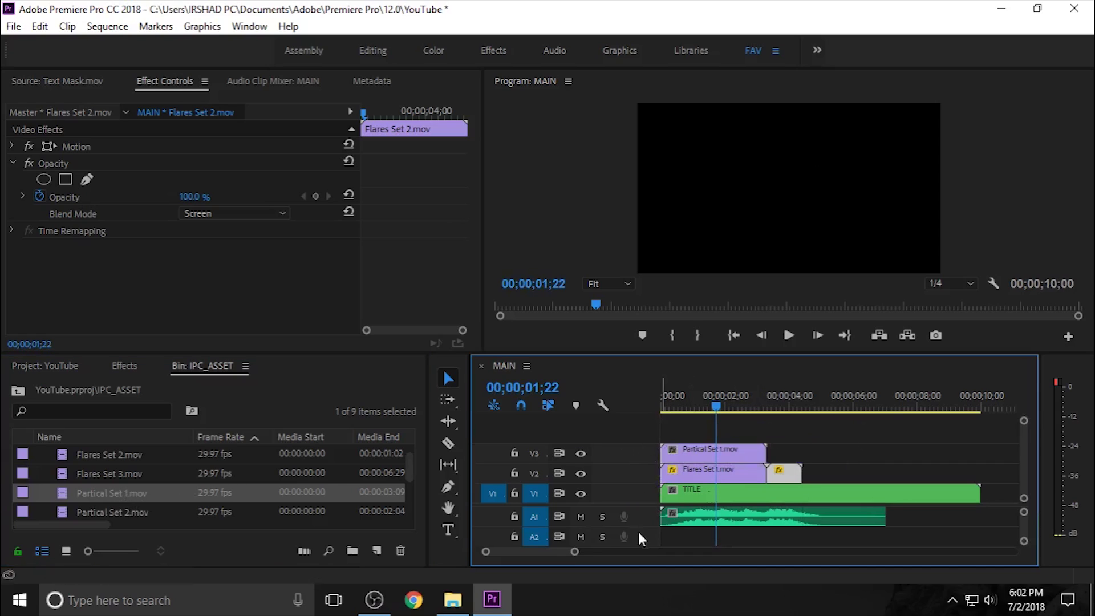
{"action": "left_click", "coordinate": [718, 446]}
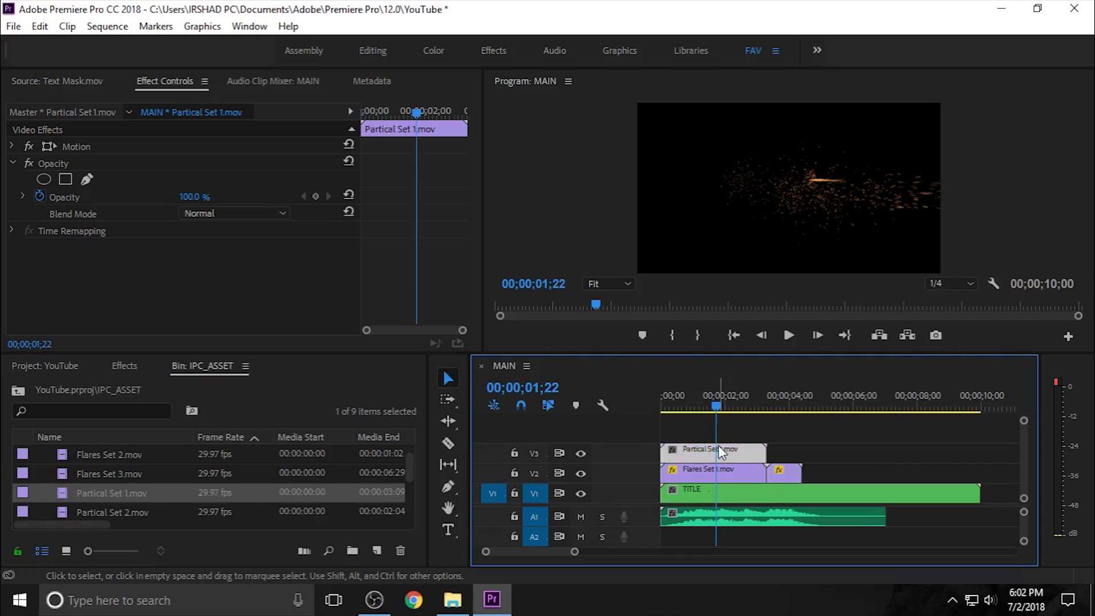
{"action": "left_click", "coordinate": [194, 213]}
{"action": "left_click", "coordinate": [341, 238]}
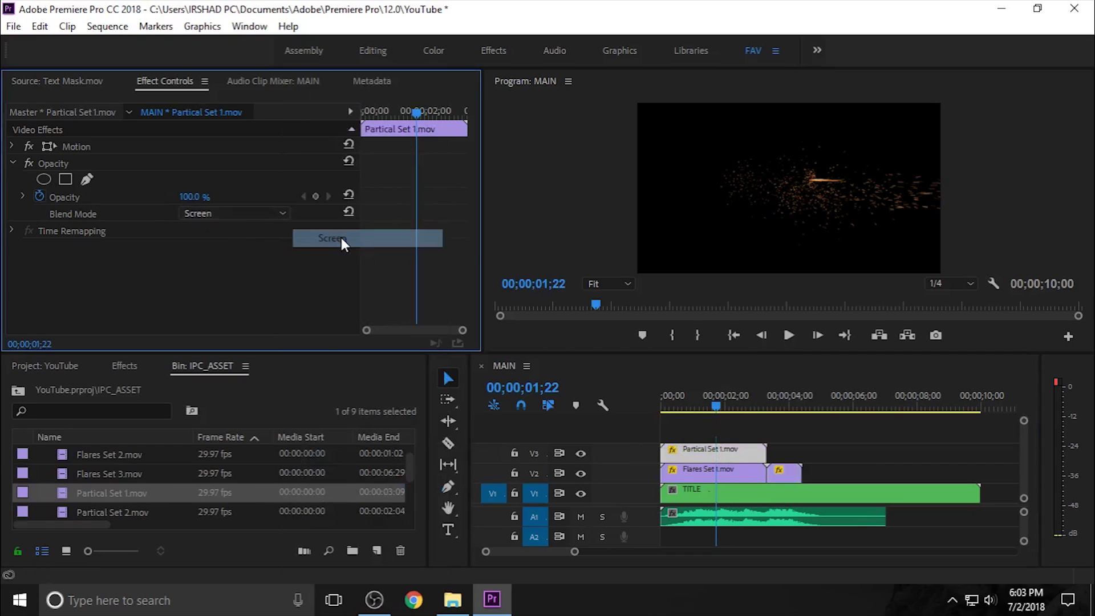
- Place Partical Set 2.mov on V3 directly after Partical Set 1.mov, set its blend mode to Screen and play the sequence from the start
{"action": "scroll", "coordinate": [135, 496], "scroll_direction": "down", "scroll_amount": 1}
{"action": "left_click_drag", "start_coordinate": [137, 486], "coordinate": [801, 455]}
{"action": "left_click", "coordinate": [800, 455]}
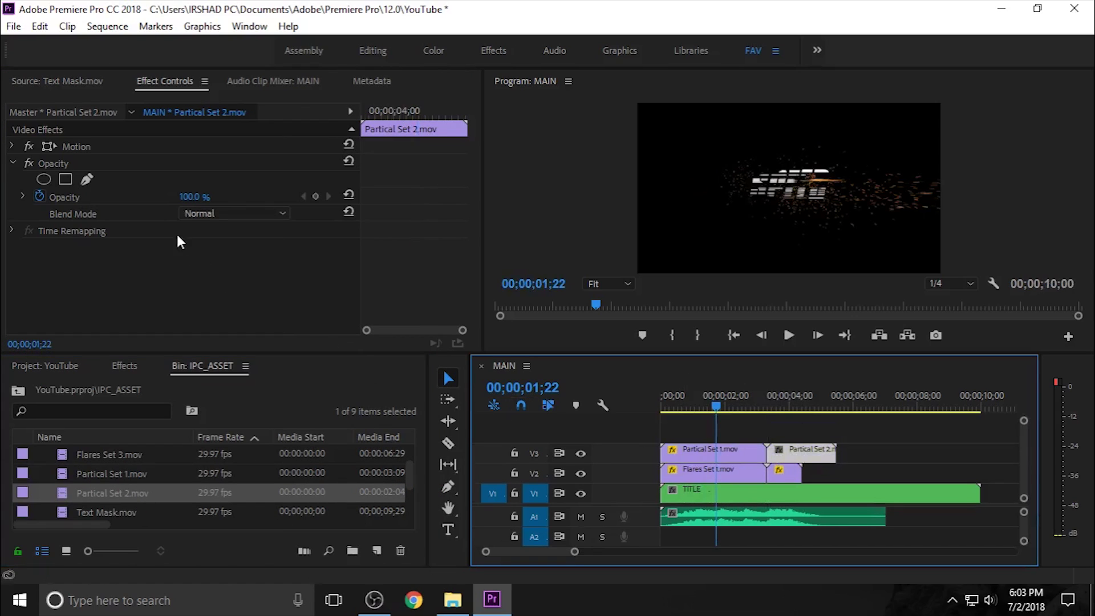
{"action": "left_click", "coordinate": [215, 212]}
{"action": "left_click", "coordinate": [341, 238]}
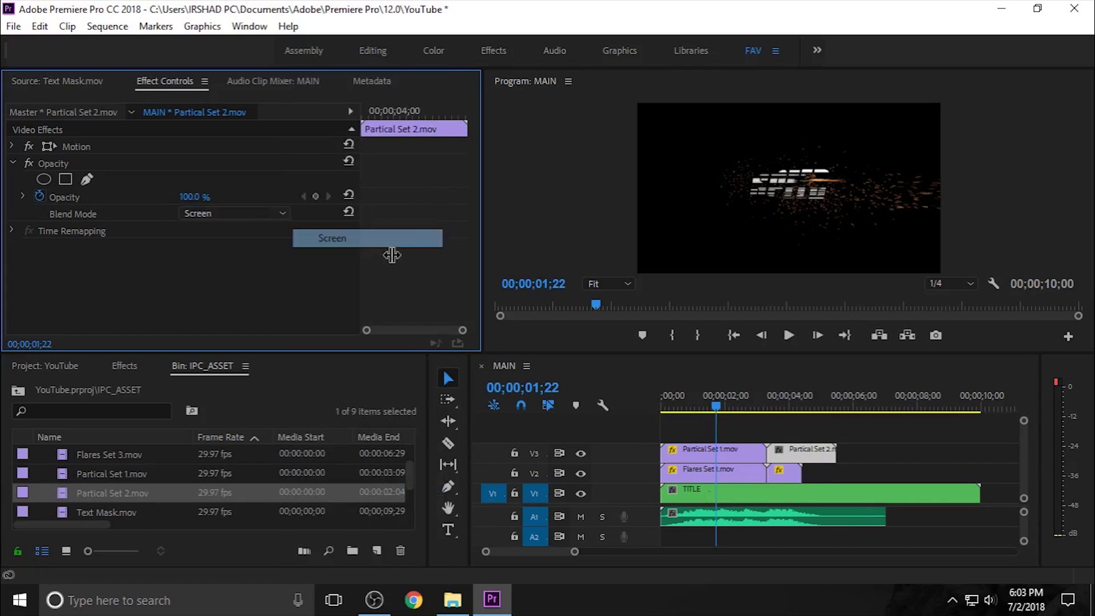
{"action": "left_click_drag", "start_coordinate": [729, 410], "coordinate": [605, 425]}
{"action": "key", "text": "space"}
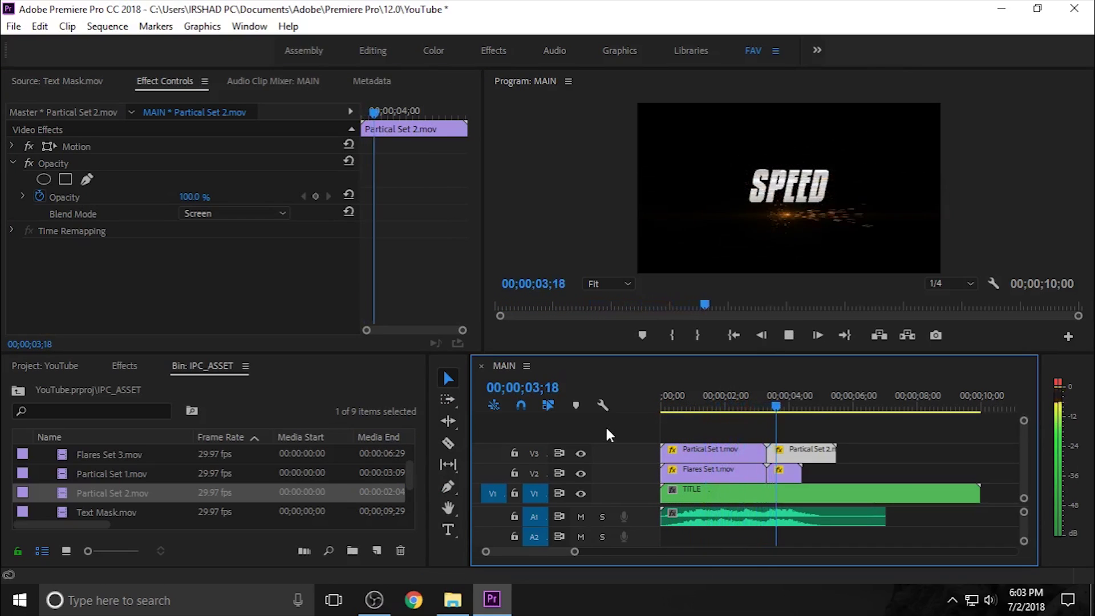
- Replay and scrub the SPEED title's reveal around one to two and a half seconds to check its timing against the flare
{"action": "left_click", "coordinate": [698, 402]}
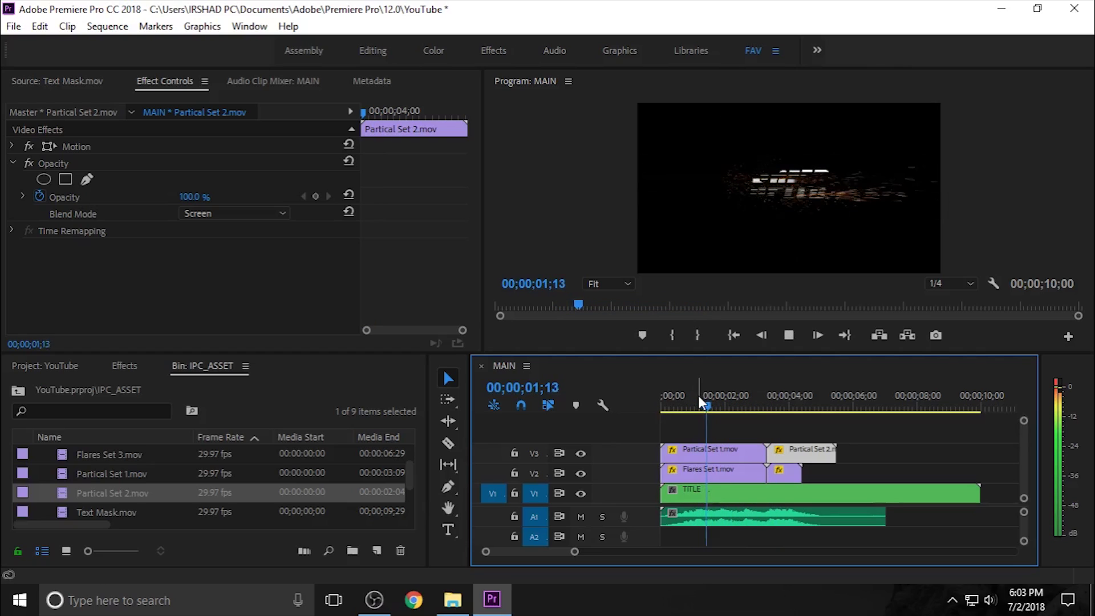
{"action": "left_click_drag", "start_coordinate": [723, 399], "coordinate": [722, 406]}
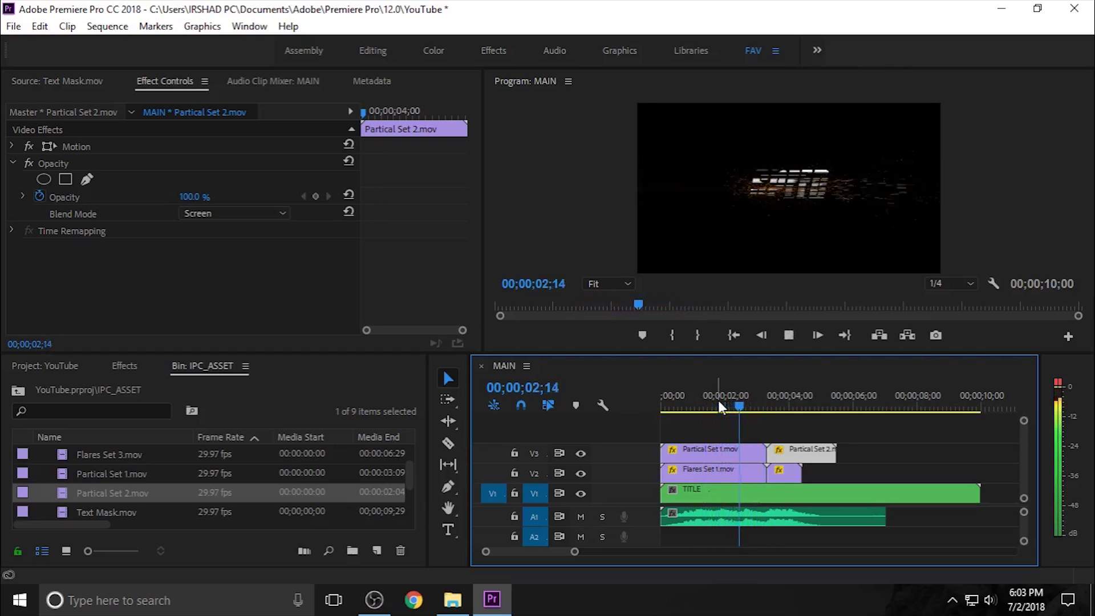
{"action": "key", "text": "space"}
{"action": "key", "text": "space"}
{"action": "left_click_drag", "start_coordinate": [741, 406], "coordinate": [708, 403]}
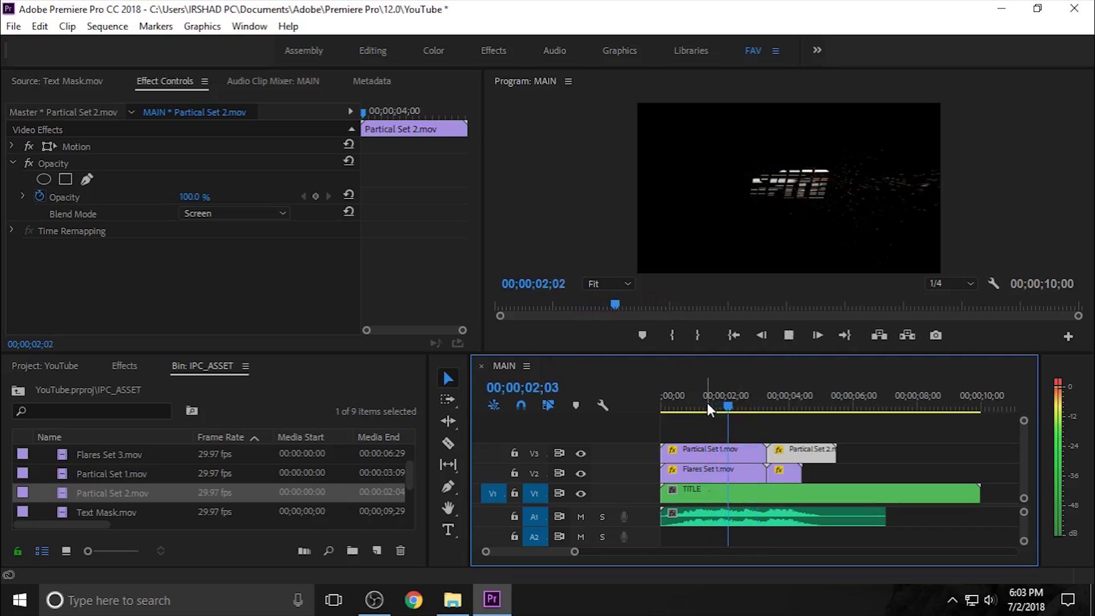
{"action": "left_click", "coordinate": [707, 403]}
{"action": "key", "text": "space"}
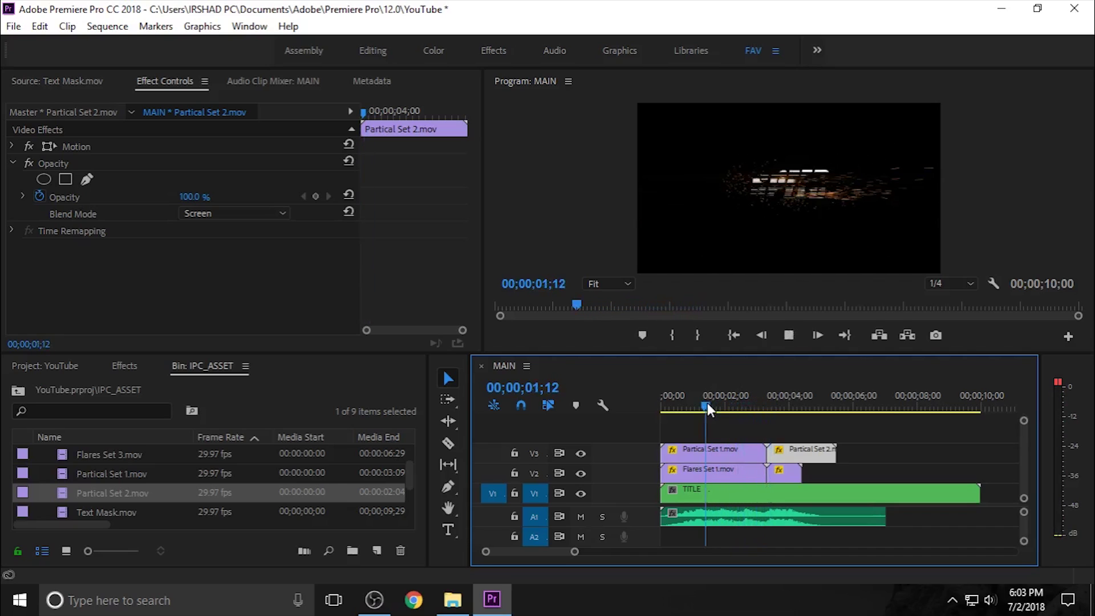
{"action": "left_click_drag", "start_coordinate": [735, 402], "coordinate": [713, 408]}
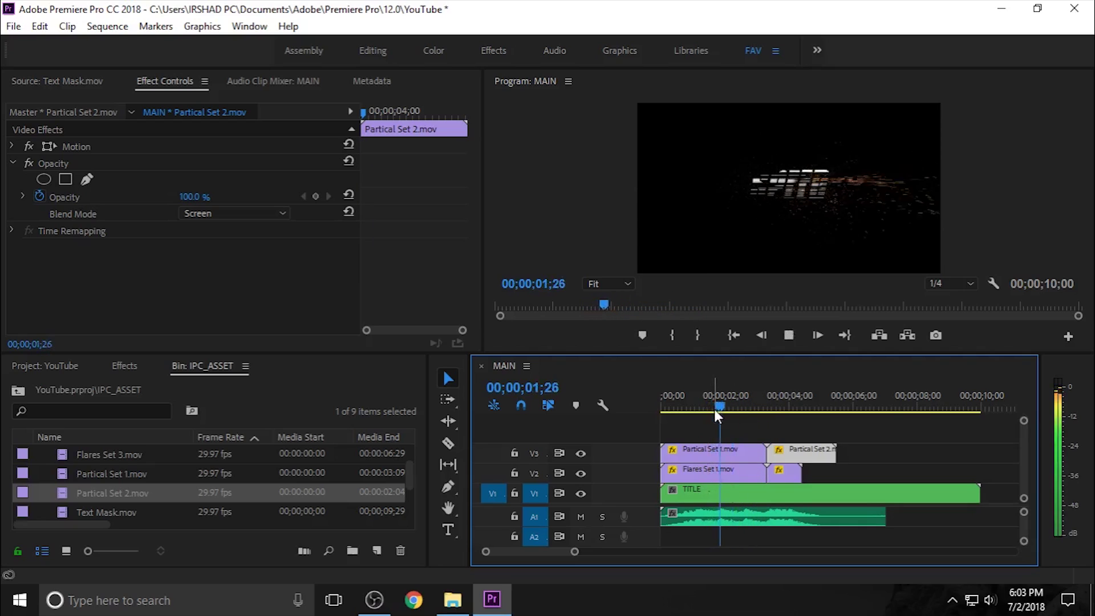
{"action": "key", "text": "space"}
{"action": "left_click", "coordinate": [727, 408]}
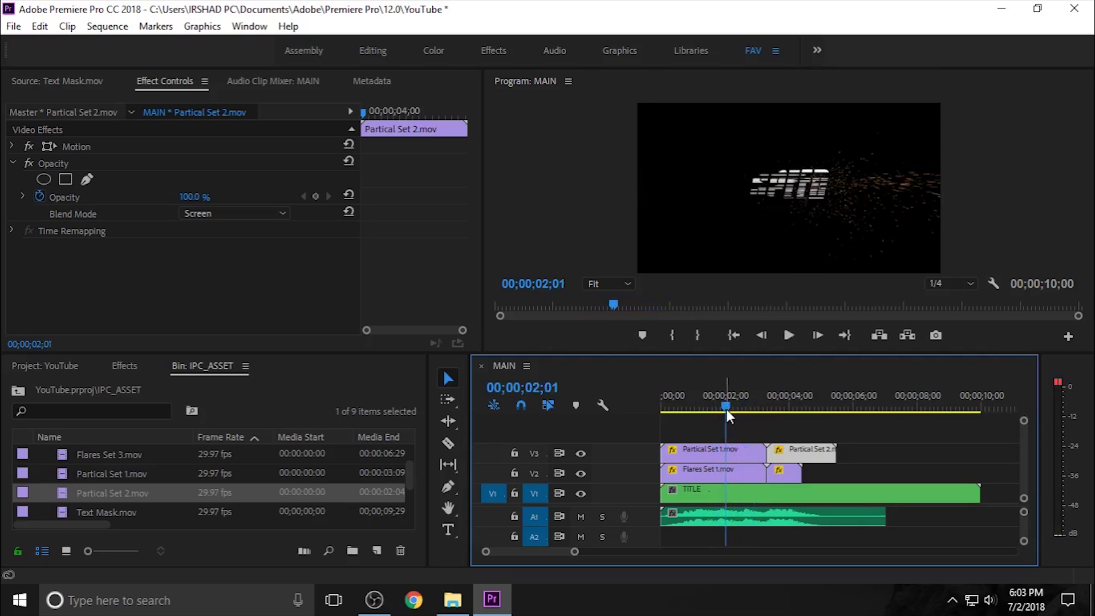
{"action": "key", "text": "space"}
{"action": "key", "text": "space"}
{"action": "left_click_drag", "start_coordinate": [726, 402], "coordinate": [725, 401]}
- In the nested TITLE sequence, shift the V3 SPEED clip's Mask Path keyframes earlier so the first sits at 00;00;01;29, then return to MAIN
{"action": "double_click", "coordinate": [731, 494]}
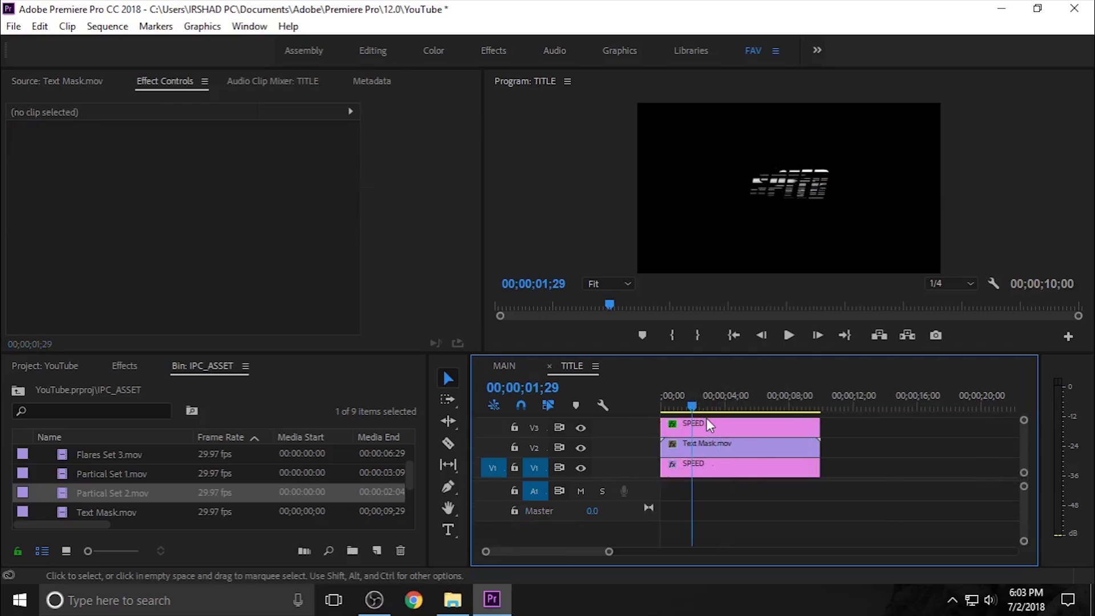
{"action": "left_click", "coordinate": [707, 422]}
{"action": "left_click", "coordinate": [378, 231]}
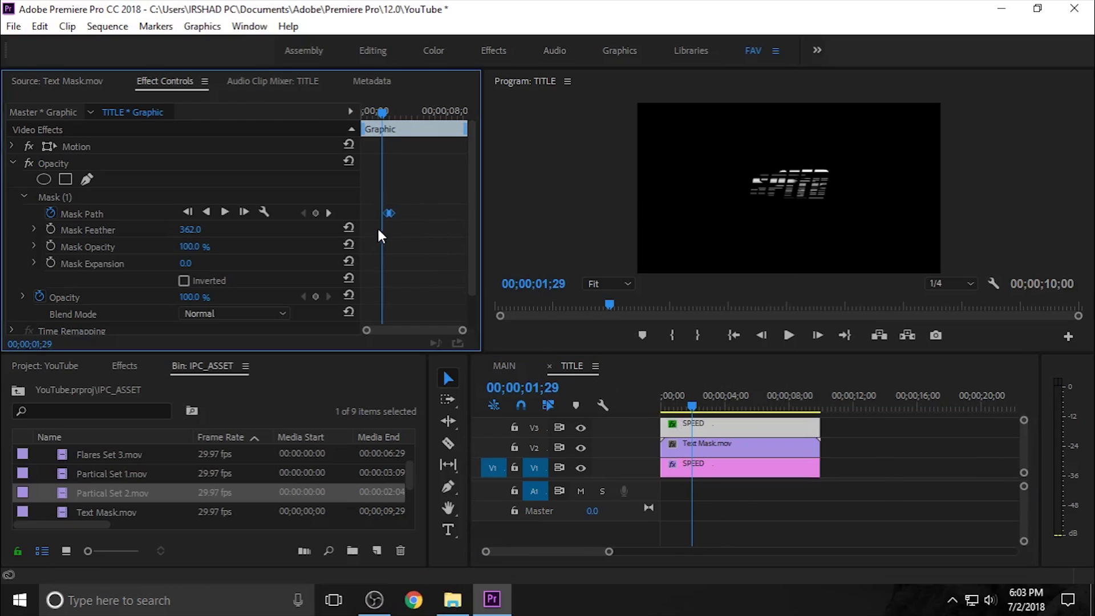
{"action": "left_click_drag", "start_coordinate": [388, 215], "coordinate": [379, 216]}
{"action": "left_click", "coordinate": [503, 366]}
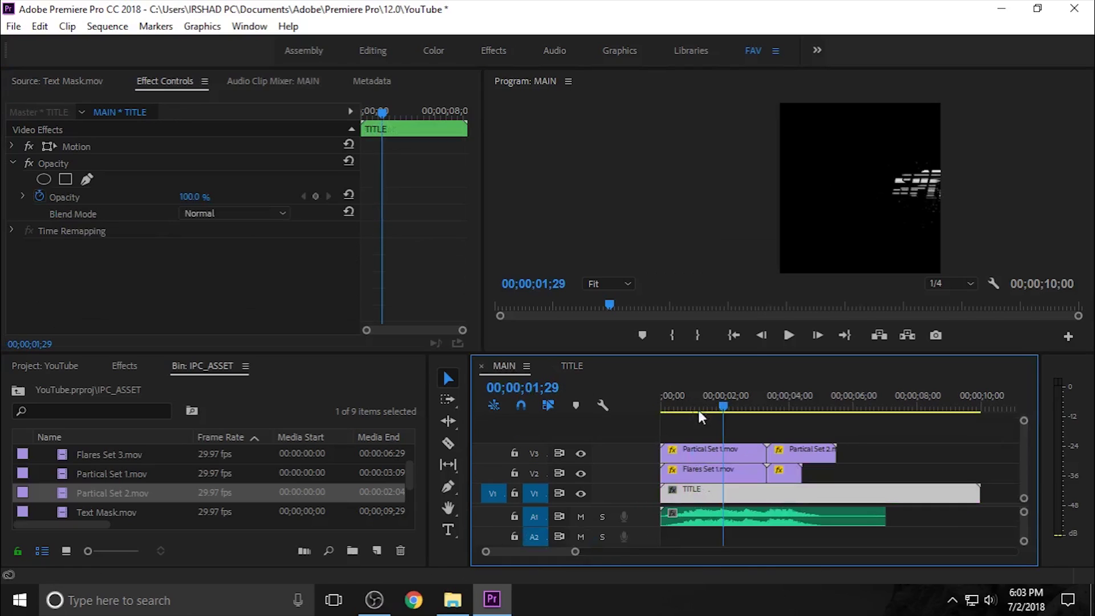
- Play MAIN from the start and scrub around two seconds to check the title's mask reveal against the flare
{"action": "left_click_drag", "start_coordinate": [716, 400], "coordinate": [662, 406]}
{"action": "key", "text": "space"}
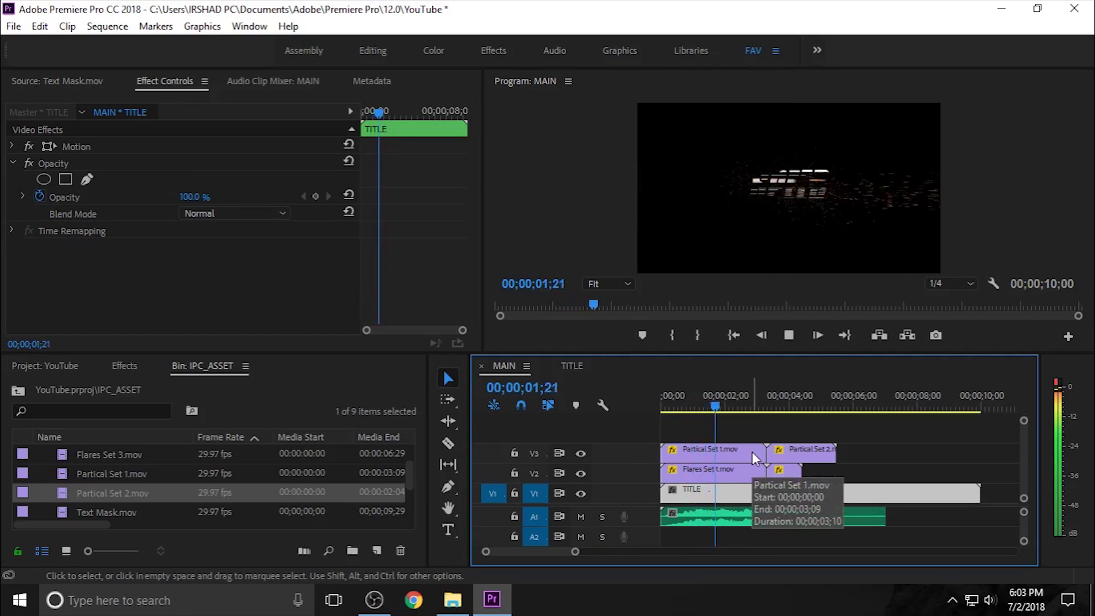
{"action": "left_click_drag", "start_coordinate": [722, 406], "coordinate": [666, 419]}
{"action": "key", "text": "space"}
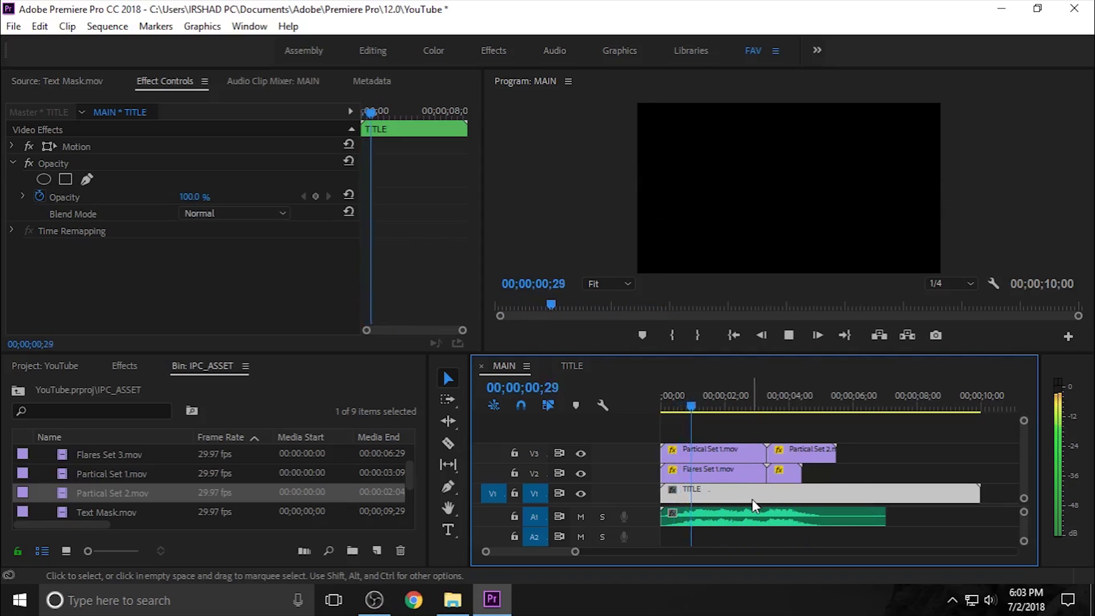
{"action": "key", "text": "space"}
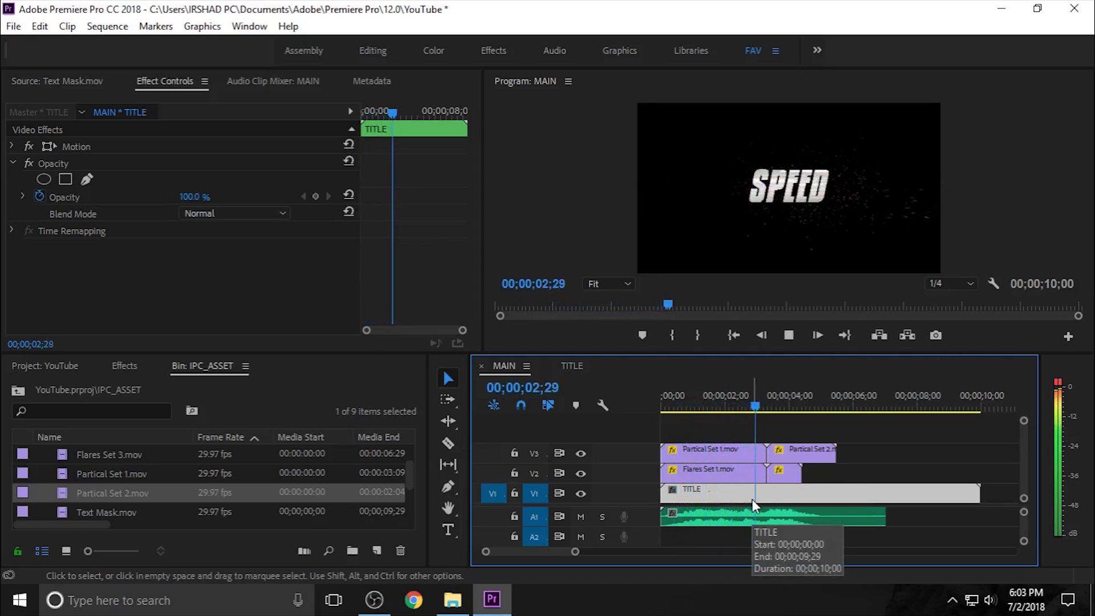
{"action": "left_click_drag", "start_coordinate": [741, 411], "coordinate": [731, 411]}
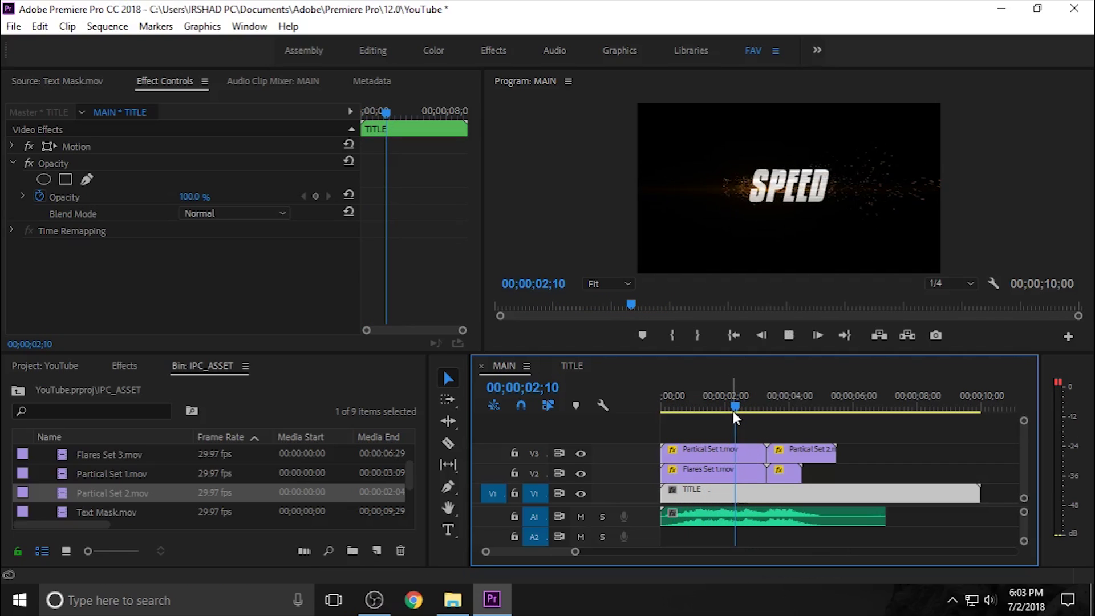
{"action": "key", "text": "space"}
{"action": "left_click", "coordinate": [736, 396]}
{"action": "left_click_drag", "start_coordinate": [736, 396], "coordinate": [740, 399]}
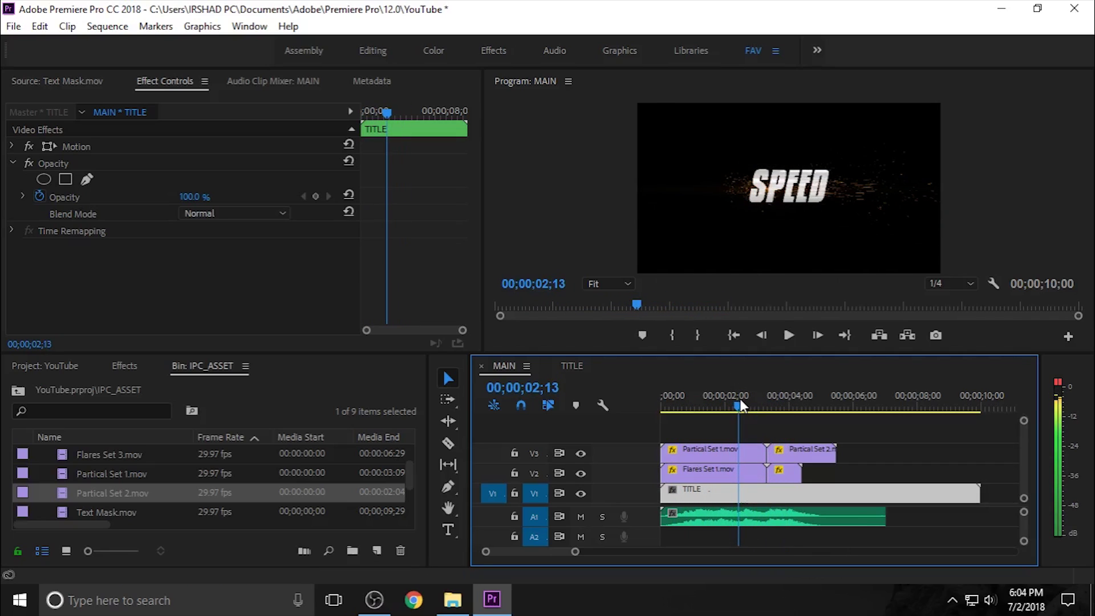
- In the TITLE sequence, move the SPEED clip's Mask Path keyframes later, with the last at 00;00;02;12, and return to MAIN
{"action": "left_click", "coordinate": [572, 366]}
{"action": "left_click", "coordinate": [369, 244]}
{"action": "left_click", "coordinate": [382, 214]}
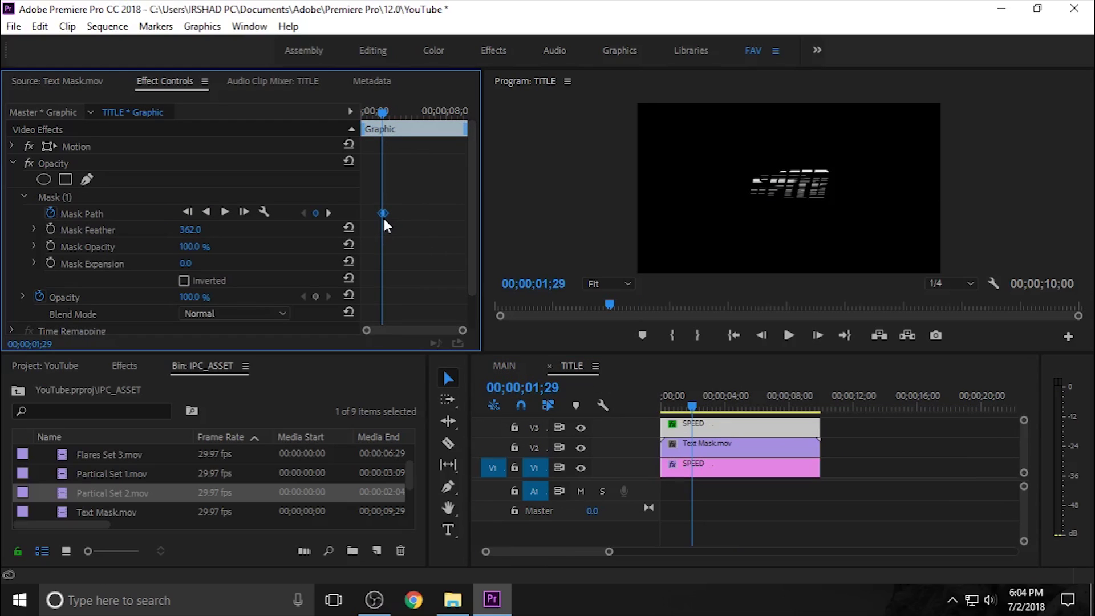
{"action": "key", "text": "equal"}
{"action": "left_click_drag", "start_coordinate": [402, 215], "coordinate": [419, 213]}
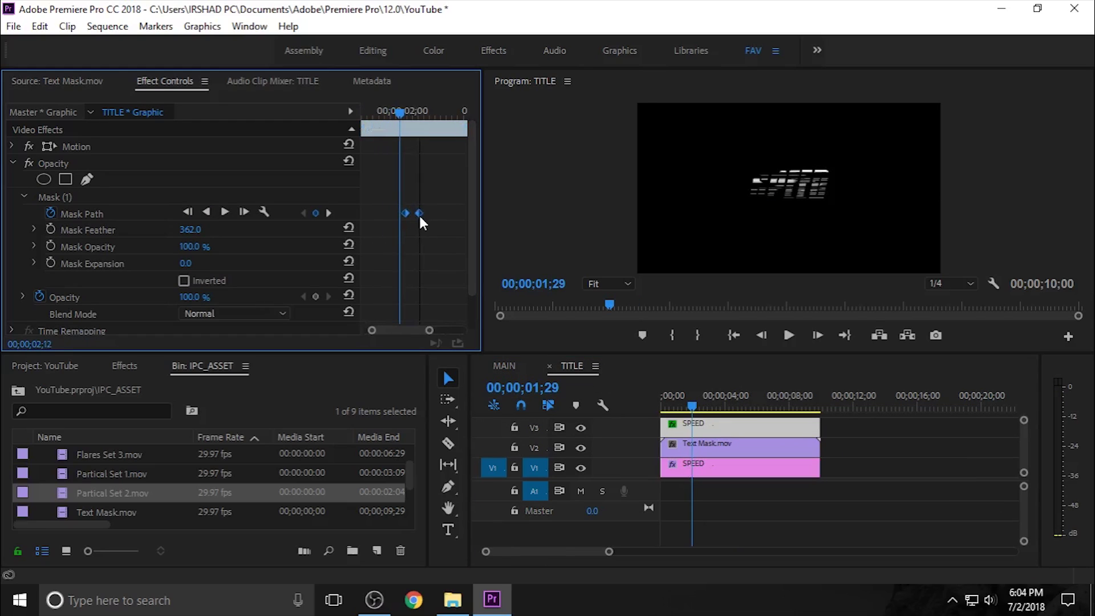
{"action": "left_click", "coordinate": [501, 363]}
- Play the MAIN sequence from the start and scrub through the title reveal to review the adjusted mask timing
{"action": "left_click", "coordinate": [728, 402]}
{"action": "key", "text": "space"}
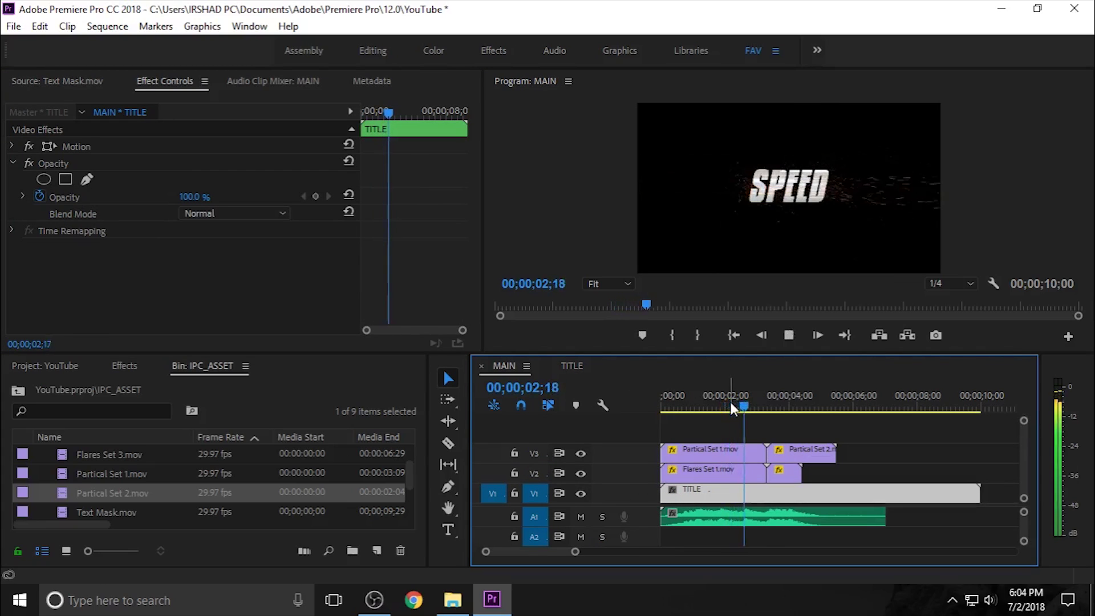
{"action": "key", "text": "Home"}
{"action": "key", "text": "space"}
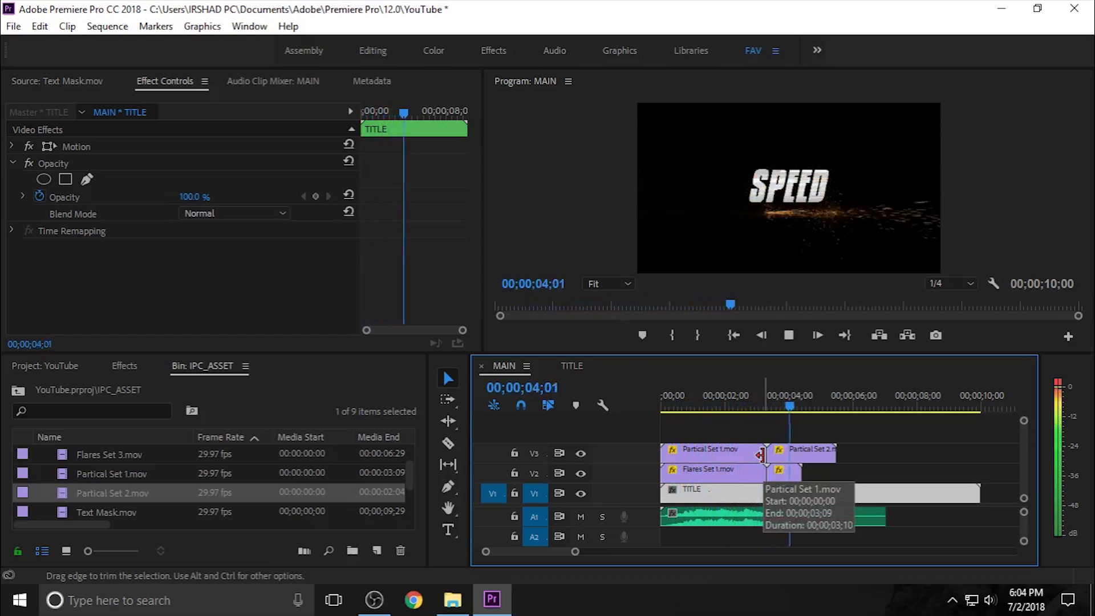
{"action": "left_click_drag", "start_coordinate": [683, 407], "coordinate": [738, 426]}
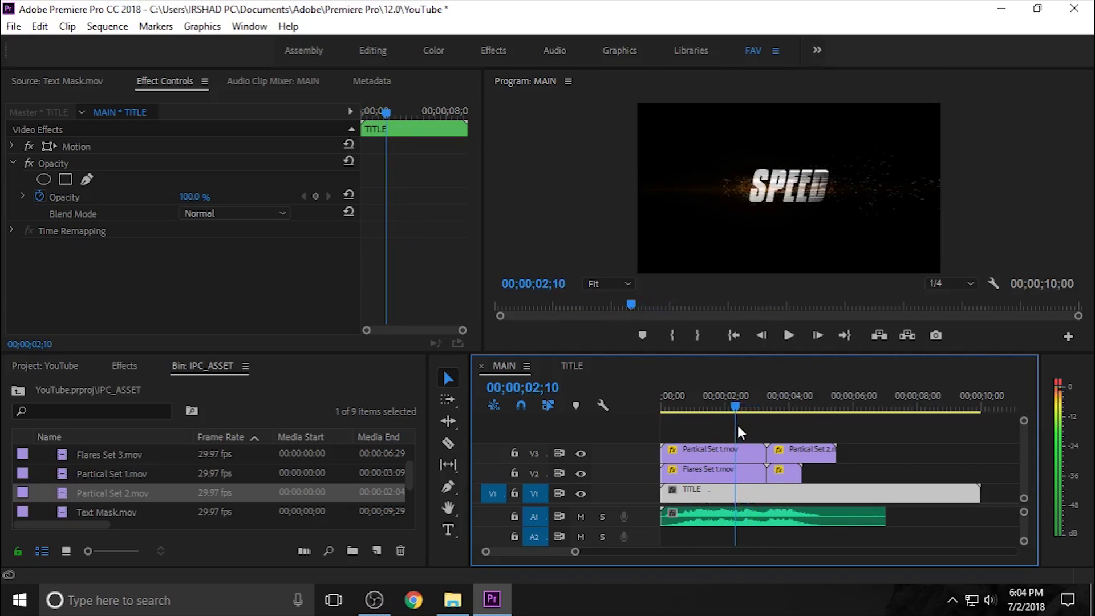
- Place Smork 1.mov on a new V4 track starting at 00;00;01;01, where the flare begins
{"action": "scroll", "coordinate": [157, 502], "scroll_direction": "down", "scroll_amount": 1}
{"action": "left_click", "coordinate": [155, 501]}
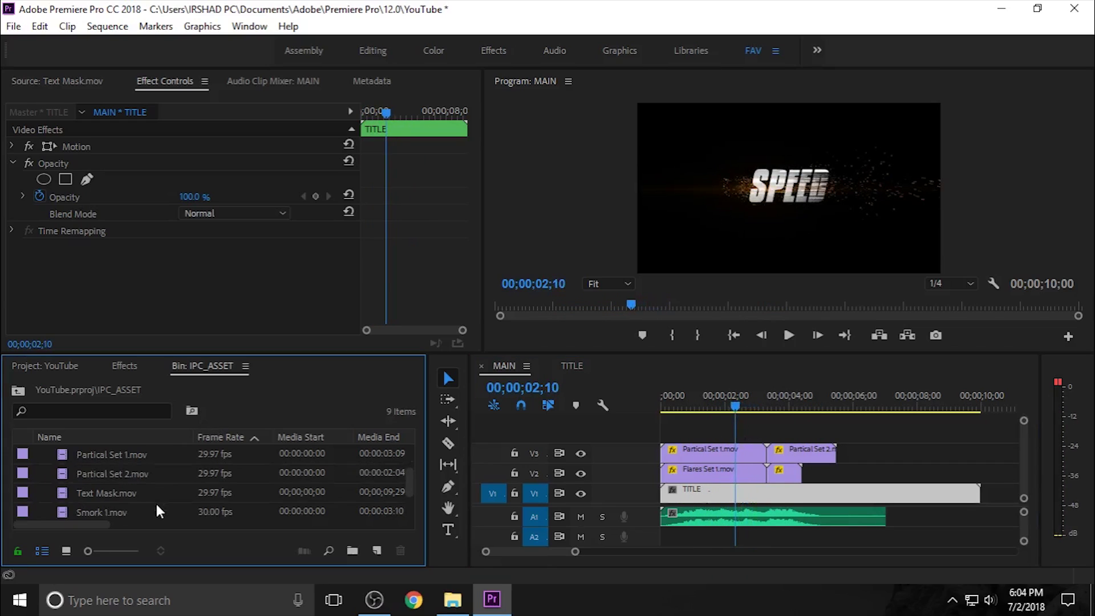
{"action": "left_click", "coordinate": [92, 512]}
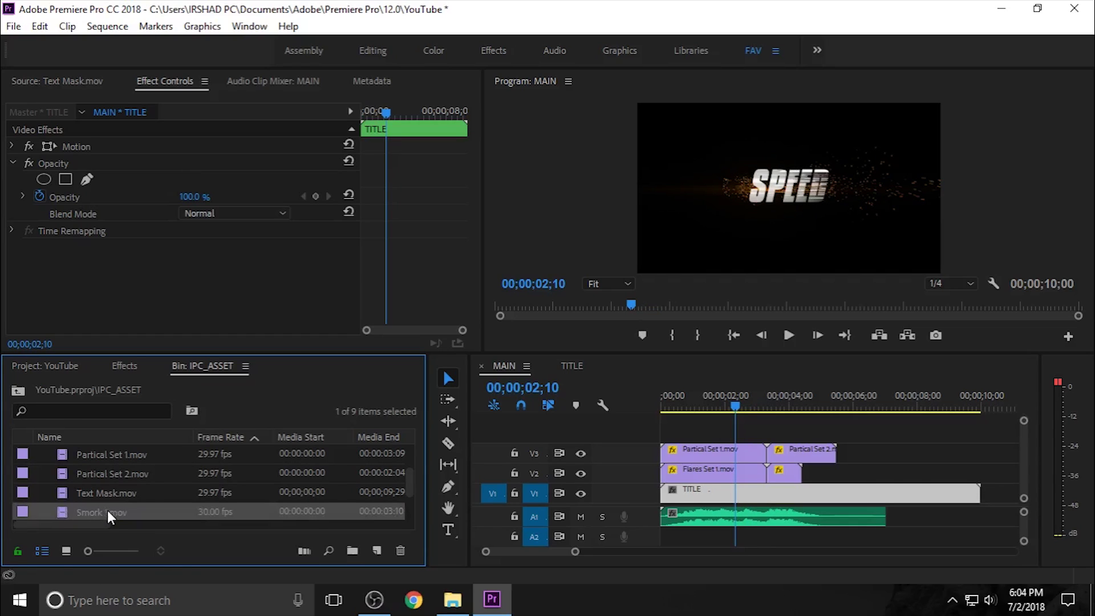
{"action": "left_click", "coordinate": [668, 402]}
{"action": "key", "text": "space"}
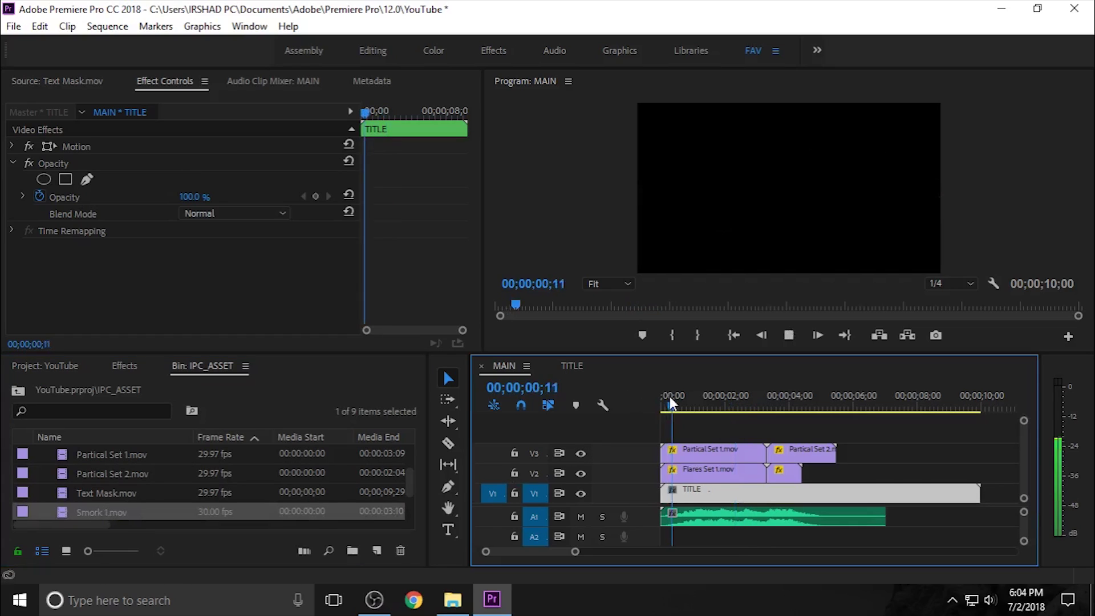
{"action": "left_click", "coordinate": [701, 402]}
{"action": "left_click_drag", "start_coordinate": [702, 401], "coordinate": [696, 405]}
{"action": "left_click", "coordinate": [123, 512]}
{"action": "left_click_drag", "start_coordinate": [123, 512], "coordinate": [703, 432]}
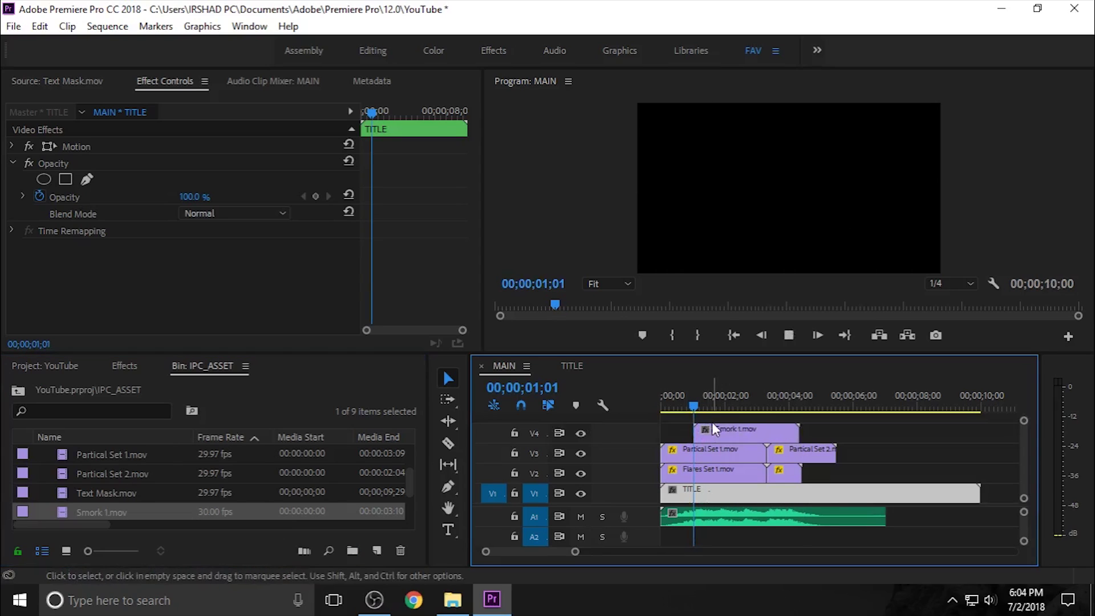
- Preview the smoke clip and set the blend mode of Smork 1.mov on V4 to Screen
{"action": "key", "text": "space"}
{"action": "key", "text": "space"}
{"action": "left_click", "coordinate": [741, 434]}
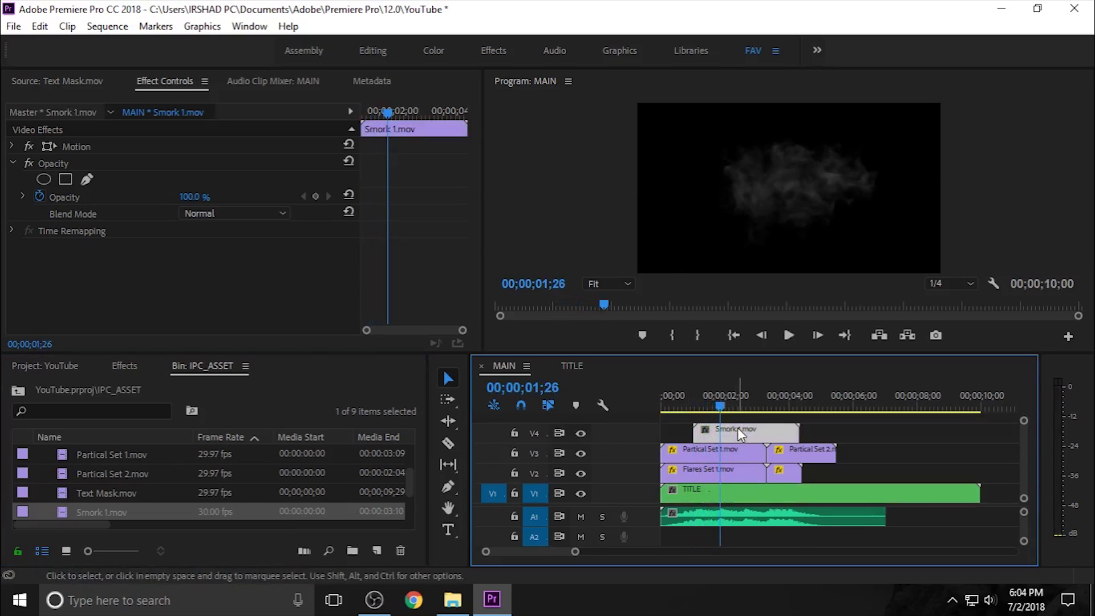
{"action": "left_click", "coordinate": [205, 215]}
{"action": "left_click", "coordinate": [361, 237]}
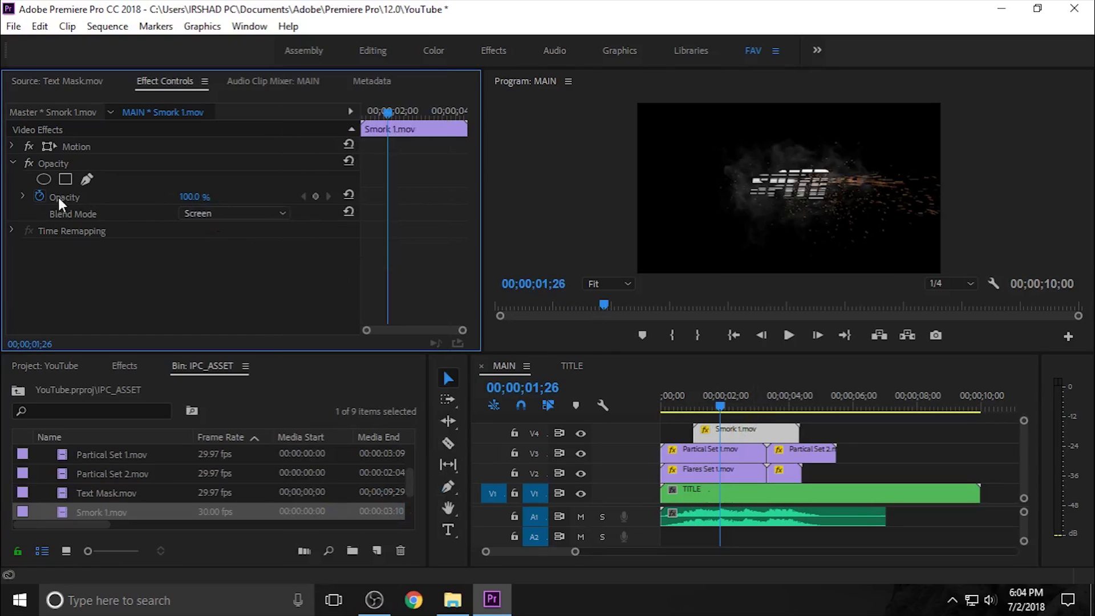
- Set a constant opacity of 34% on Smork 1.mov without keyframing and play the sequence from the start
{"action": "left_click", "coordinate": [40, 195]}
{"action": "left_click_drag", "start_coordinate": [191, 197], "coordinate": [159, 197]}
{"action": "left_click_drag", "start_coordinate": [701, 410], "coordinate": [662, 407]}
{"action": "key", "text": "space"}
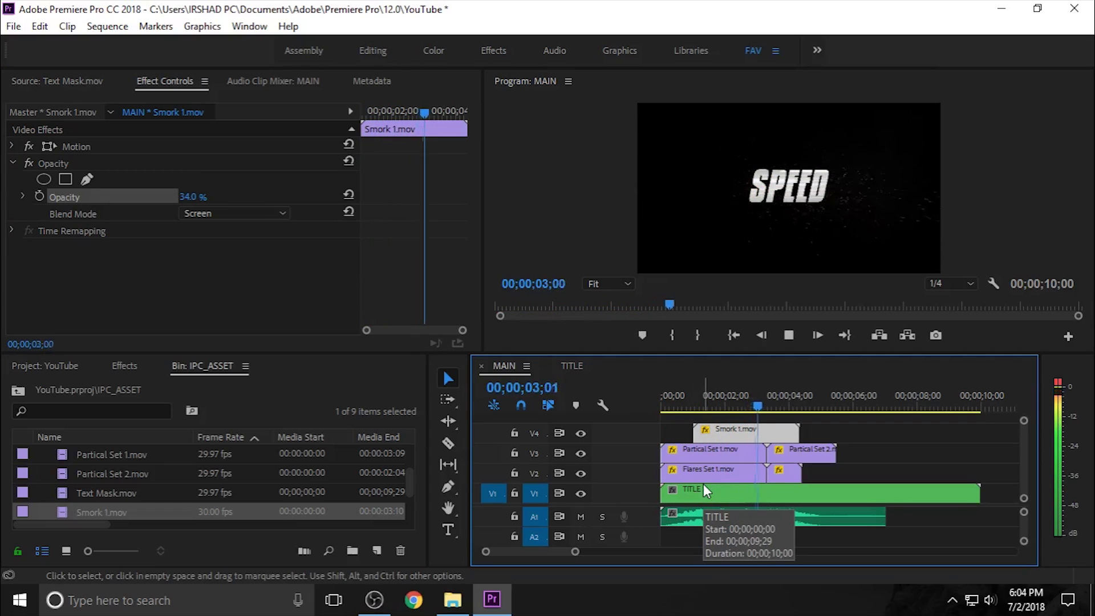
{"action": "key", "text": "Home"}
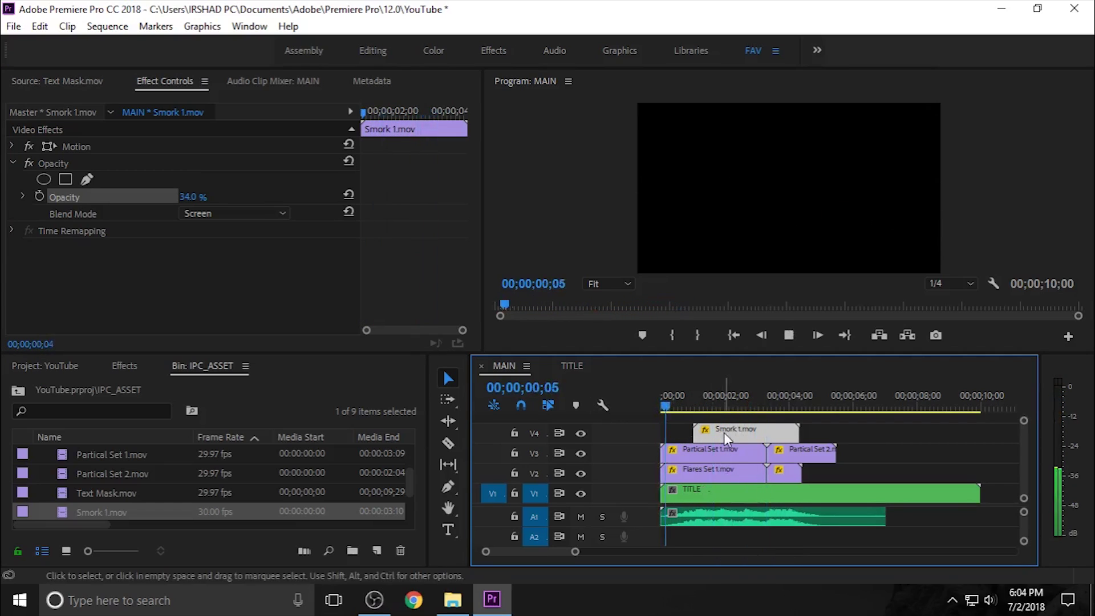
{"action": "key", "text": "space"}
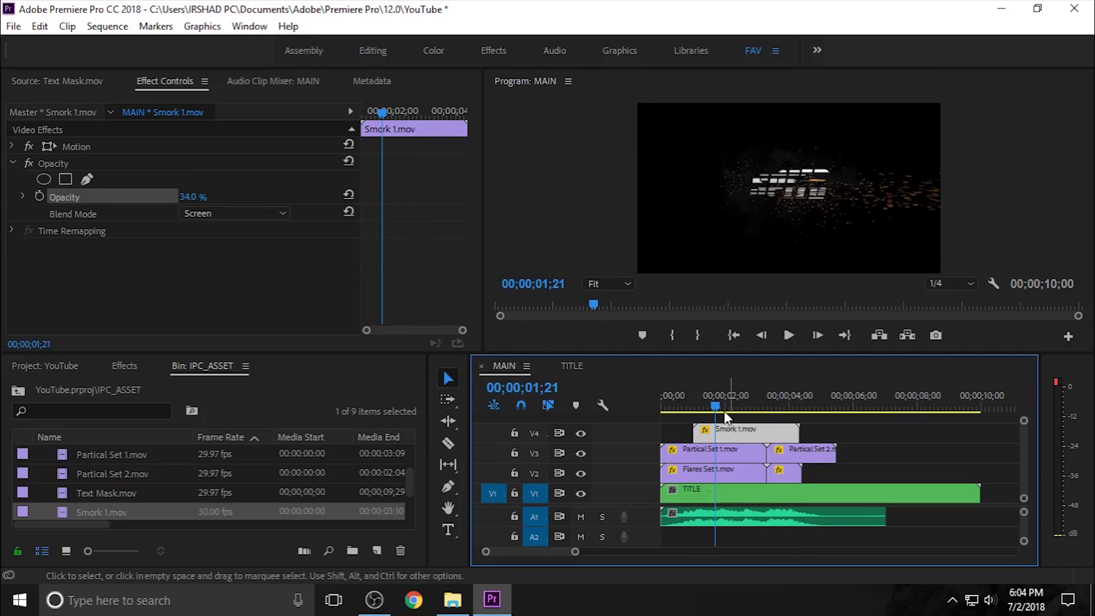
- Keyframe the opacity of Smork 1.mov from 0% at the clip's start to 29% at 00;00;01;17
{"action": "left_click_drag", "start_coordinate": [384, 110], "coordinate": [353, 116]}
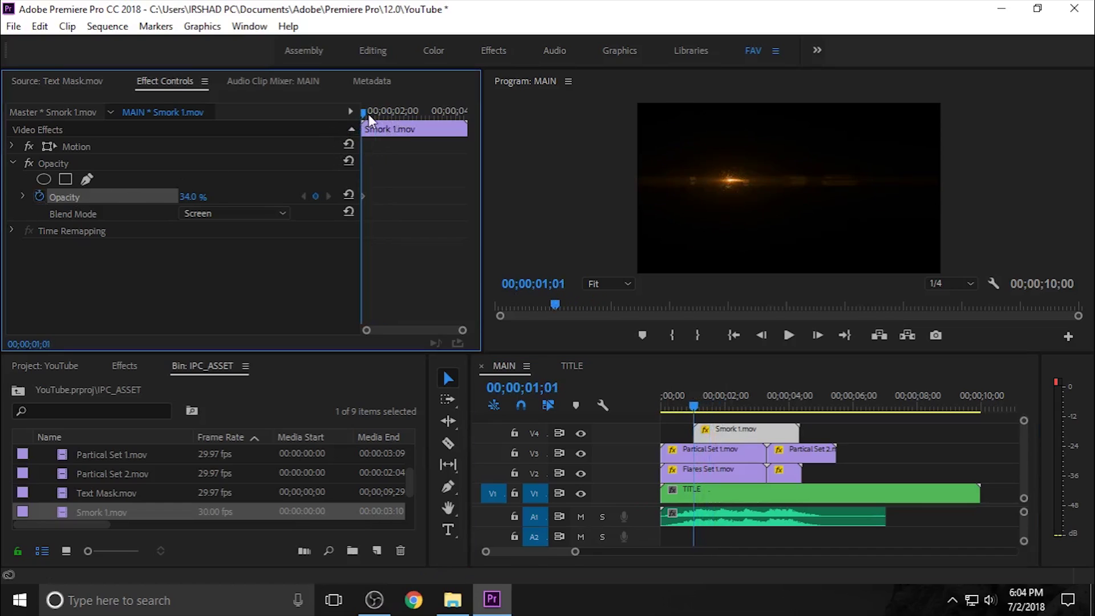
{"action": "left_click_drag", "start_coordinate": [192, 196], "coordinate": [171, 196]}
{"action": "left_click_drag", "start_coordinate": [368, 114], "coordinate": [378, 114]}
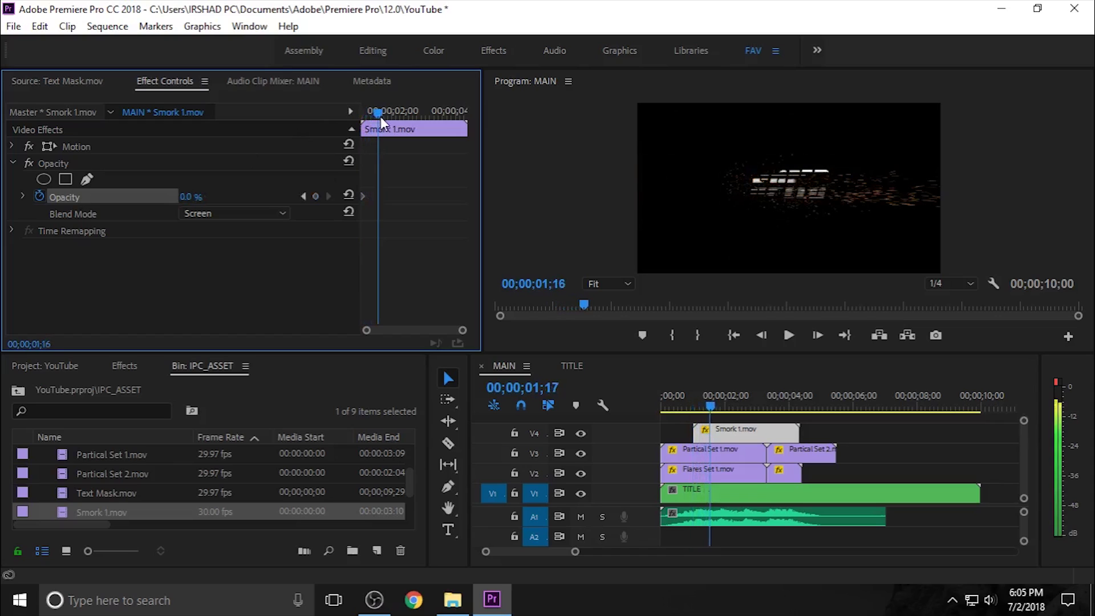
{"action": "left_click_drag", "start_coordinate": [190, 196], "coordinate": [387, 156]}
{"action": "left_click_drag", "start_coordinate": [377, 112], "coordinate": [262, 128]}
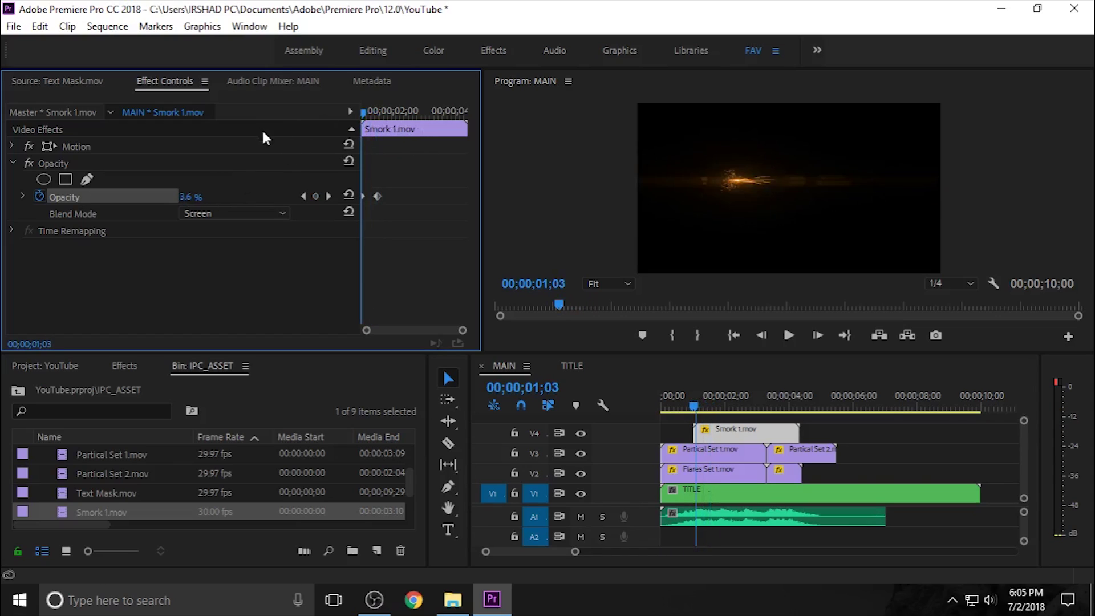
- Set the second Opacity keyframe of Smork 1.mov, at 00;00;01;17, to 42%
{"action": "left_click", "coordinate": [328, 197]}
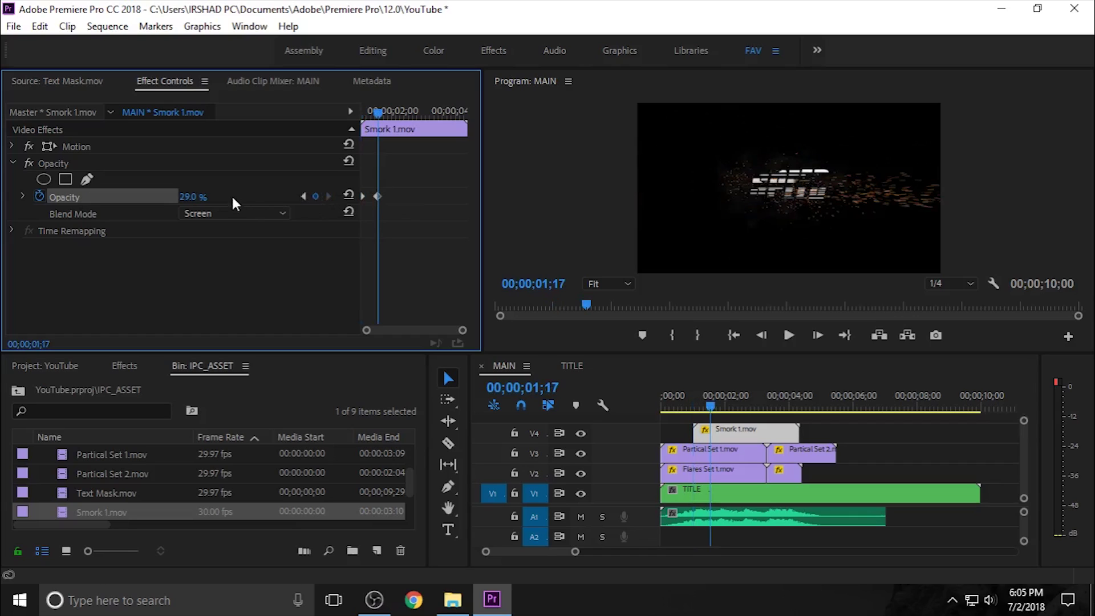
{"action": "left_click", "coordinate": [192, 196]}
{"action": "type", "text": "65"}
{"action": "key", "text": "Return"}
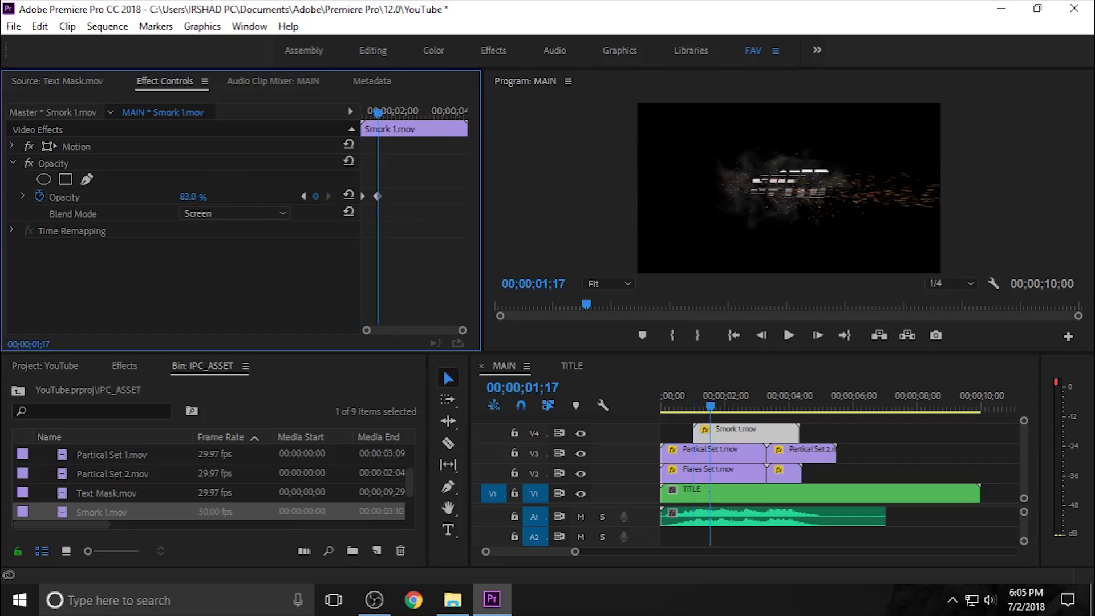
{"action": "left_click_drag", "start_coordinate": [192, 196], "coordinate": [183, 196]}
- Play the sequence through the title reveal to review the smoke's fade-in
{"action": "key", "text": "shift+Left"}
{"action": "key", "text": "shift+Left"}
{"action": "key", "text": "shift+Left"}
{"action": "key", "text": "space"}
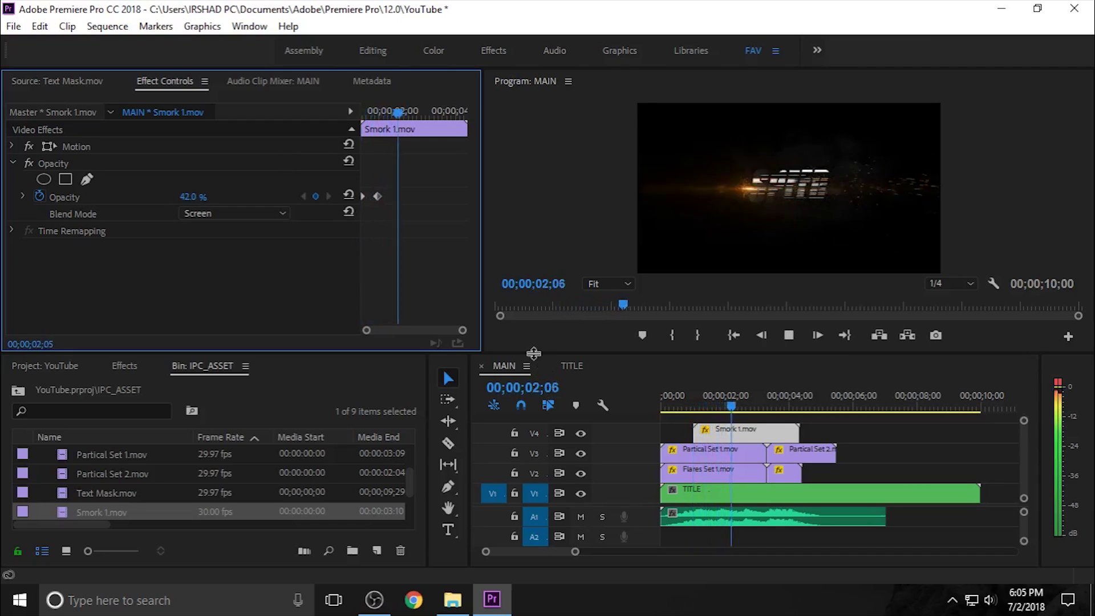
{"action": "key", "text": "space"}
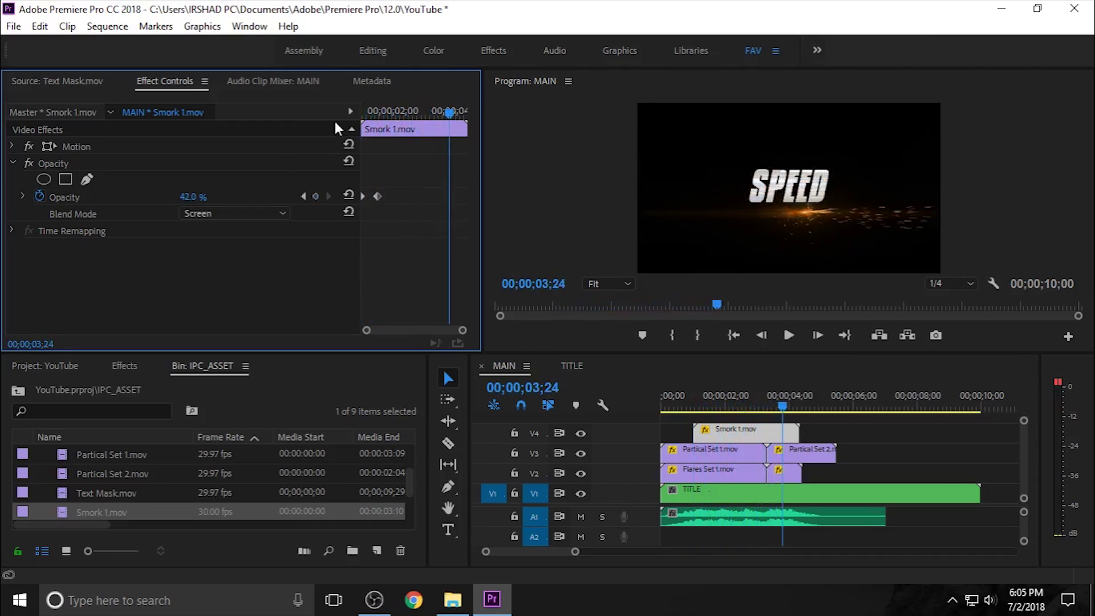
- Replay the sequence from the start twice to check the smoke at 42% opacity, ending near the beginning of the sequence
{"action": "key", "text": "Home"}
{"action": "key", "text": "space"}
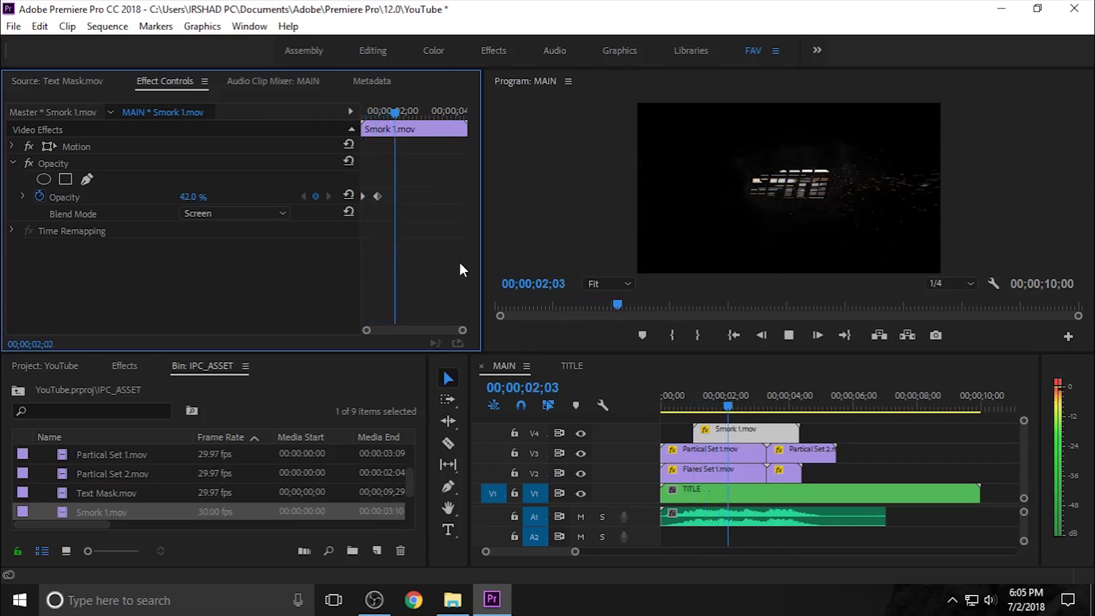
{"action": "key", "text": "space"}
{"action": "left_click", "coordinate": [624, 402]}
{"action": "key", "text": "Home"}
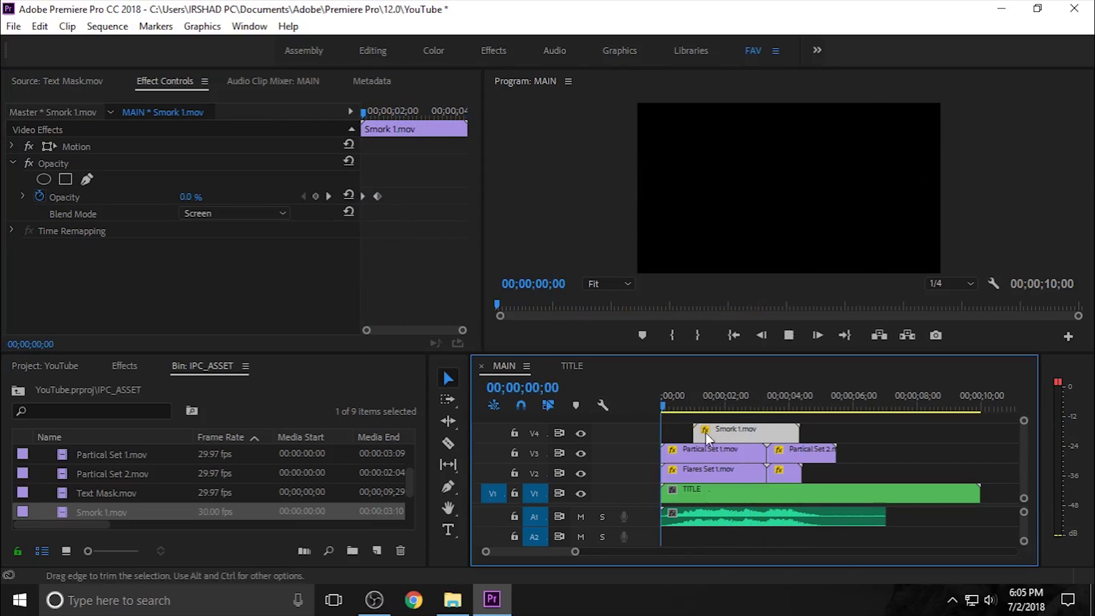
{"action": "key", "text": "space"}
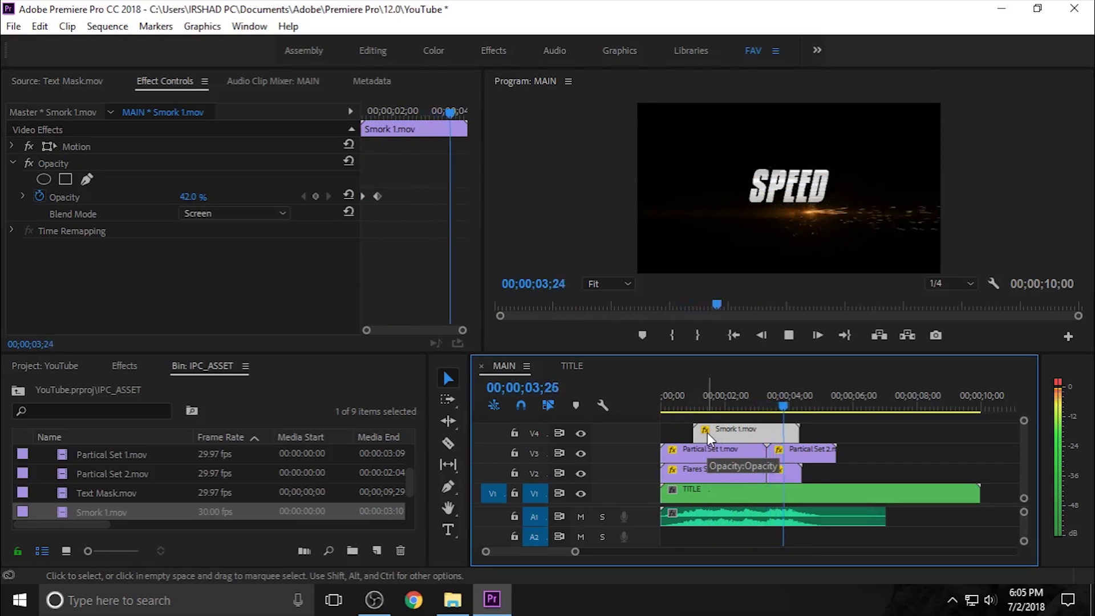
{"action": "left_click_drag", "start_coordinate": [765, 395], "coordinate": [669, 438]}
- Open Smork 2.mov from the IPC_ASSET bin in the source preview and play it
{"action": "scroll", "coordinate": [119, 479], "scroll_direction": "down", "scroll_amount": 2}
{"action": "left_click_drag", "start_coordinate": [128, 489], "coordinate": [108, 477]}
{"action": "scroll", "coordinate": [129, 507], "scroll_direction": "down", "scroll_amount": 1}
{"action": "scroll", "coordinate": [123, 503], "scroll_direction": "down", "scroll_amount": 4}
{"action": "double_click", "coordinate": [117, 494]}
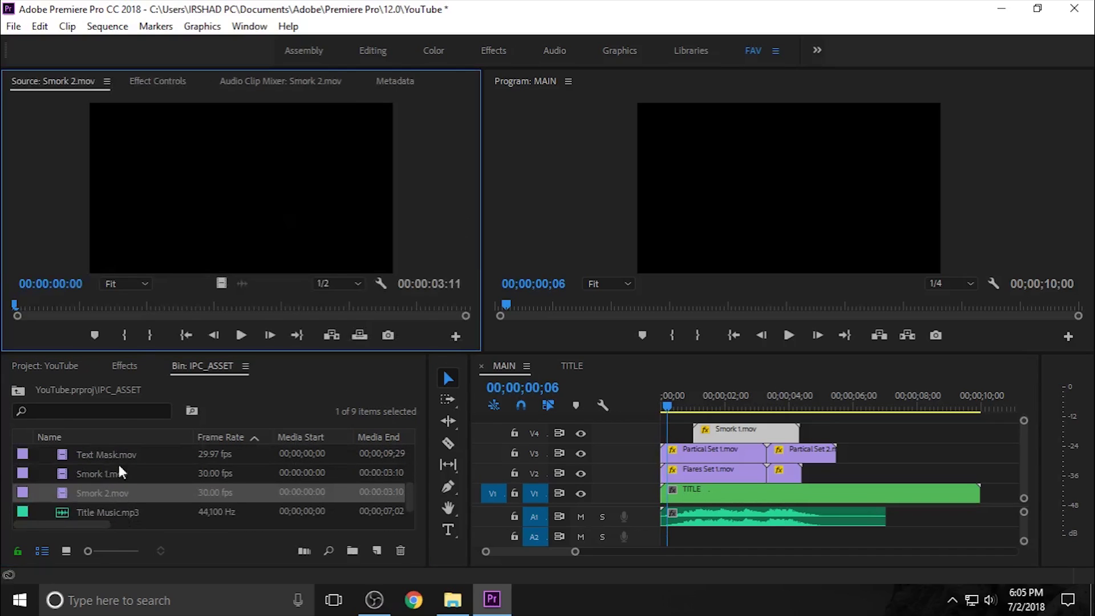
{"action": "left_click", "coordinate": [243, 338]}
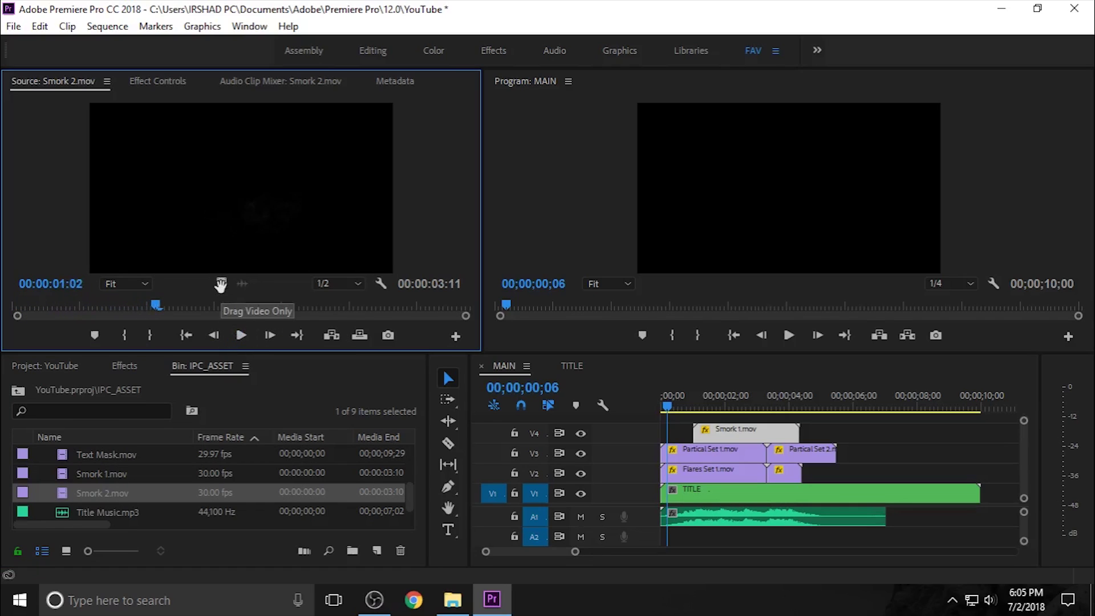
- Add Flares Set 3.mov from the bin to a new video track V5 at the start of the sequence
{"action": "left_click_drag", "start_coordinate": [860, 426], "coordinate": [676, 471]}
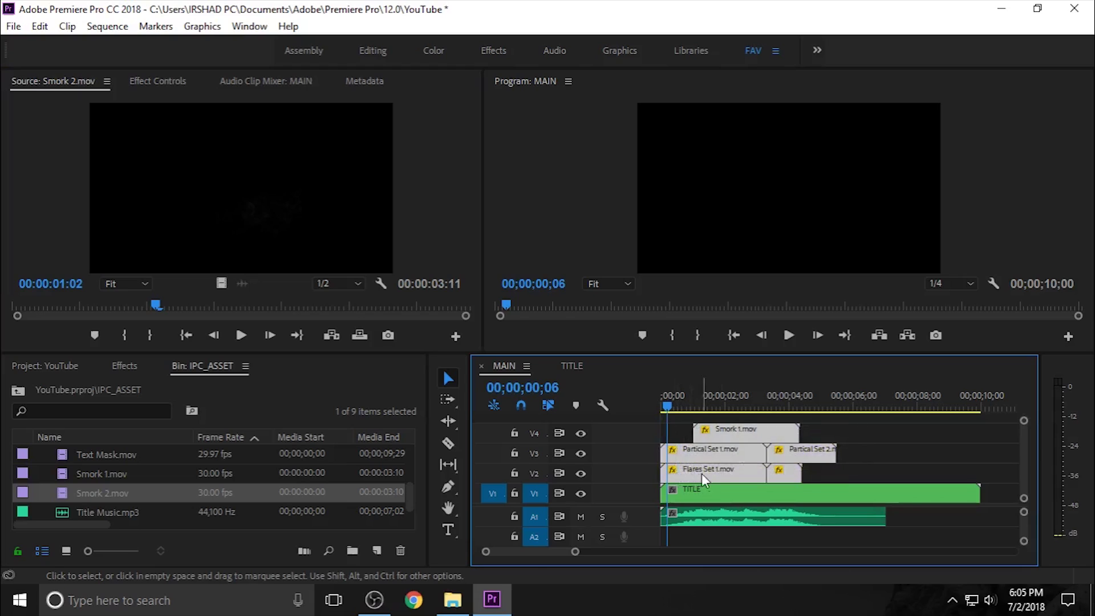
{"action": "scroll", "coordinate": [118, 504], "scroll_direction": "up", "scroll_amount": 3}
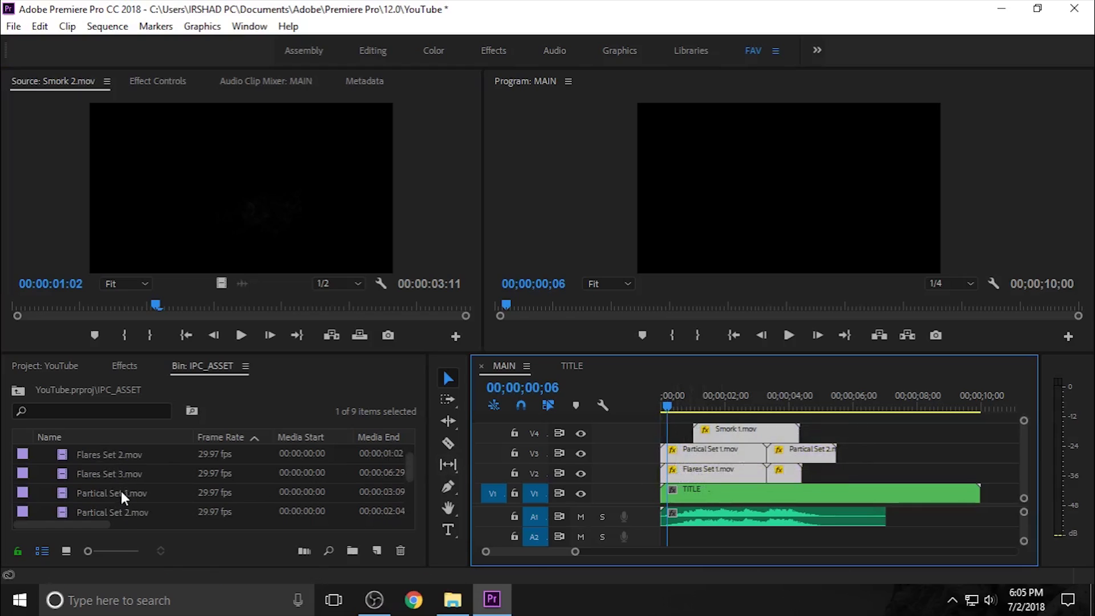
{"action": "left_click", "coordinate": [121, 491]}
{"action": "left_click_drag", "start_coordinate": [115, 478], "coordinate": [664, 420]}
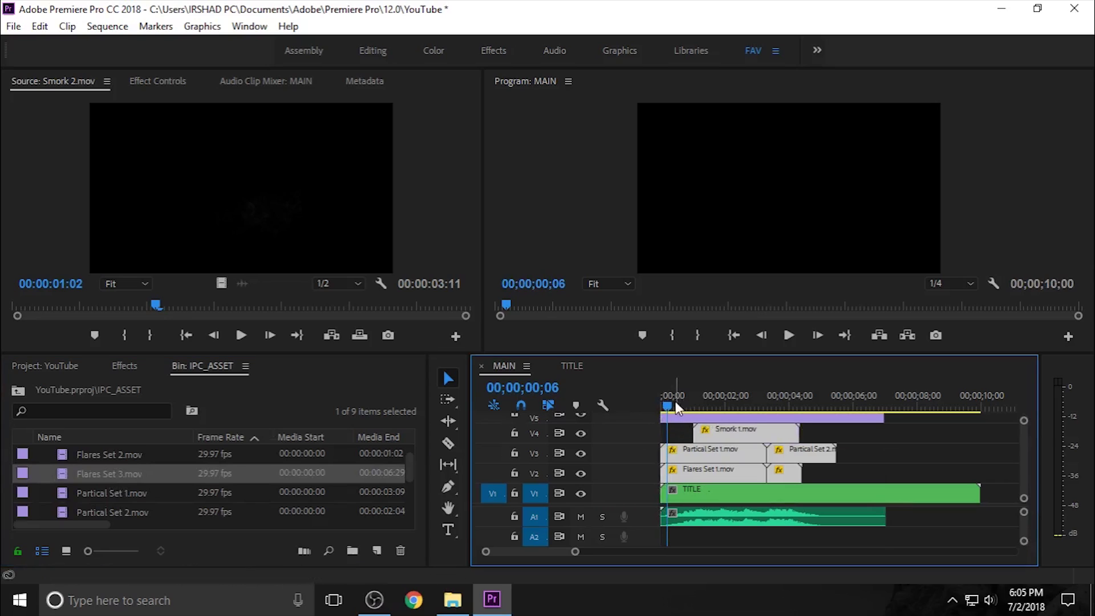
- Set the blend mode of Flares Set 3.mov to Screen and play the title to check the added flare
{"action": "left_click", "coordinate": [675, 414]}
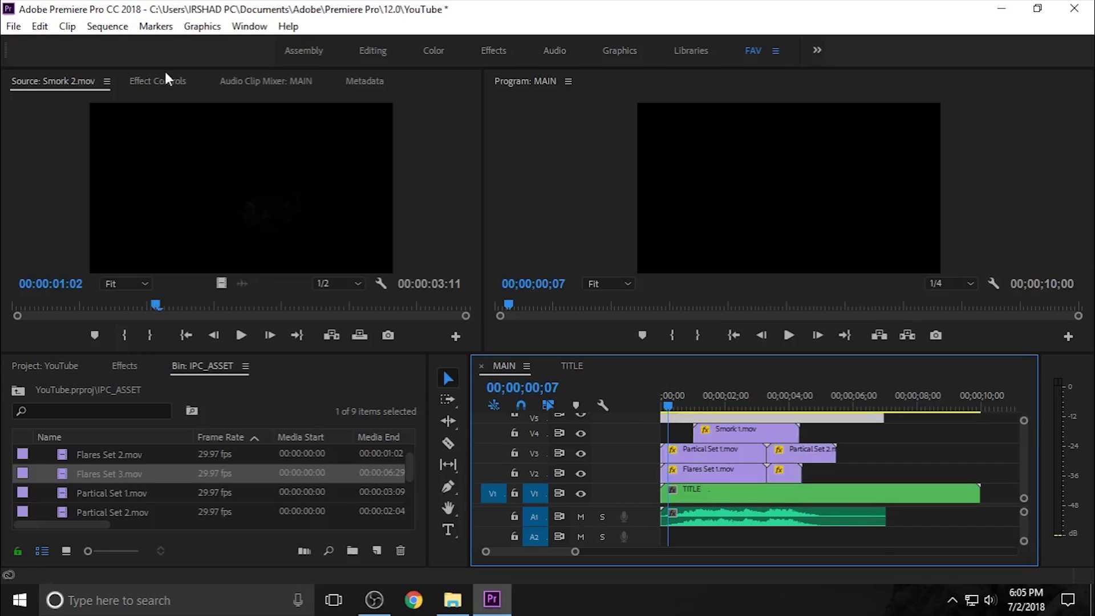
{"action": "left_click", "coordinate": [147, 83]}
{"action": "left_click", "coordinate": [240, 214]}
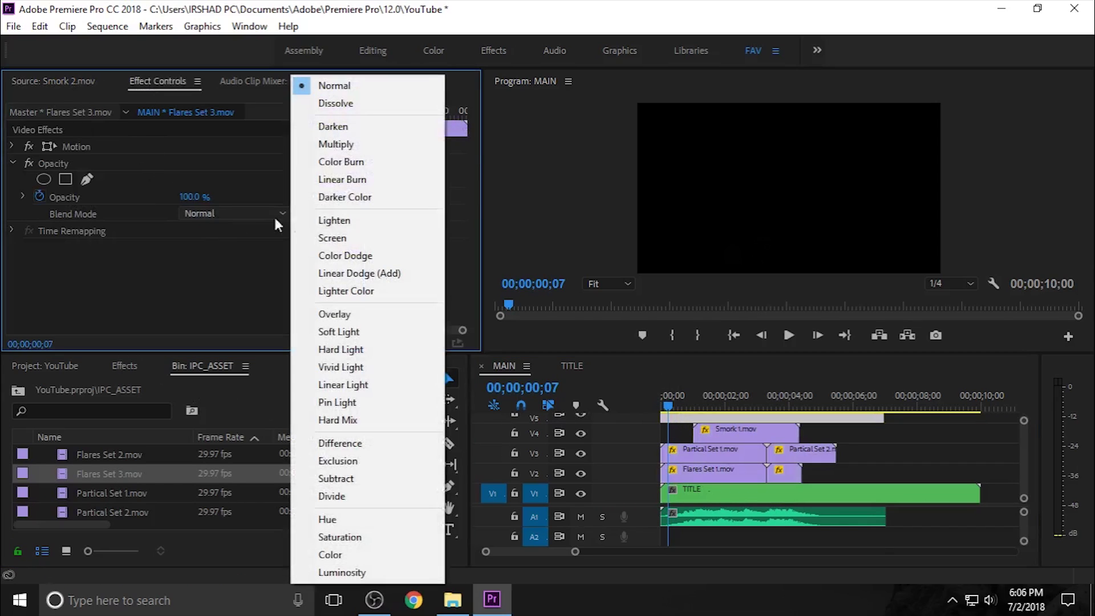
{"action": "left_click", "coordinate": [347, 241]}
{"action": "key", "text": "space"}
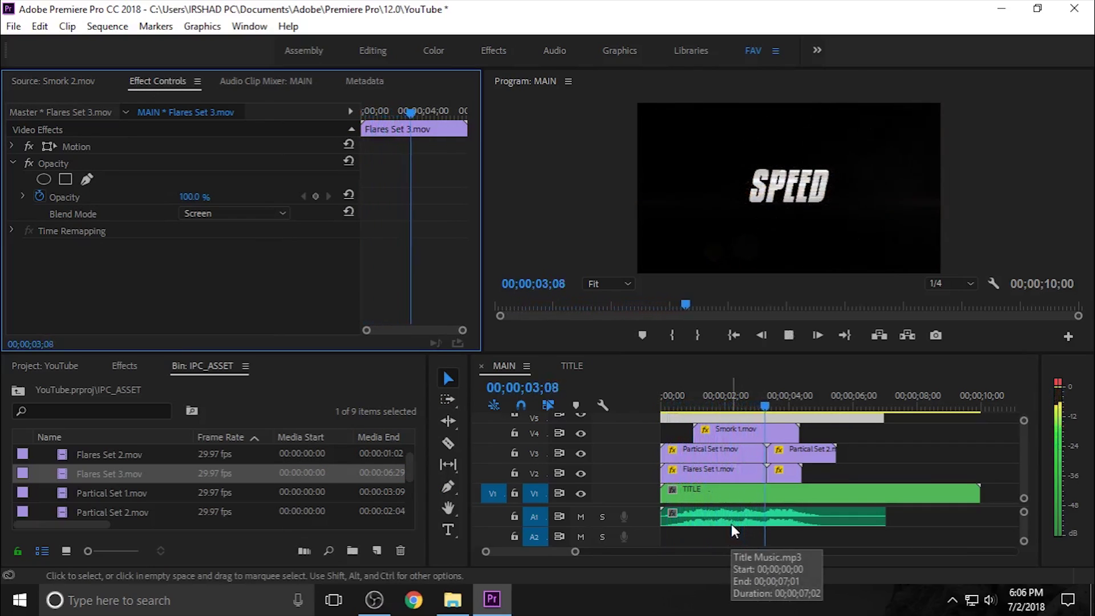
{"action": "key", "text": "space"}
- Nest all flare, particle and smoke clips on V2 to V5 into one sequence named PARTICLES & FLARES
{"action": "right_click", "coordinate": [792, 416]}
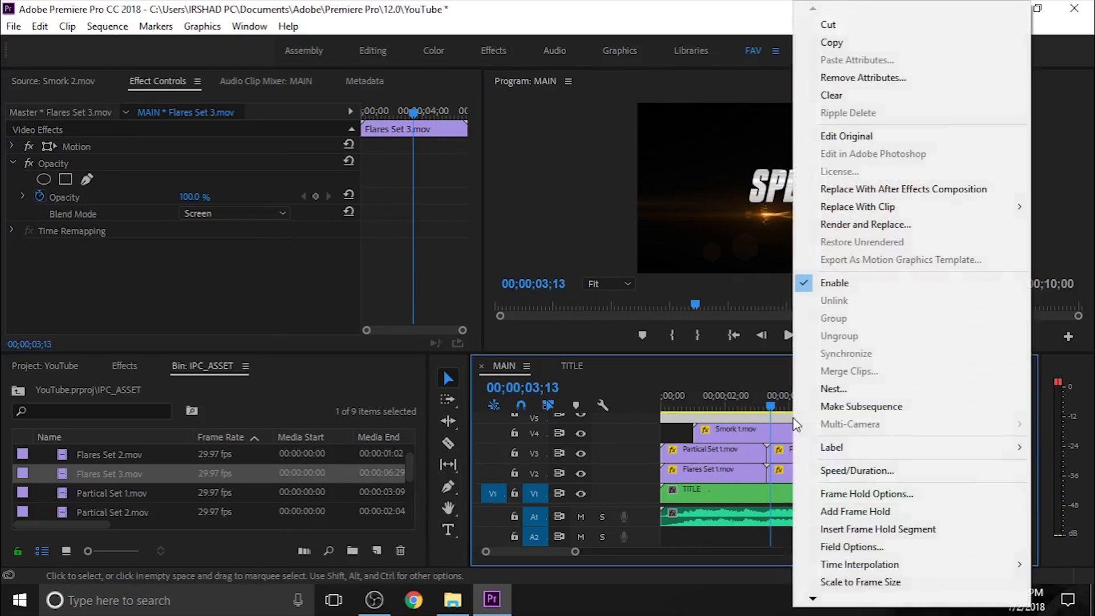
{"action": "left_click", "coordinate": [864, 404]}
{"action": "left_click", "coordinate": [726, 430]}
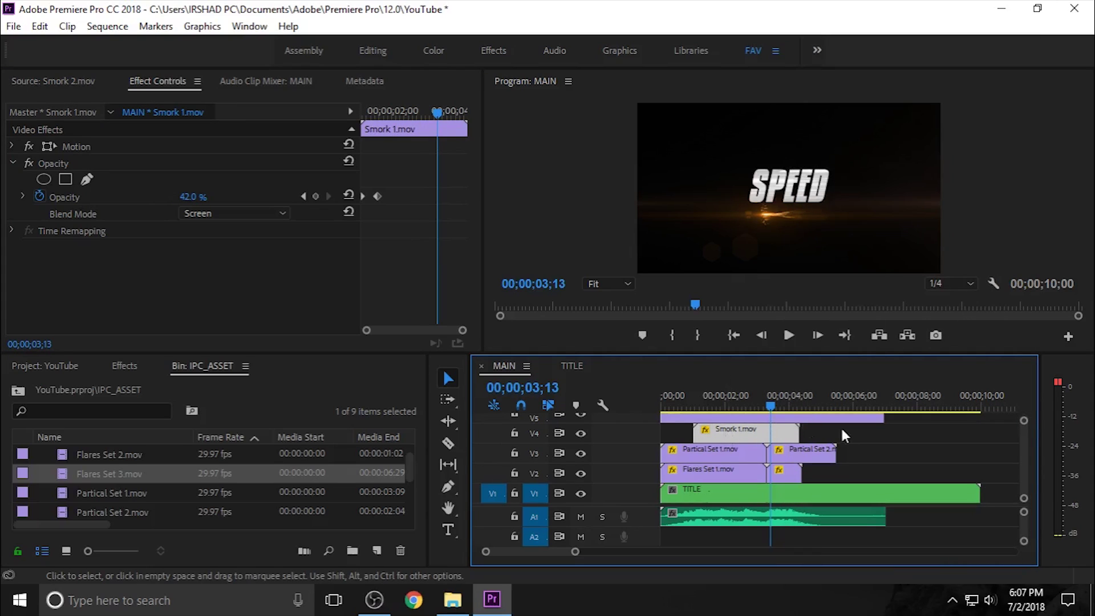
{"action": "left_click", "coordinate": [905, 430]}
{"action": "left_click_drag", "start_coordinate": [906, 421], "coordinate": [679, 475]}
{"action": "right_click", "coordinate": [700, 483]}
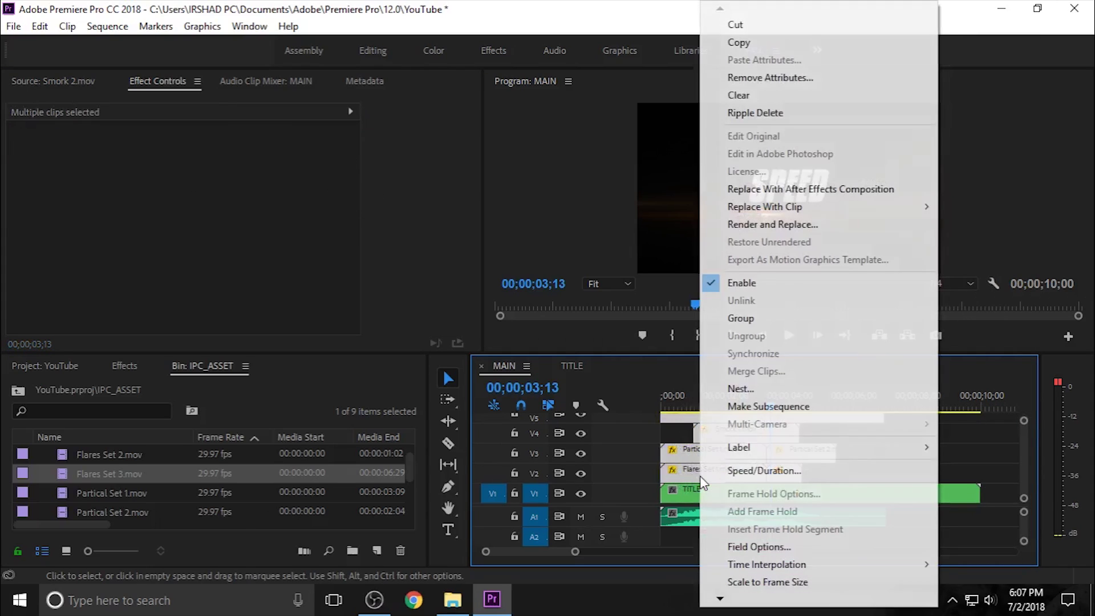
{"action": "left_click", "coordinate": [761, 391]}
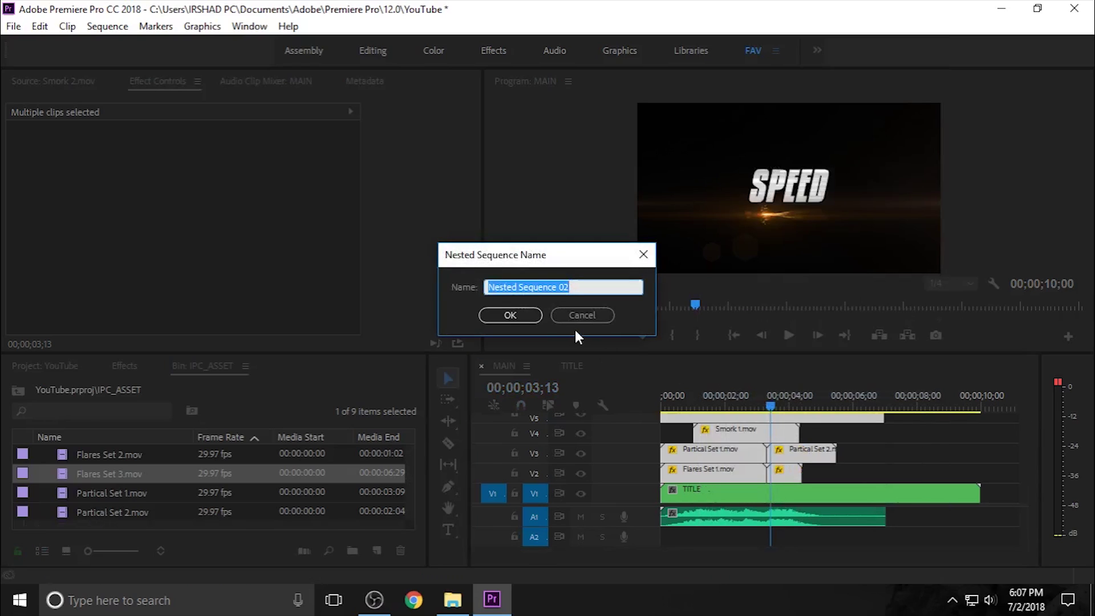
{"action": "type", "text": "PARTICLES"}
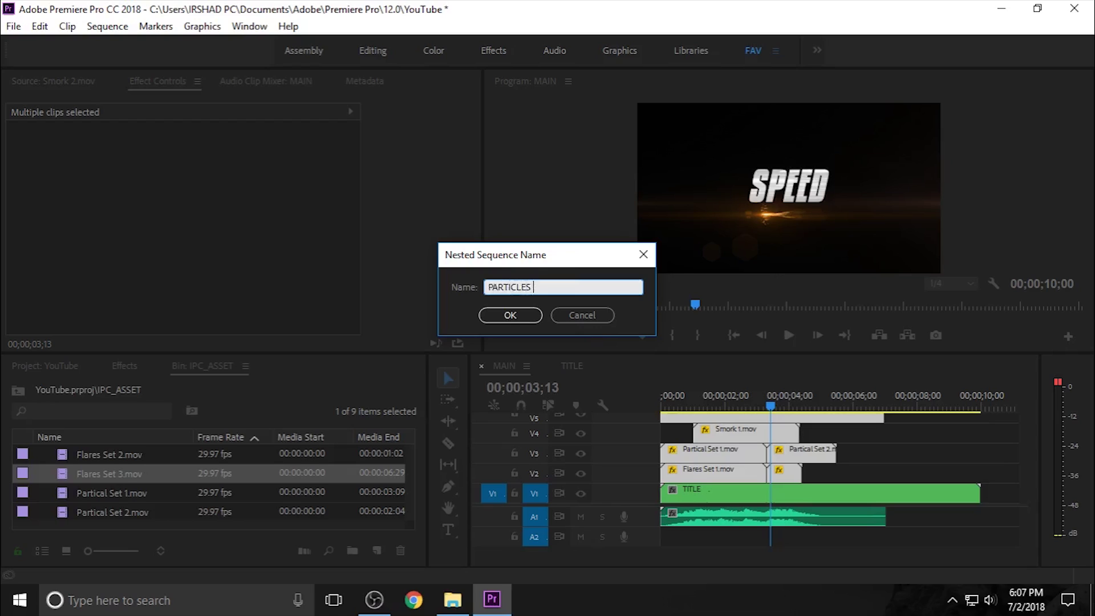
{"action": "type", "text": " & FLARES"}
{"action": "key", "text": "Return"}
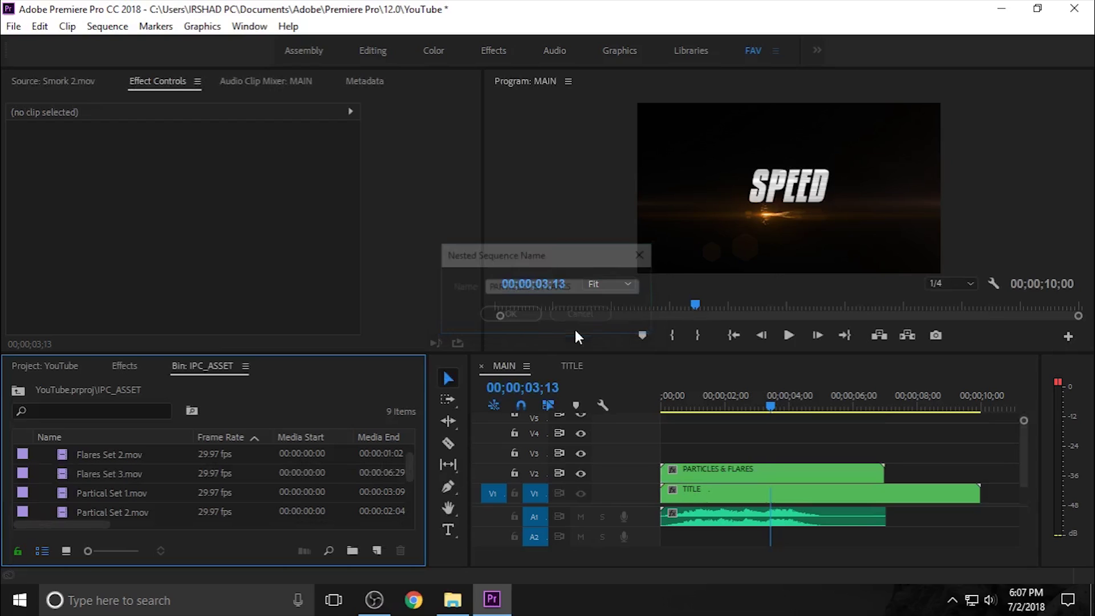
- Set the blend mode of the nested PARTICLES & FLARES clip to Screen over the title
{"action": "left_click", "coordinate": [692, 402]}
{"action": "left_click_drag", "start_coordinate": [693, 401], "coordinate": [770, 412]}
{"action": "left_click", "coordinate": [756, 476]}
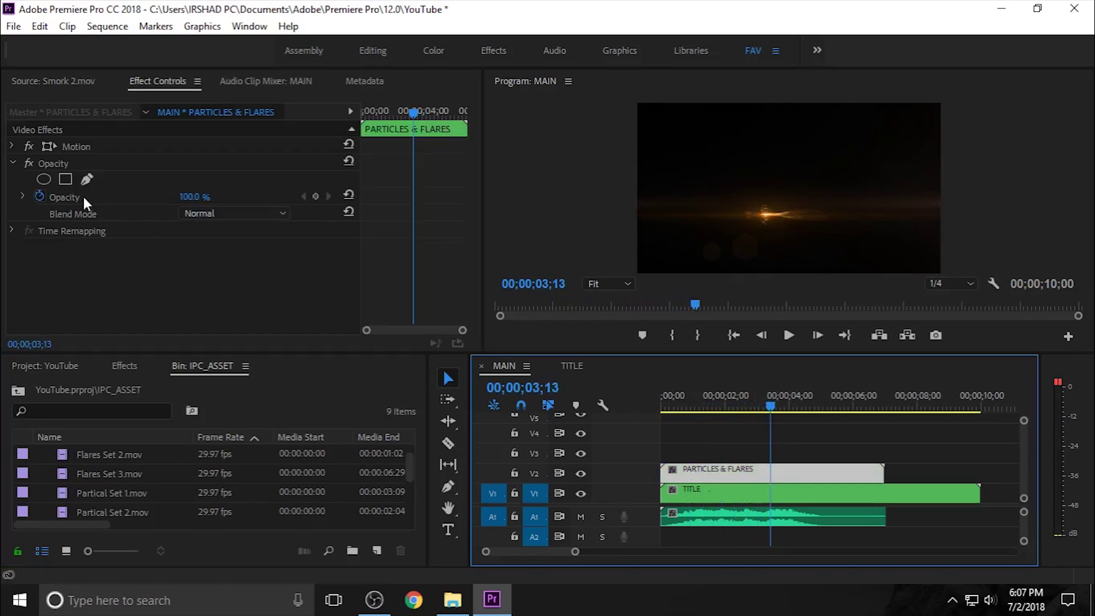
{"action": "left_click", "coordinate": [212, 214]}
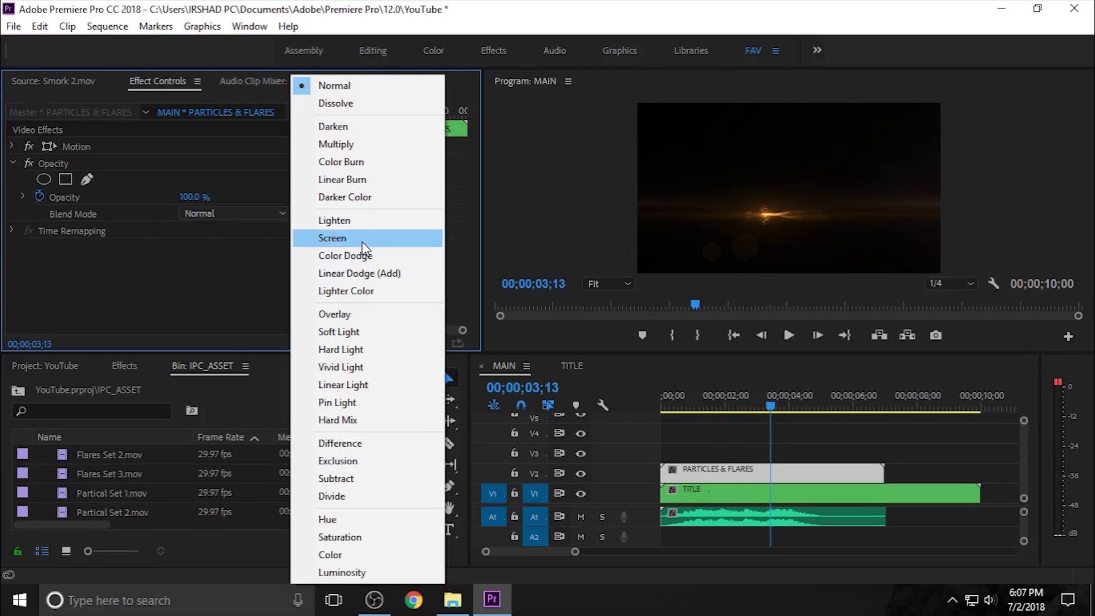
{"action": "left_click", "coordinate": [363, 244]}
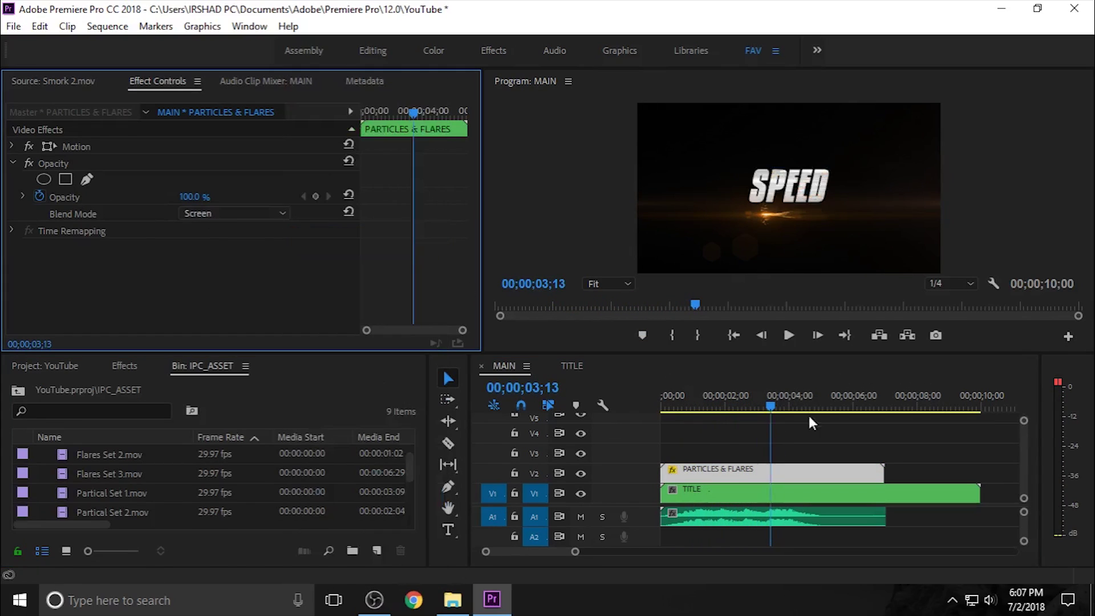
- Scrub and play the sequence from the start to review the nested overlays over SPEED, leaving no clip selected
{"action": "left_click_drag", "start_coordinate": [774, 404], "coordinate": [732, 410]}
{"action": "left_click_drag", "start_coordinate": [669, 423], "coordinate": [741, 422]}
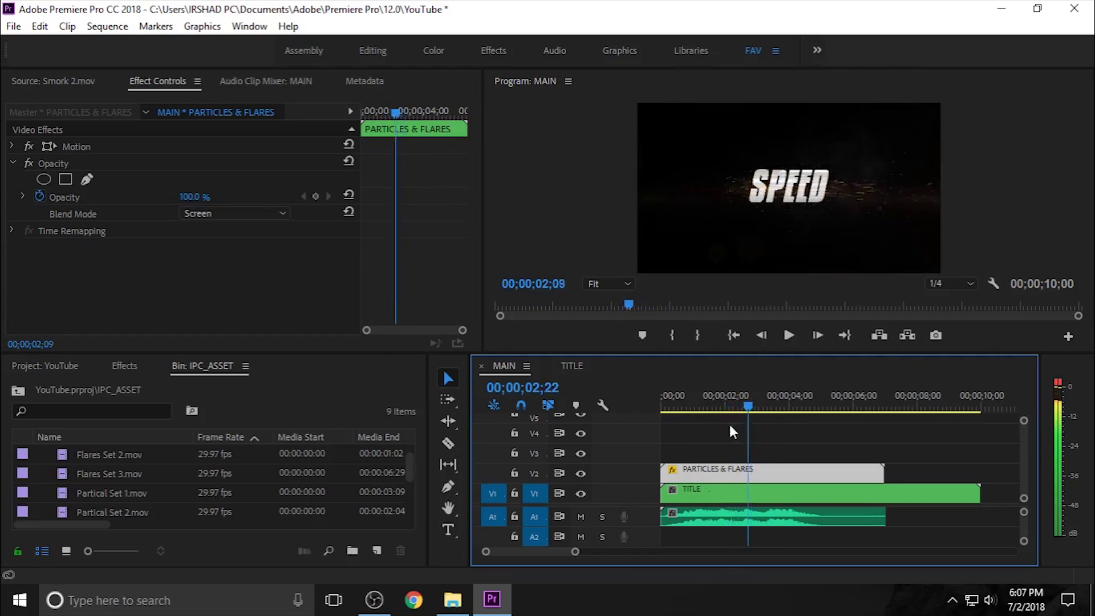
{"action": "key", "text": "Home"}
{"action": "key", "text": "space"}
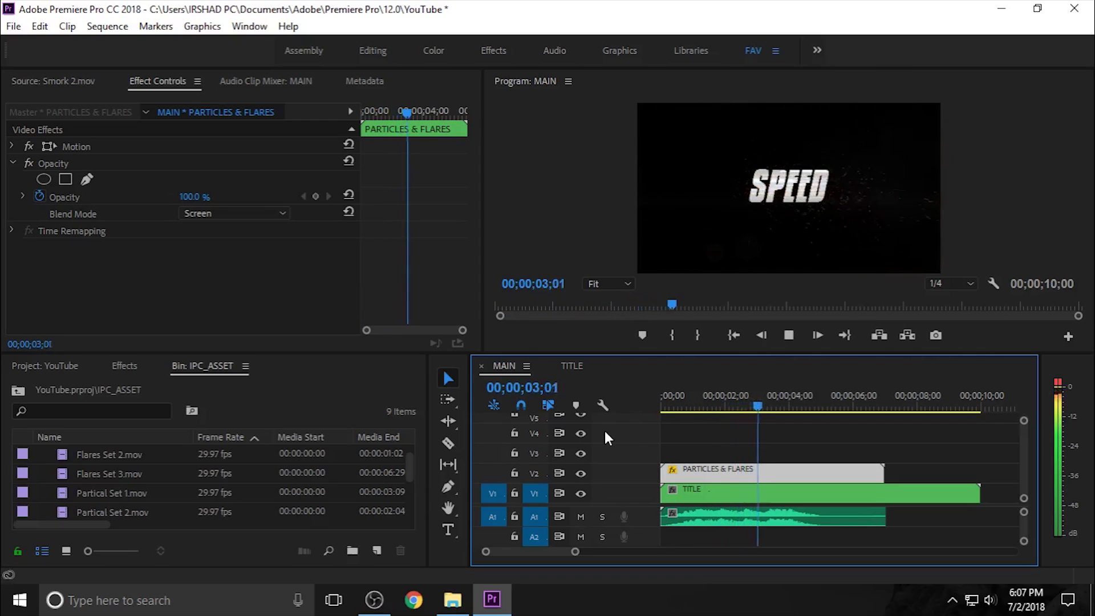
{"action": "key", "text": "space"}
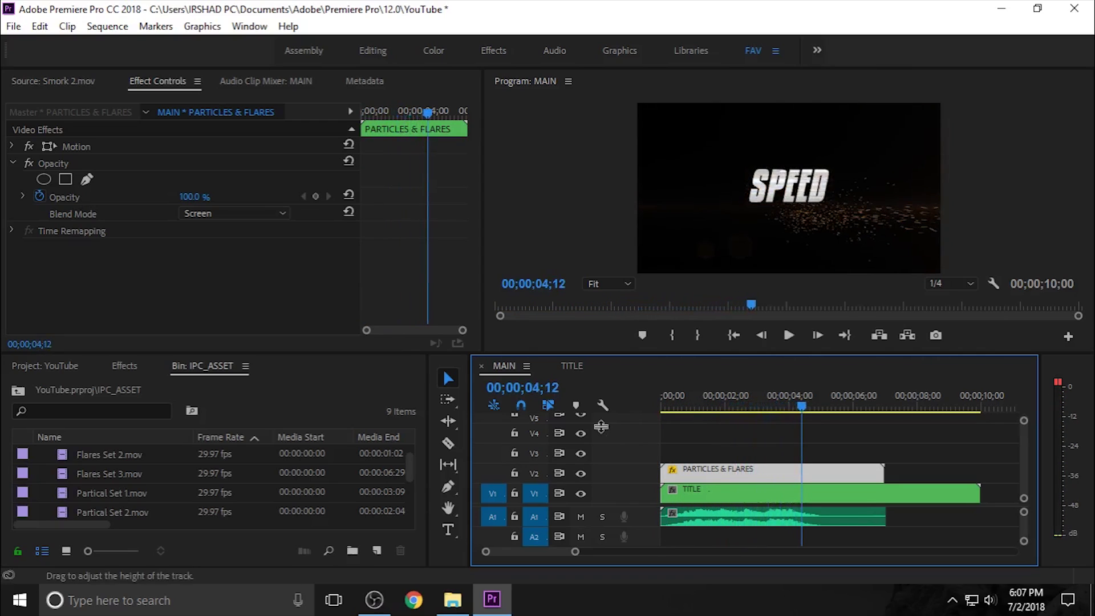
{"action": "left_click_drag", "start_coordinate": [697, 406], "coordinate": [780, 438]}
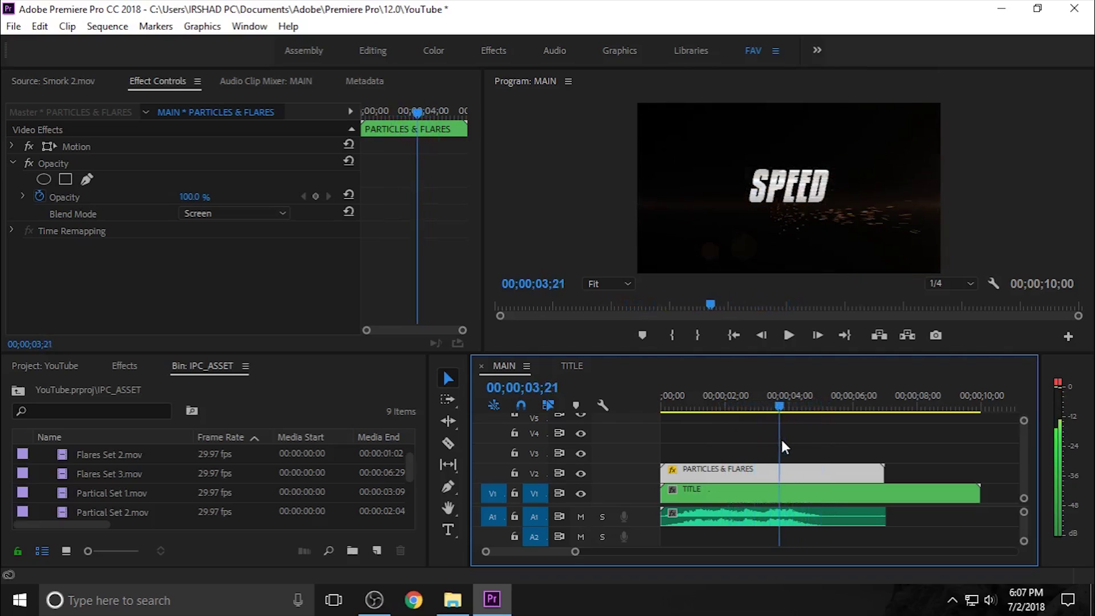
{"action": "left_click", "coordinate": [768, 448]}
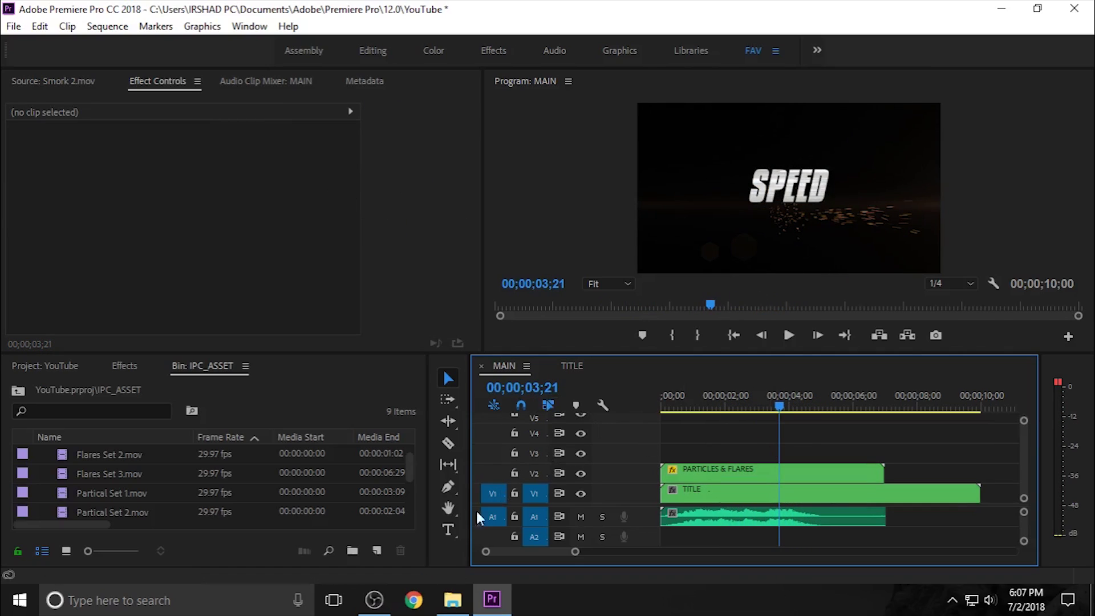
- Add a text graphic under SPEED at 00;00;04;02 reading "A FILM BY" followed by the filmmaker's name
{"action": "left_click", "coordinate": [449, 529]}
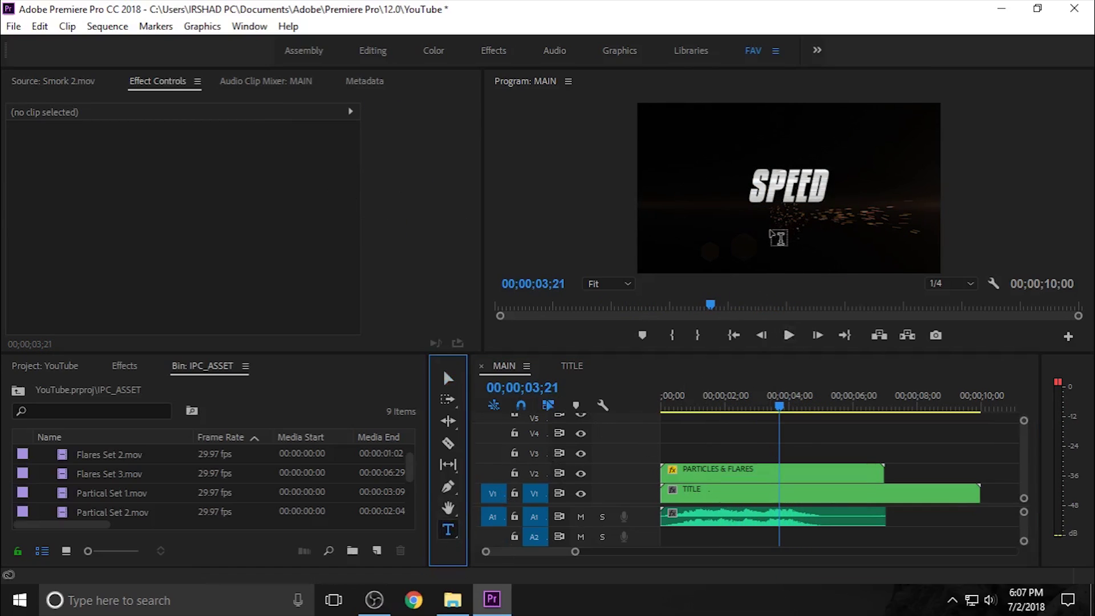
{"action": "left_click_drag", "start_coordinate": [781, 409], "coordinate": [792, 407]}
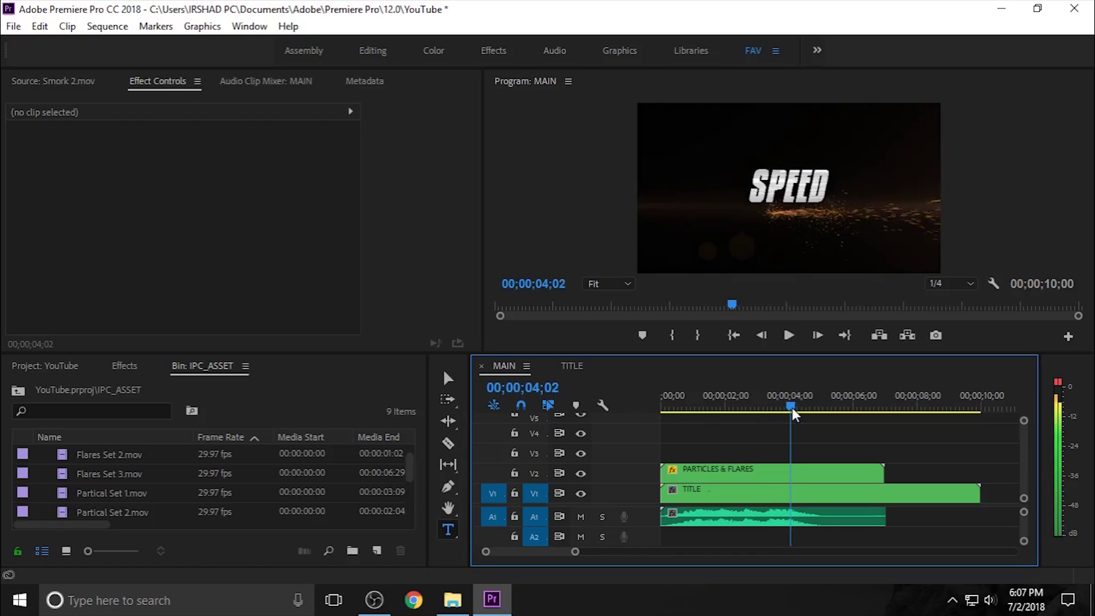
{"action": "left_click", "coordinate": [759, 230]}
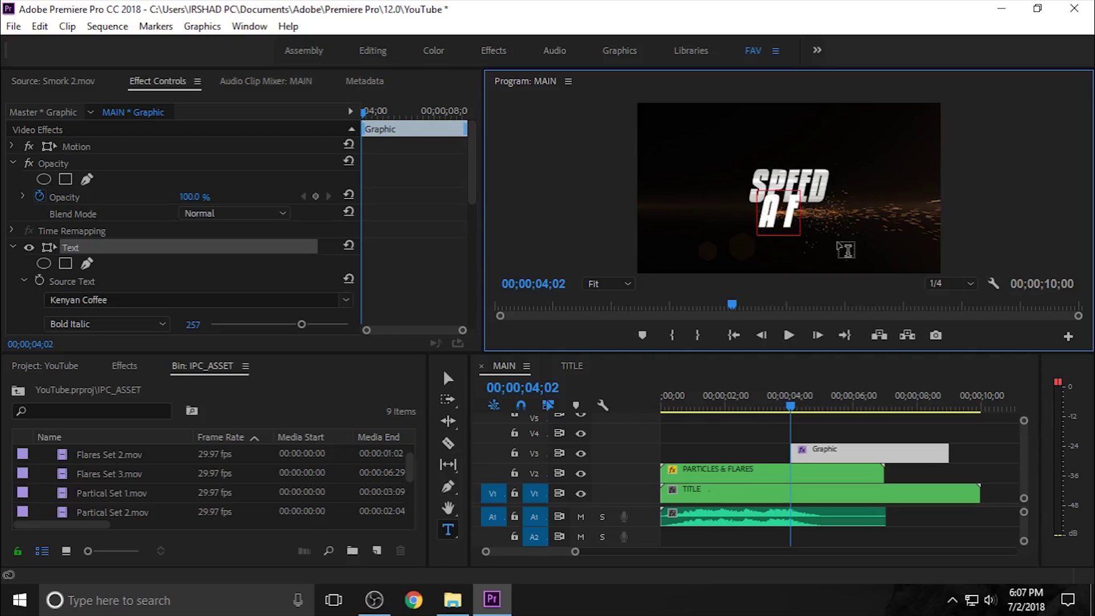
{"action": "type", "text": "A FIL"}
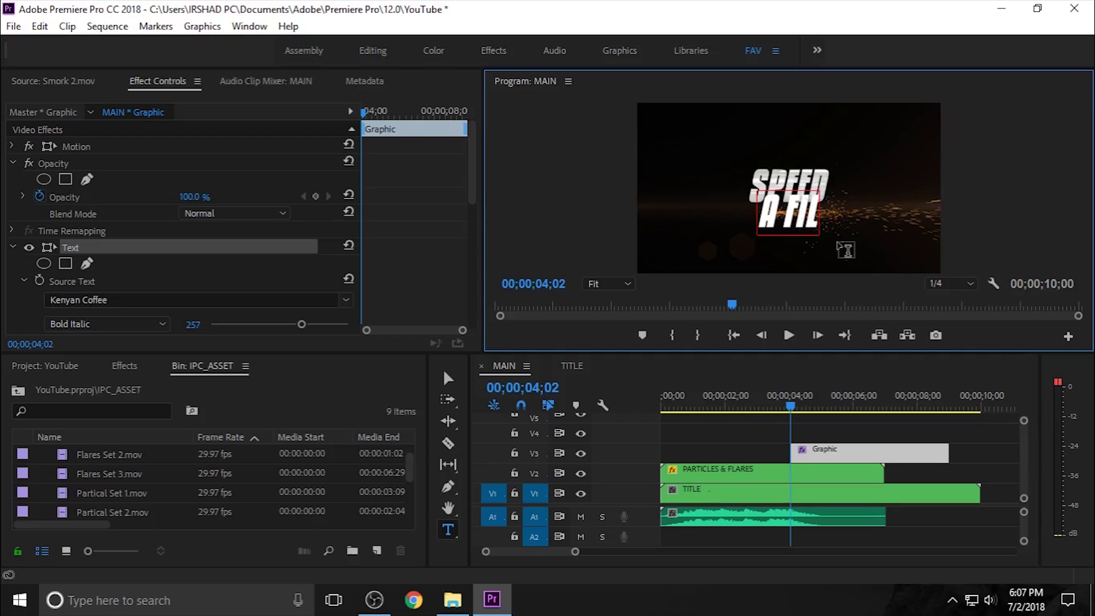
{"action": "type", "text": "M BY IRSHAD"}
- Set the credit text to Regular style, size 40 and tracking 200, and place it beneath SPEED at about 821, 715
{"action": "left_click", "coordinate": [449, 378]}
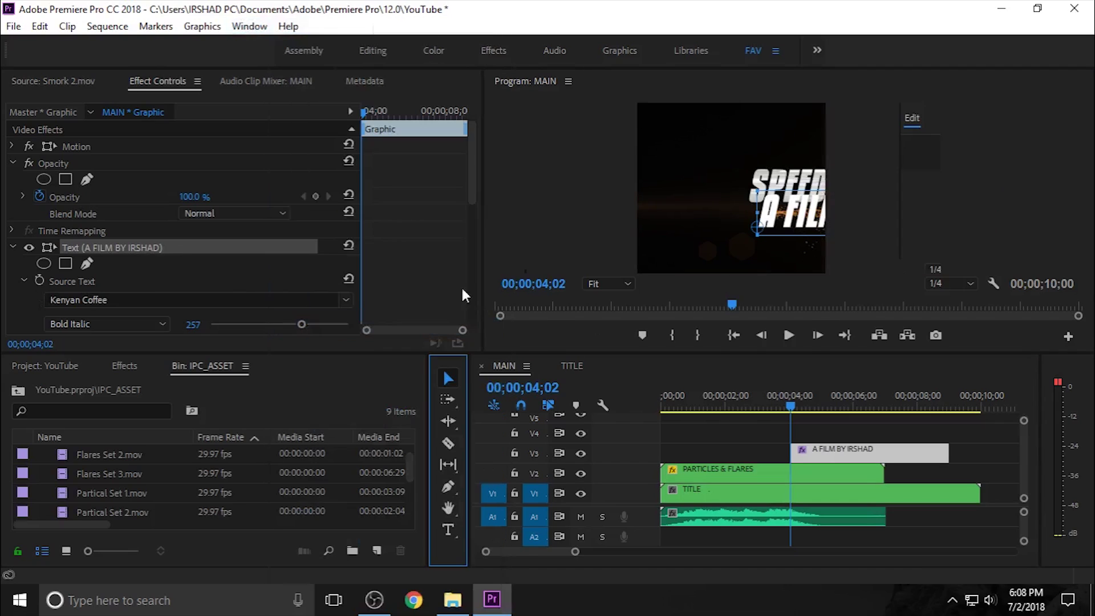
{"action": "left_click", "coordinate": [896, 494]}
{"action": "left_click", "coordinate": [889, 513]}
{"action": "left_click_drag", "start_coordinate": [960, 495], "coordinate": [1005, 495]}
{"action": "left_click_drag", "start_coordinate": [872, 542], "coordinate": [929, 543]}
{"action": "left_click_drag", "start_coordinate": [1005, 495], "coordinate": [997, 494]}
{"action": "left_click_drag", "start_coordinate": [687, 225], "coordinate": [698, 214]}
{"action": "left_click_drag", "start_coordinate": [968, 495], "coordinate": [956, 495]}
{"action": "left_click", "coordinate": [884, 542]}
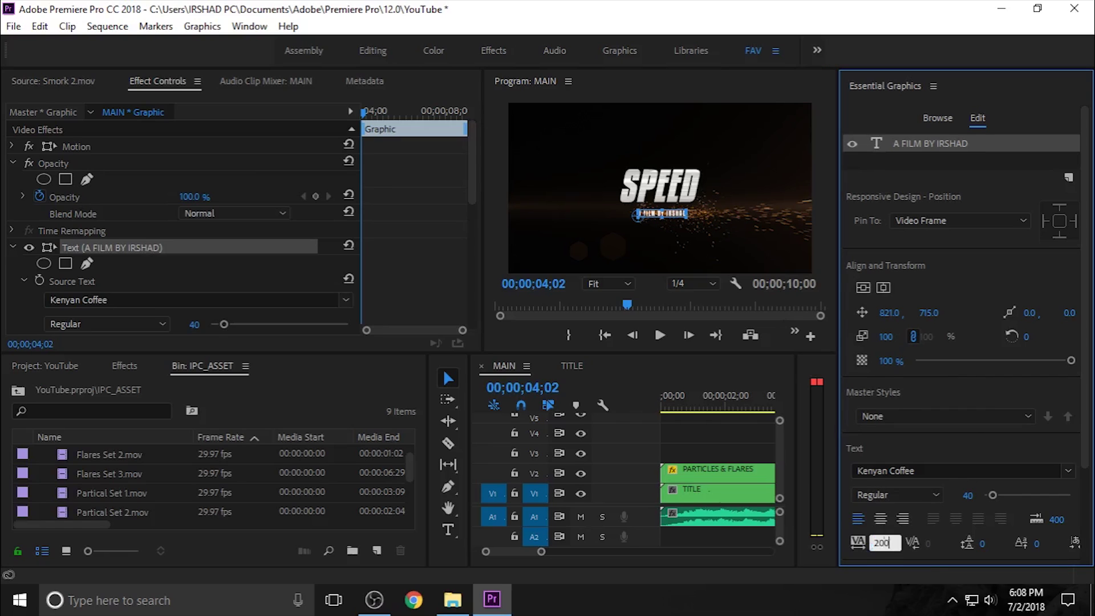
- Inspect the credit text at 75% preview magnification and close the graphic-editing controls
{"action": "left_click", "coordinate": [609, 284]}
{"action": "left_click", "coordinate": [604, 317]}
{"action": "left_click", "coordinate": [609, 284]}
{"action": "left_click", "coordinate": [605, 374]}
{"action": "scroll", "coordinate": [816, 218], "scroll_direction": "down", "scroll_amount": 1}
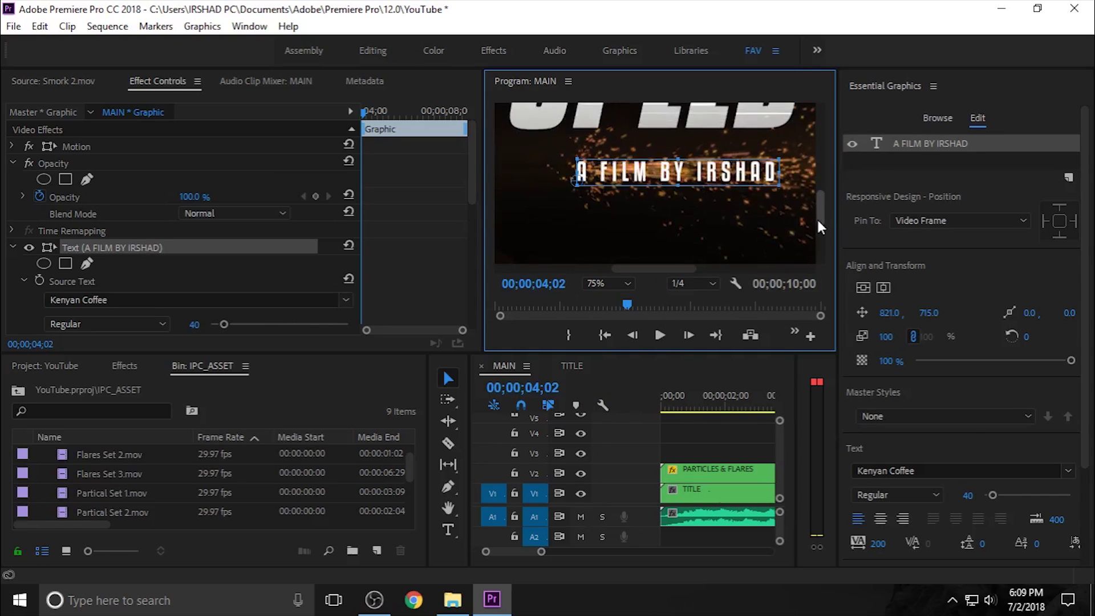
{"action": "left_click", "coordinate": [933, 85]}
{"action": "left_click", "coordinate": [958, 98]}
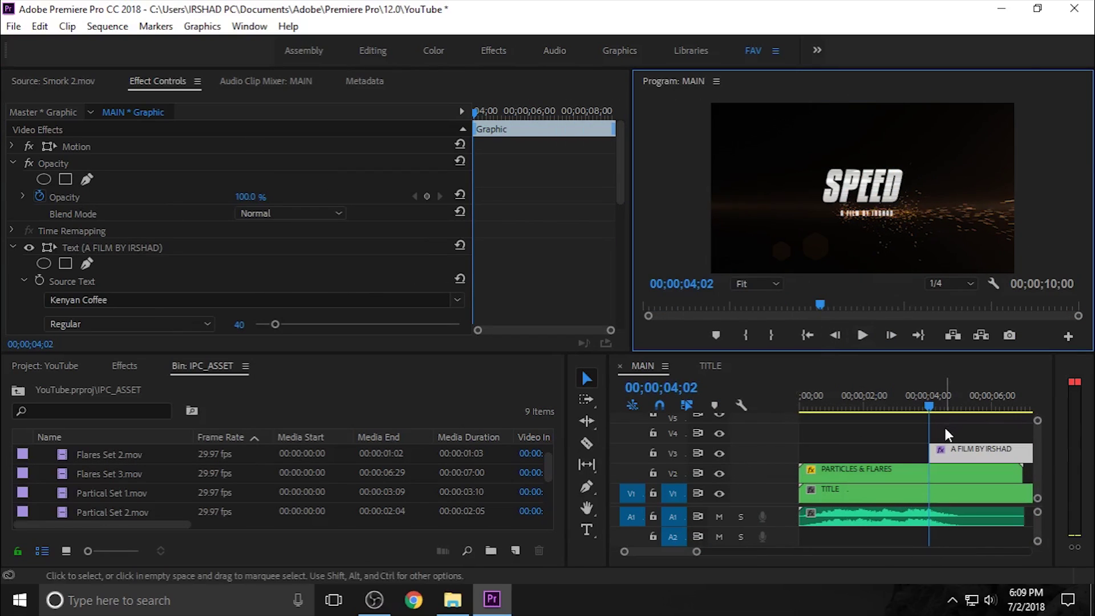
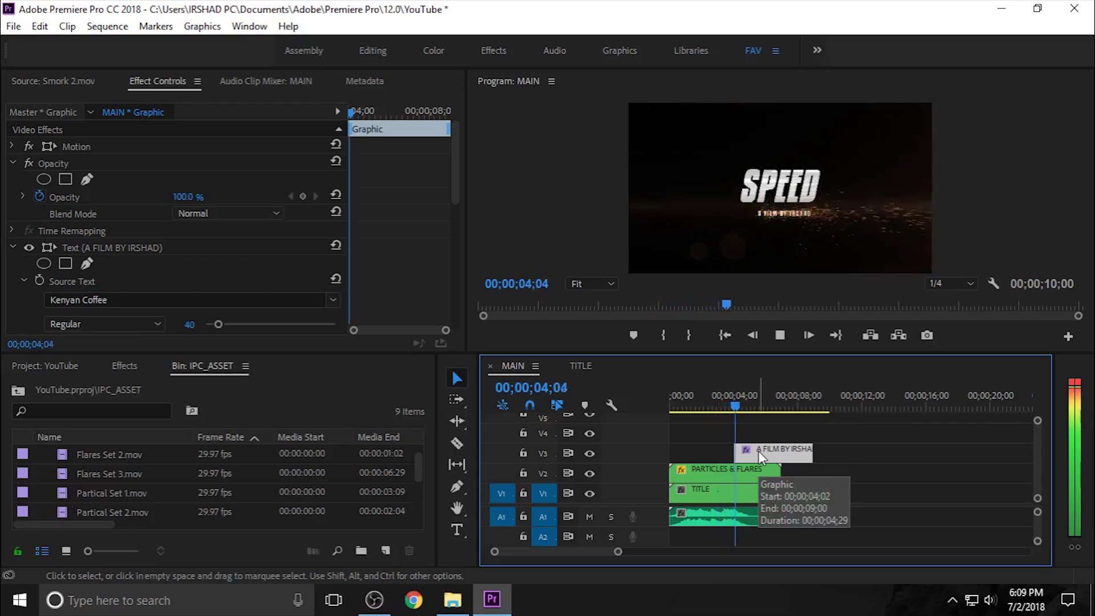
- Scrub the sequence to 00;00;04;21 within the credit text clip
{"action": "left_click", "coordinate": [738, 404]}
{"action": "left_click_drag", "start_coordinate": [738, 405], "coordinate": [747, 409]}
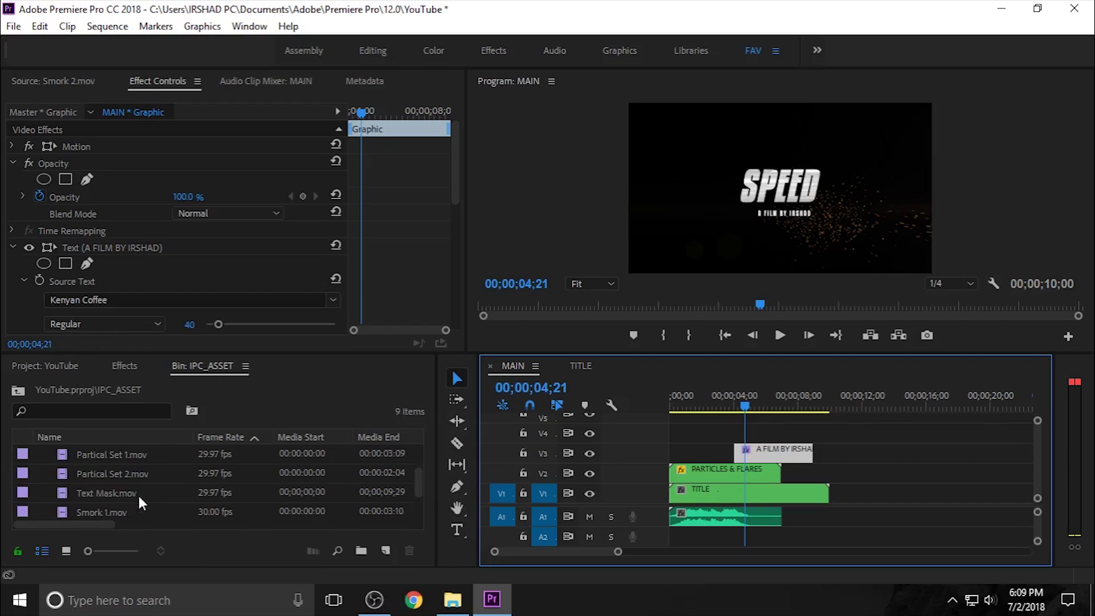
- Place Text Mask.mov on V4 above the start of the credit clip and trim its end much shorter
{"action": "left_click_drag", "start_coordinate": [117, 474], "coordinate": [739, 430]}
{"action": "left_click_drag", "start_coordinate": [893, 433], "coordinate": [777, 447]}
{"action": "mouse_move", "coordinate": [744, 404]}
{"action": "left_mouse_down"}
{"action": "mouse_move", "coordinate": [757, 405]}
{"action": "mouse_move", "coordinate": [745, 434]}
{"action": "mouse_move", "coordinate": [762, 437]}
{"action": "mouse_move", "coordinate": [752, 442]}
{"action": "mouse_move", "coordinate": [742, 403]}
{"action": "left_mouse_up"}
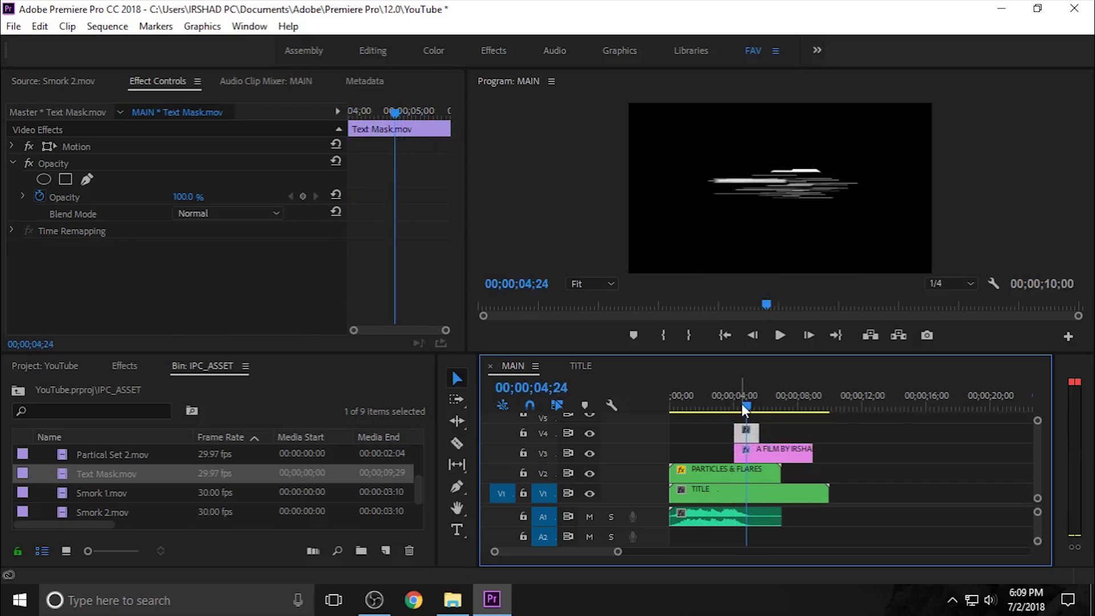
- Scale the Text Mask clip to about 49% and position it over the credit text beneath SPEED
{"action": "left_click", "coordinate": [788, 205]}
{"action": "left_click_drag", "start_coordinate": [896, 133], "coordinate": [856, 146]}
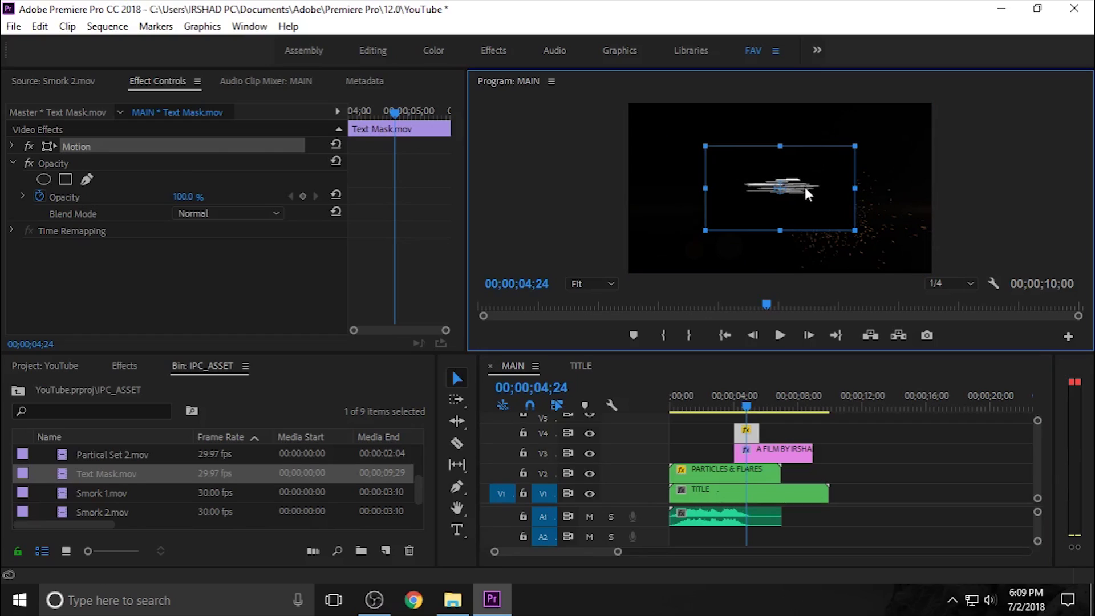
{"action": "left_click_drag", "start_coordinate": [807, 200], "coordinate": [818, 271]}
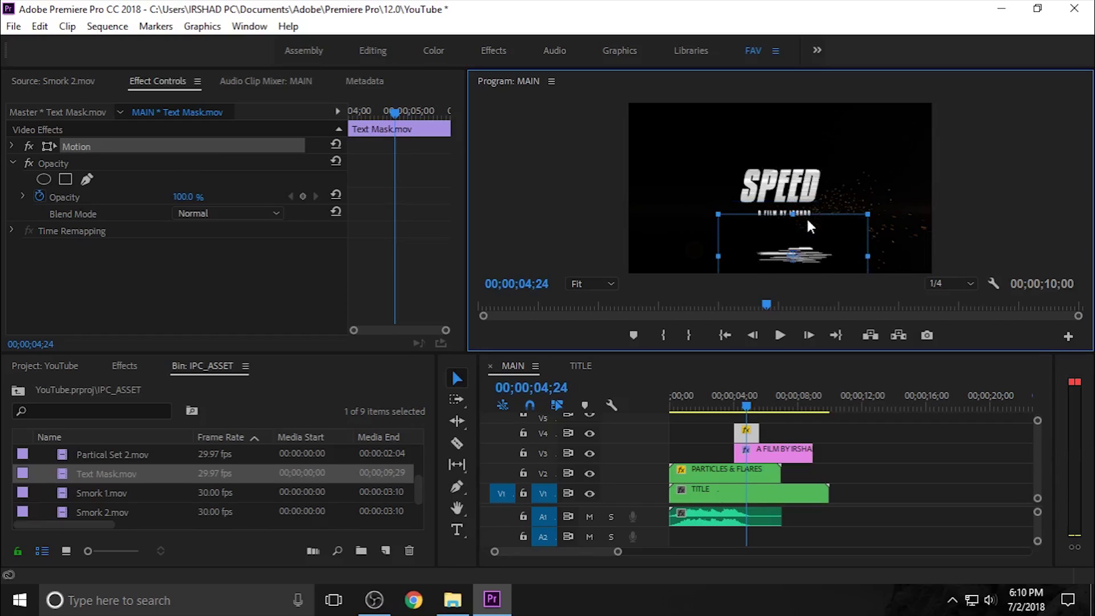
{"action": "key", "text": "ctrl+z"}
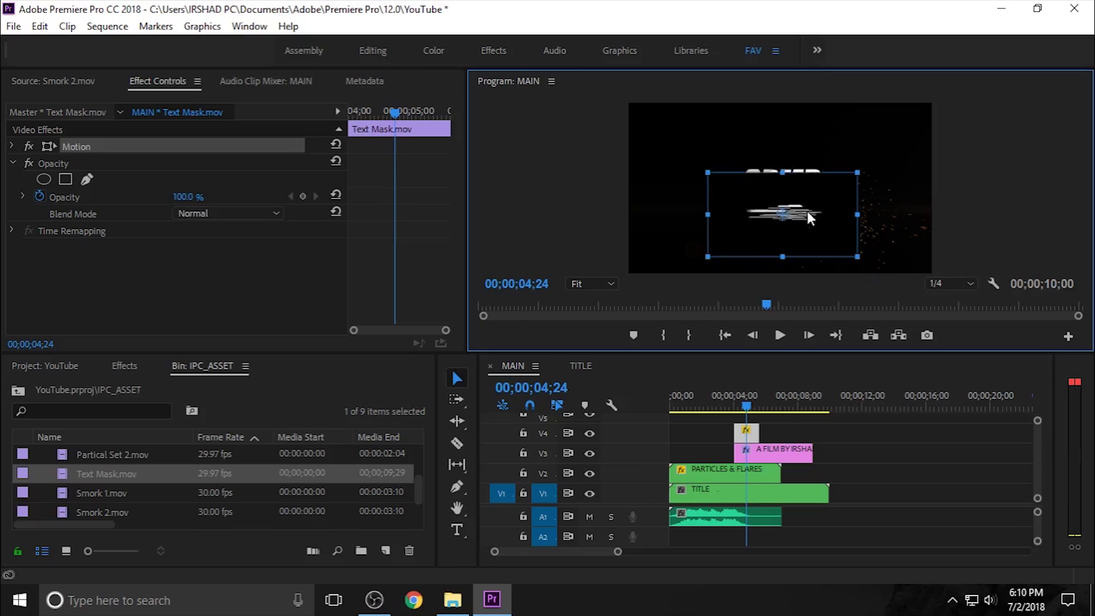
{"action": "key", "text": "ctrl+z"}
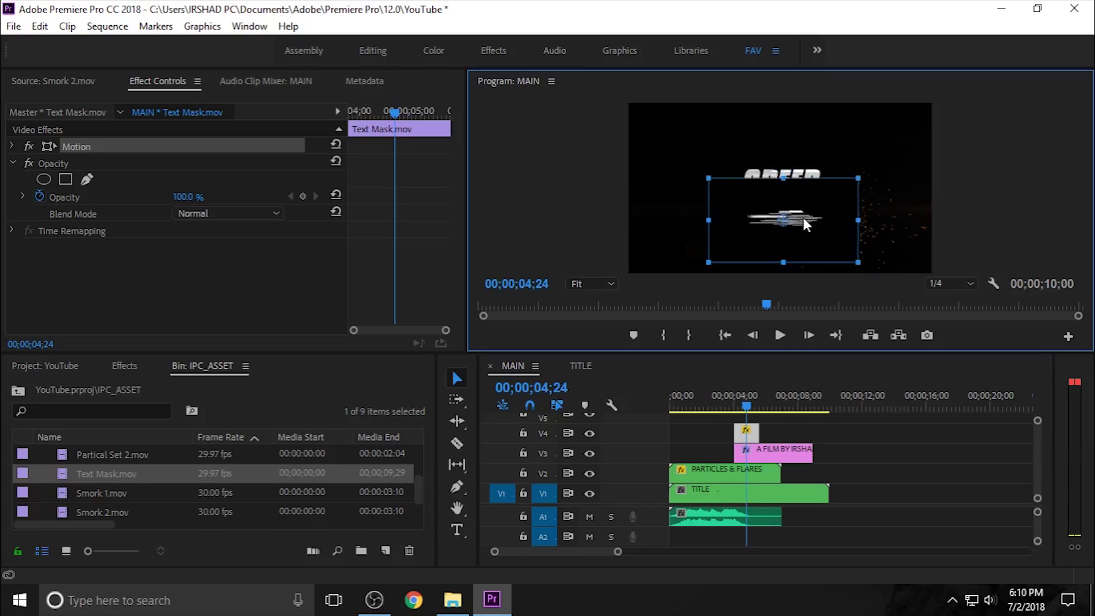
- Move the credit and Text Mask clips earlier to start at about 00;00;03;12
{"action": "mouse_move", "coordinate": [736, 451]}
{"action": "left_mouse_down"}
{"action": "mouse_move", "coordinate": [724, 451]}
{"action": "mouse_move", "coordinate": [730, 433]}
{"action": "left_mouse_up"}
{"action": "left_click", "coordinate": [729, 408]}
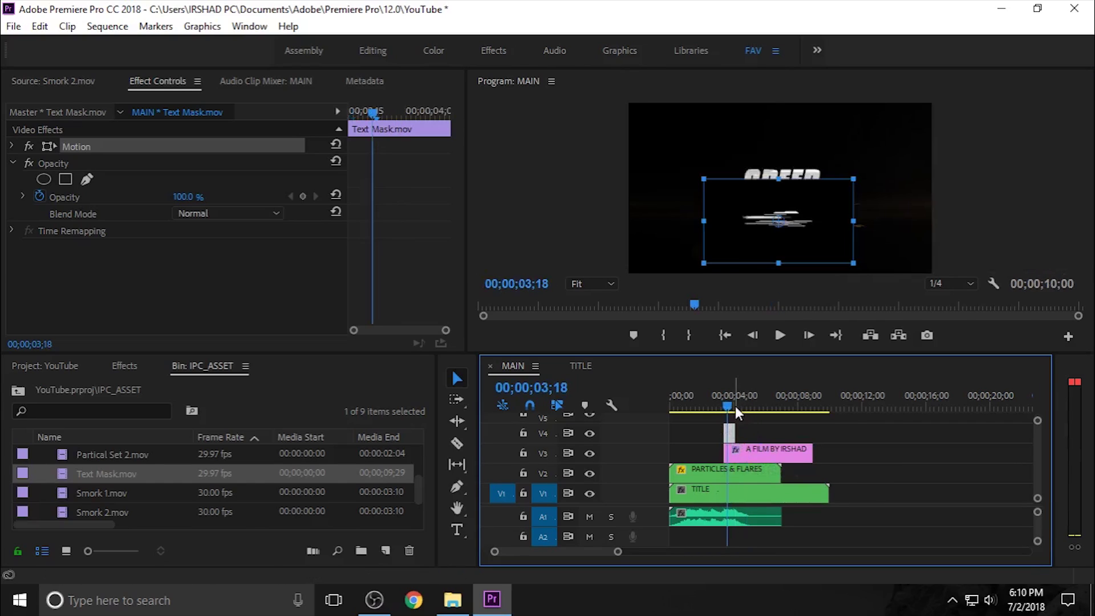
- Apply Track Matte Key to the credit clip with Video 4 as the matte, composited using Matte Luma
{"action": "left_click", "coordinate": [756, 445]}
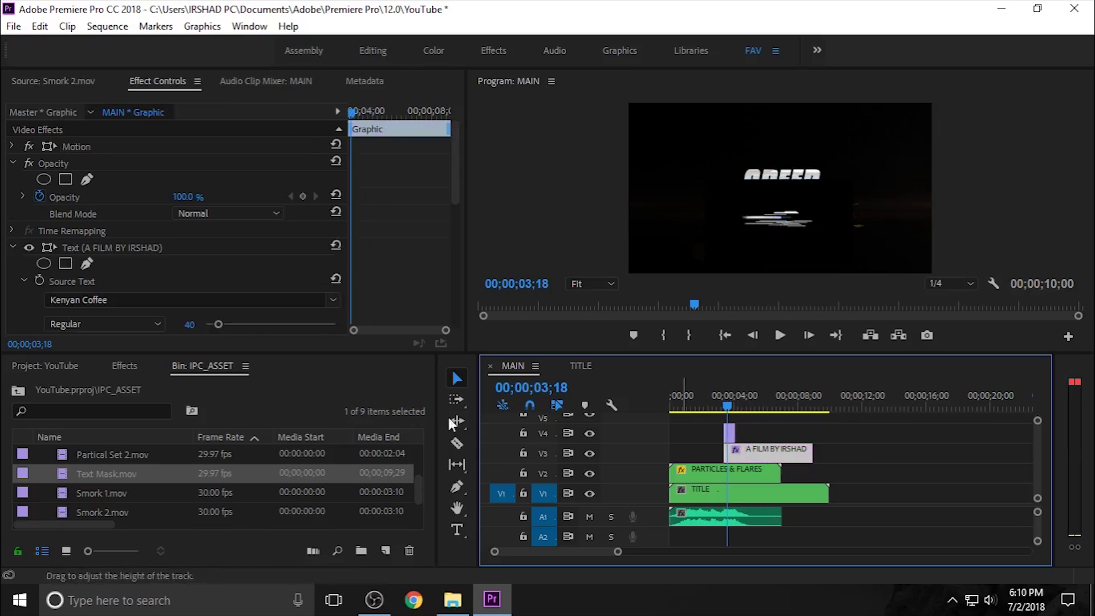
{"action": "left_click", "coordinate": [123, 365]}
{"action": "left_click_drag", "start_coordinate": [122, 505], "coordinate": [773, 456]}
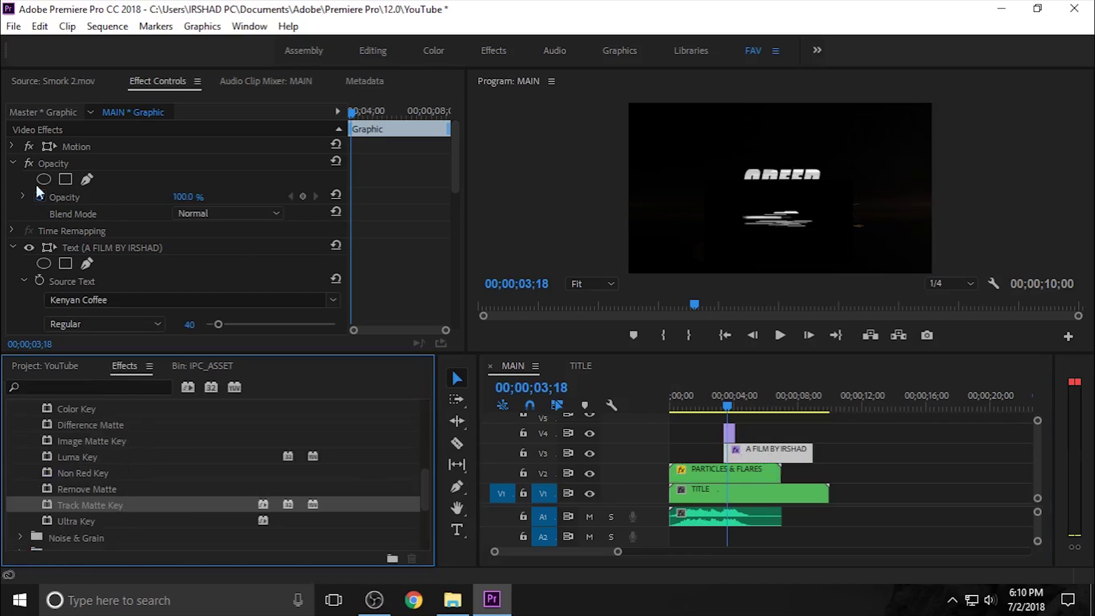
{"action": "left_click", "coordinate": [12, 163]}
{"action": "left_click", "coordinate": [12, 197]}
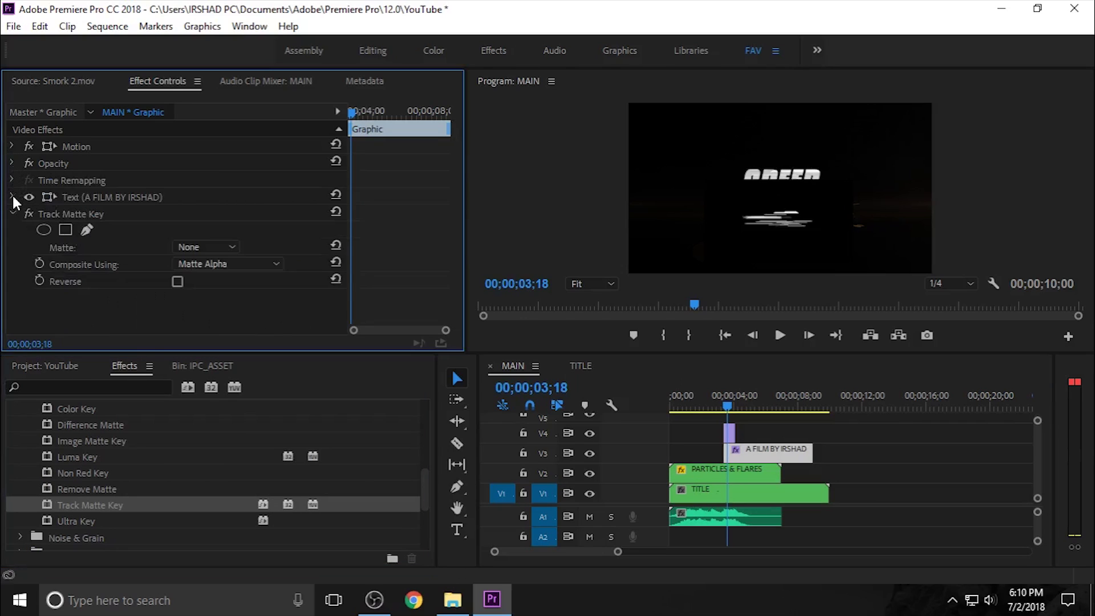
{"action": "left_click", "coordinate": [217, 260]}
{"action": "left_click", "coordinate": [256, 302]}
{"action": "left_click", "coordinate": [197, 248]}
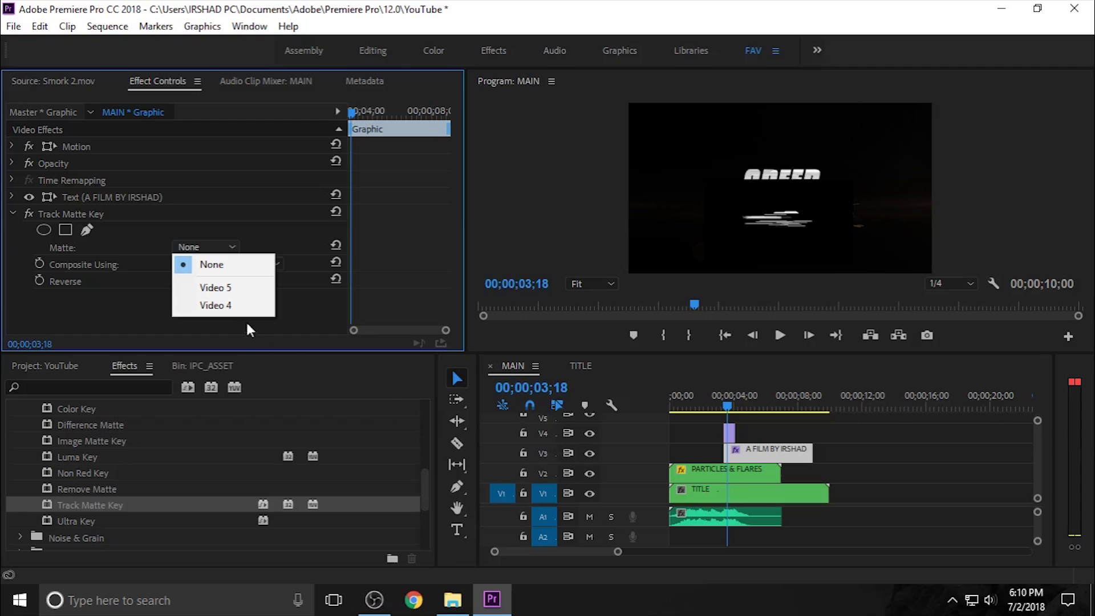
{"action": "left_click", "coordinate": [241, 303]}
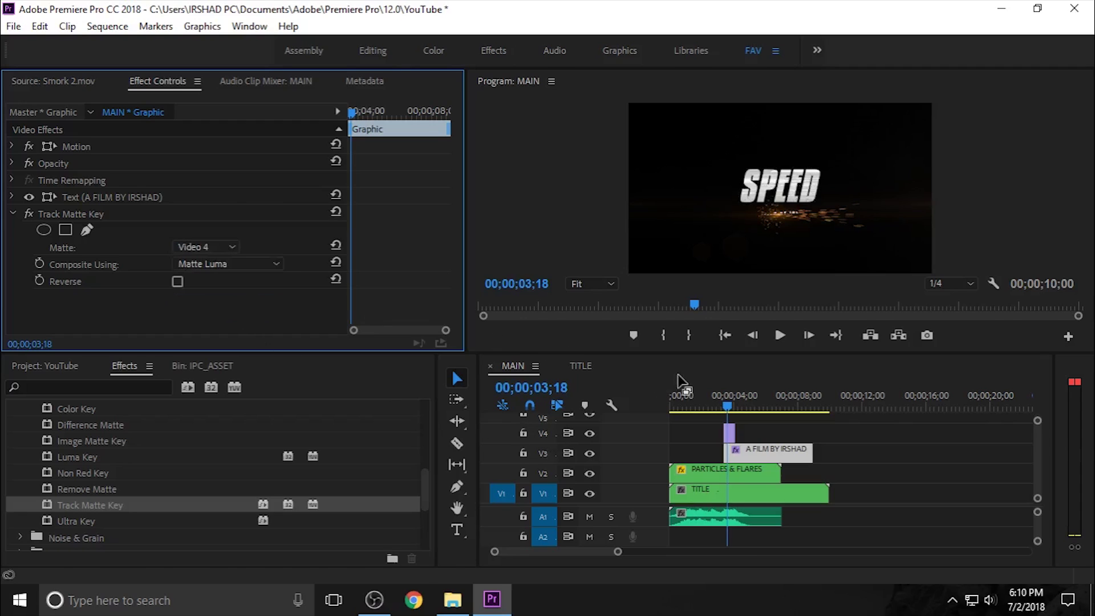
{"action": "key", "text": "space"}
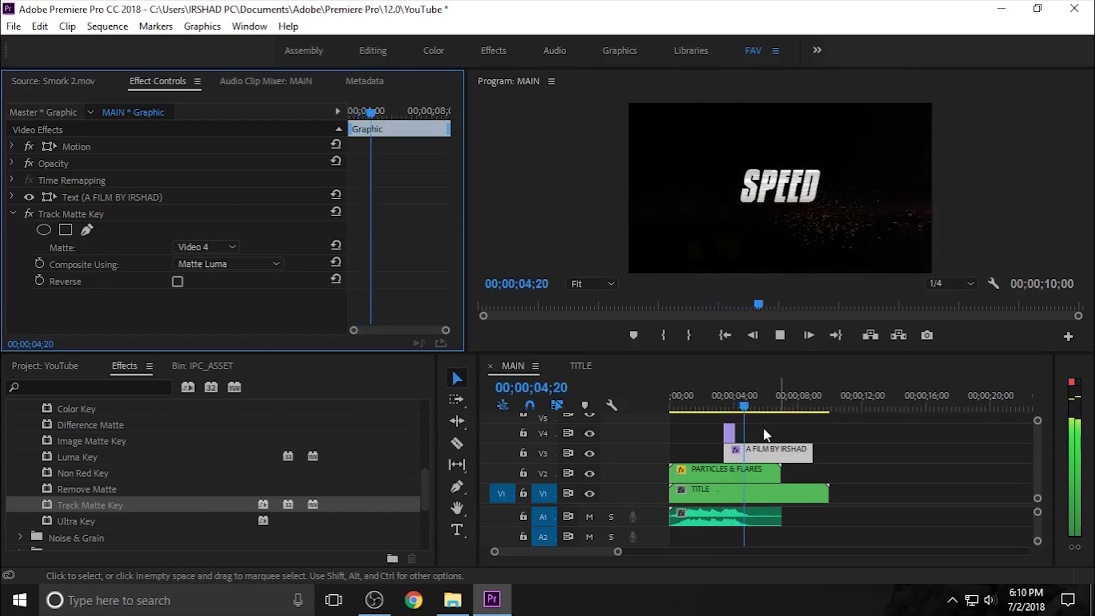
- Start the credit and Text Mask clips at 00;00;03;11 and extend the Text Mask clip to about 00;00;05;20
{"action": "left_click_drag", "start_coordinate": [738, 402], "coordinate": [722, 422]}
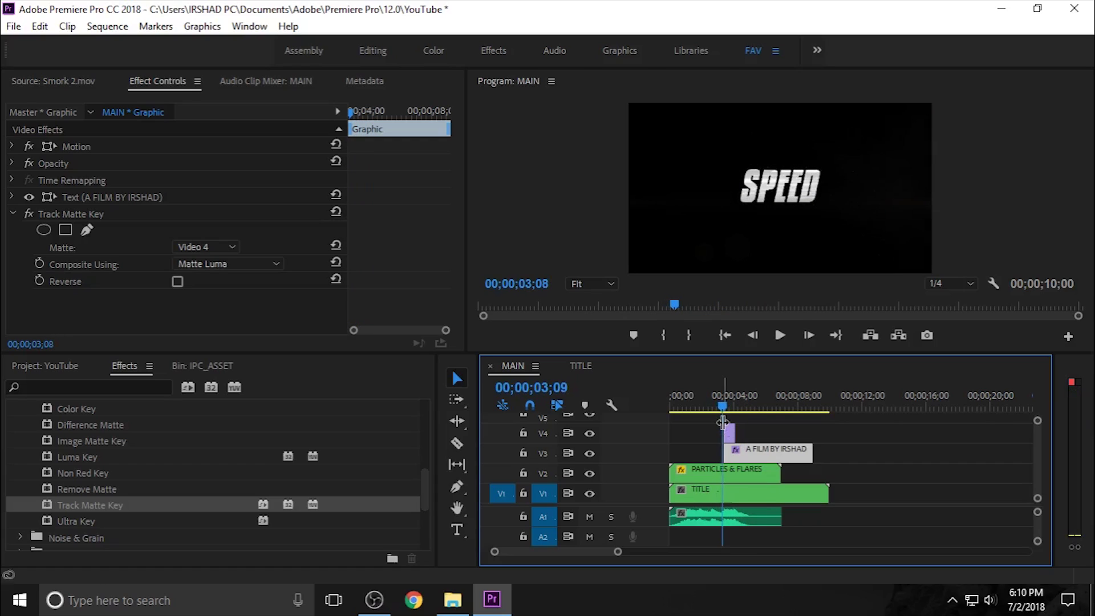
{"action": "key", "text": "Right"}
{"action": "left_click", "coordinate": [722, 422]}
{"action": "key", "text": "equal"}
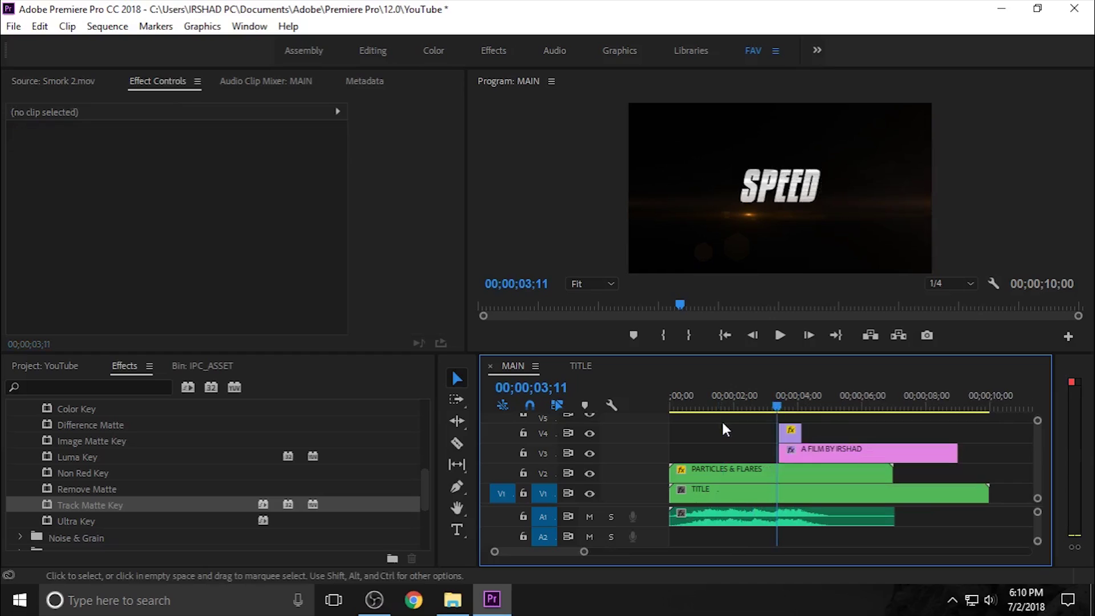
{"action": "key", "text": "equal"}
{"action": "key", "text": "equal"}
{"action": "mouse_move", "coordinate": [974, 427]}
{"action": "left_mouse_down"}
{"action": "mouse_move", "coordinate": [909, 451]}
{"action": "mouse_move", "coordinate": [993, 434]}
{"action": "left_mouse_up"}
{"action": "left_click", "coordinate": [953, 427]}
{"action": "key", "text": "minus"}
{"action": "key", "text": "minus"}
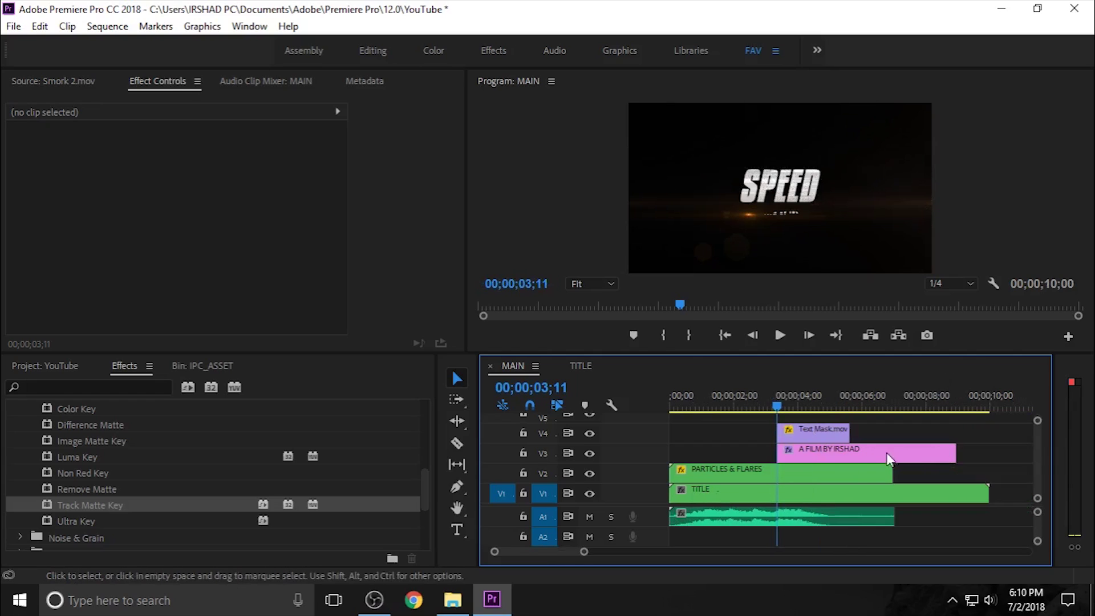
- Play and scrub the credit reveal to 00;00;04;12, examining how the Text Mask clip uncovers the text
{"action": "key", "text": "space"}
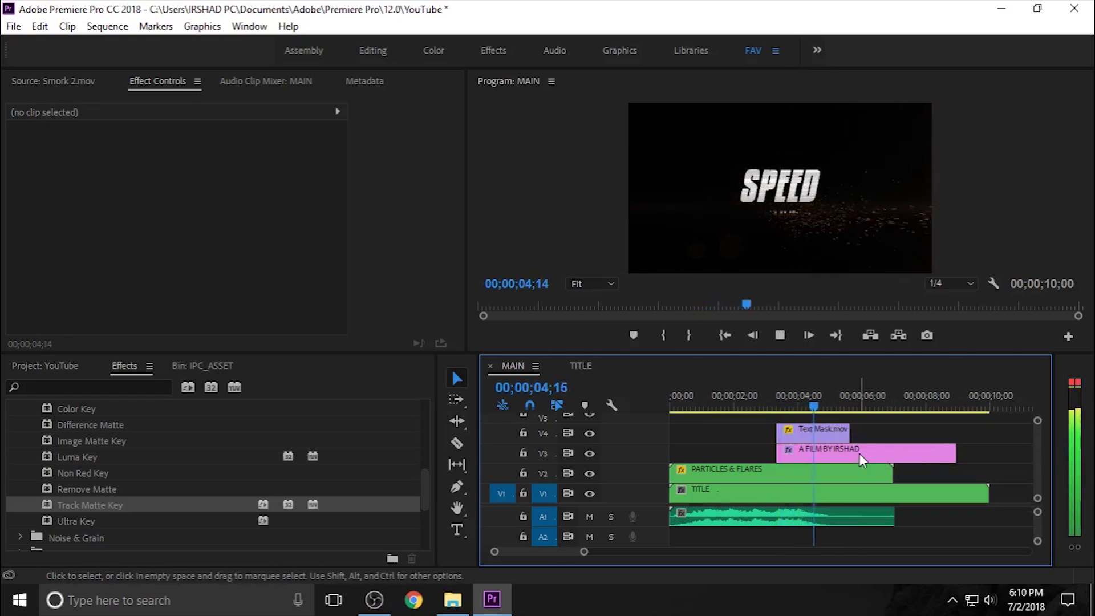
{"action": "key", "text": "space"}
{"action": "left_click", "coordinate": [790, 409]}
{"action": "left_click_drag", "start_coordinate": [792, 409], "coordinate": [812, 417]}
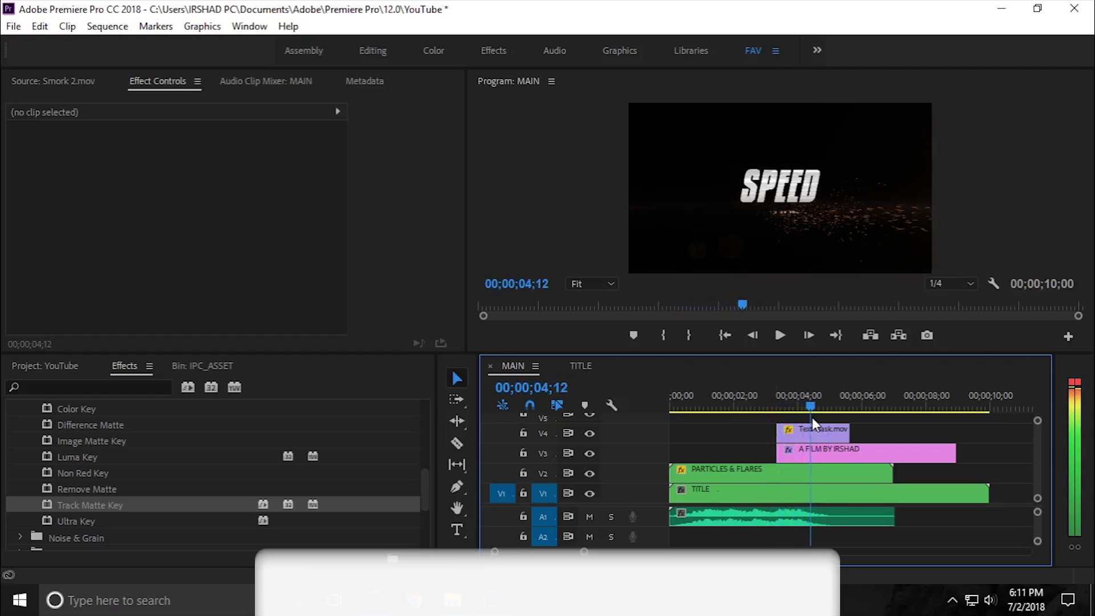
{"action": "left_click", "coordinate": [816, 433]}
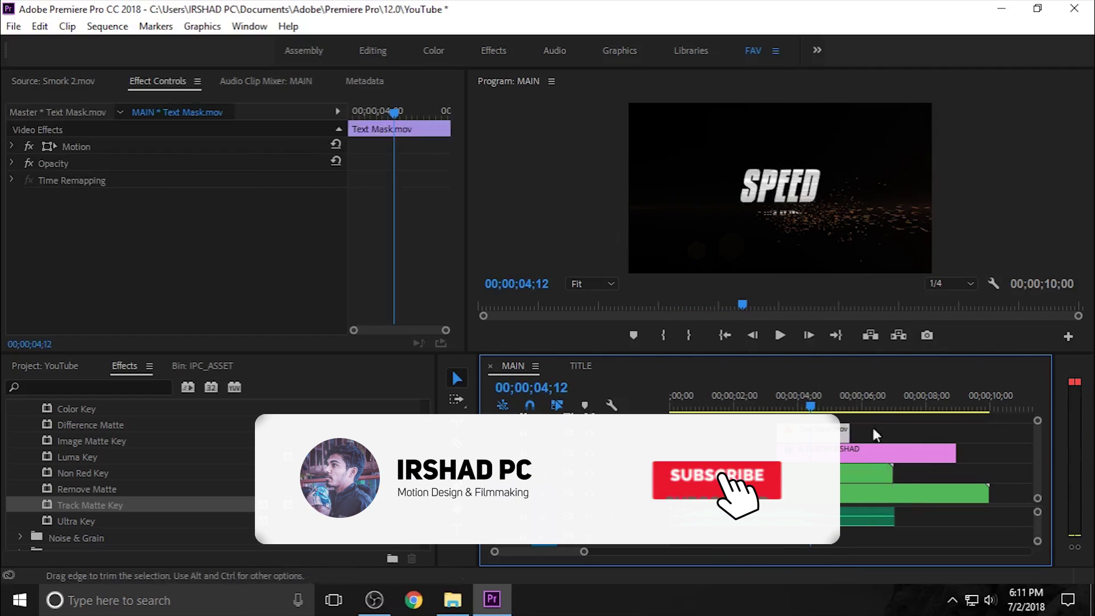
- Create a white color matte in the project with the default video settings and name
{"action": "left_click", "coordinate": [72, 370]}
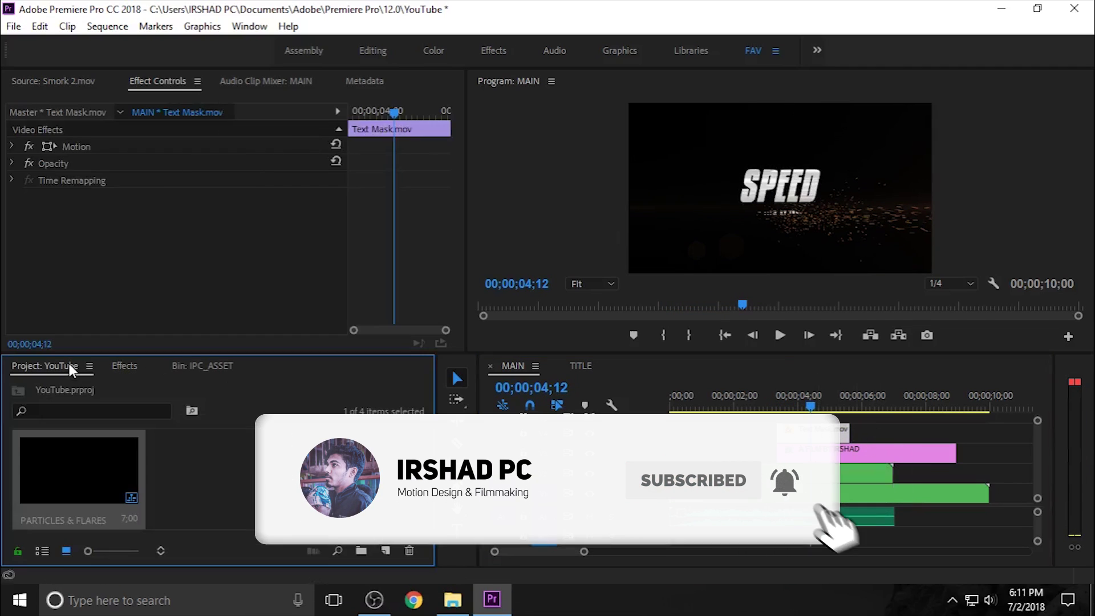
{"action": "left_click", "coordinate": [386, 551]}
{"action": "left_click", "coordinate": [447, 473]}
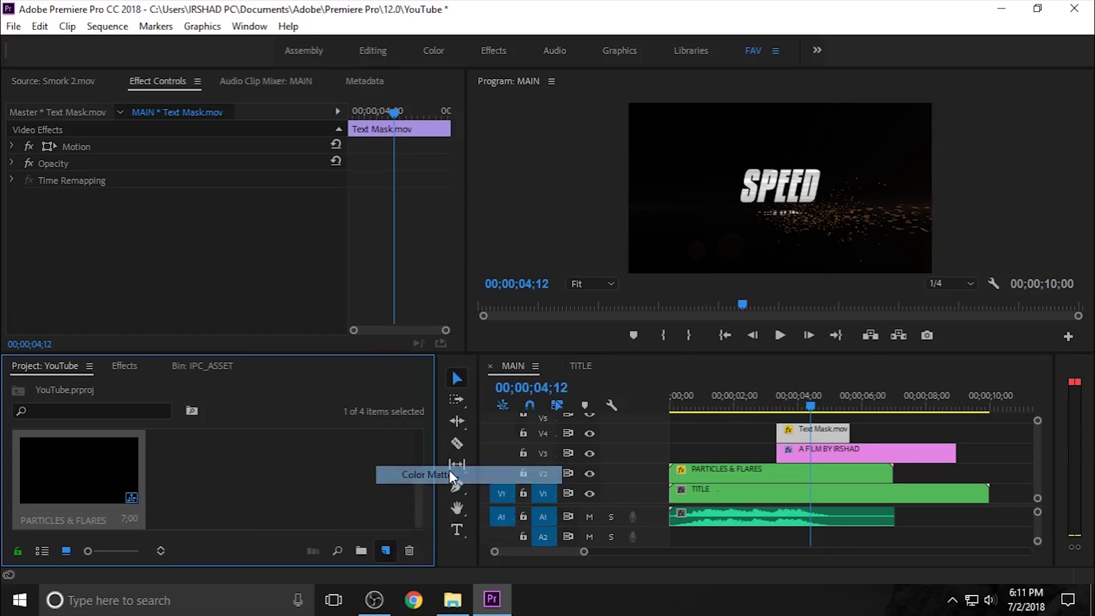
{"action": "left_click", "coordinate": [575, 356]}
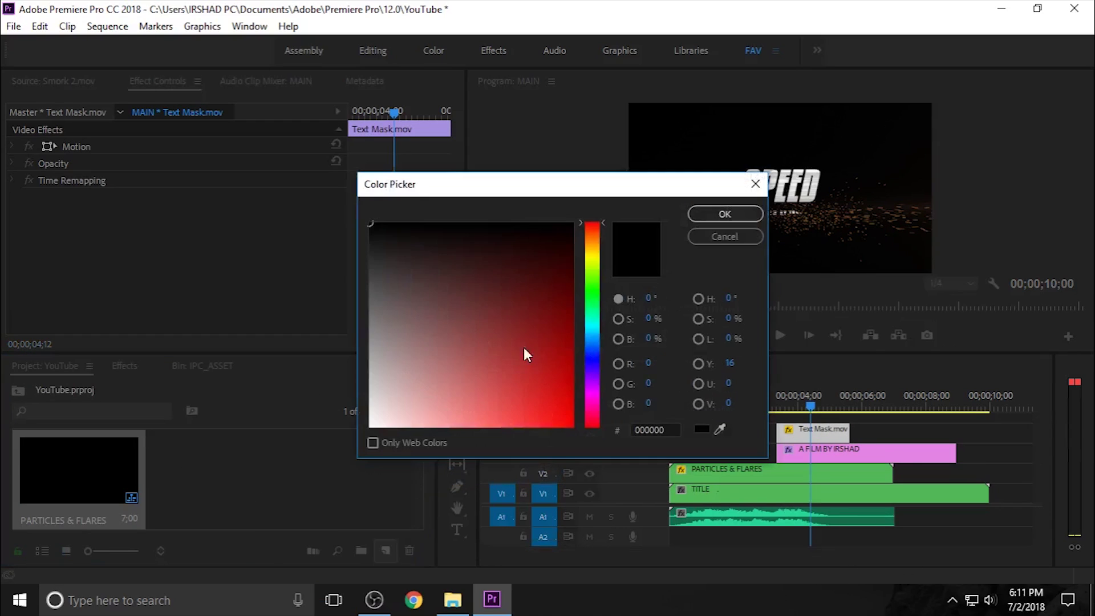
{"action": "left_click", "coordinate": [693, 218]}
{"action": "left_click", "coordinate": [534, 326]}
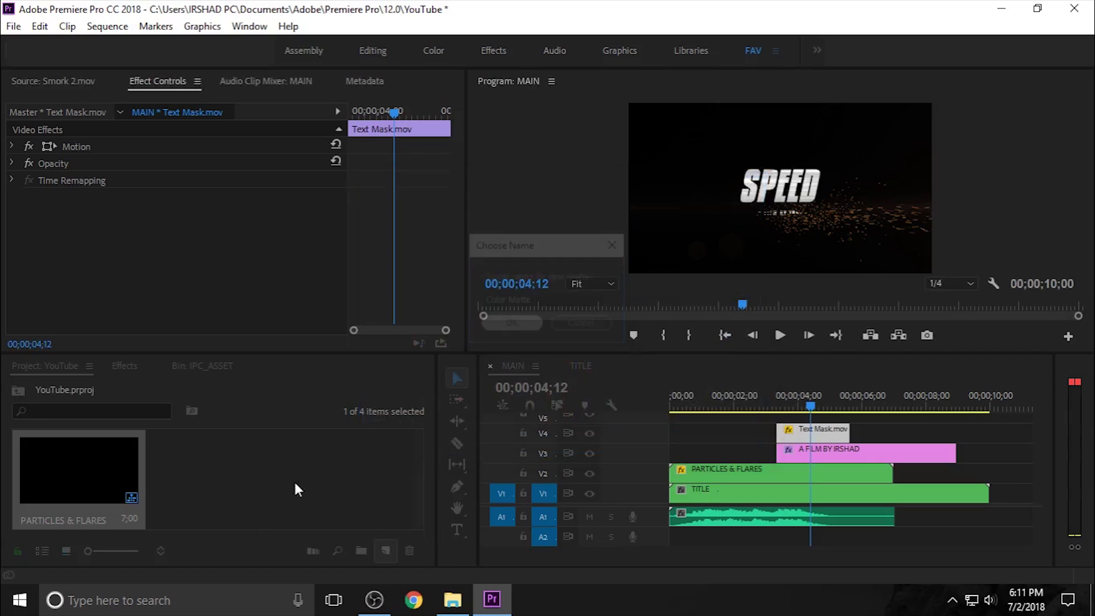
- Place the Color Matte on V4 directly after Text Mask and end both it and the credit with the TITLE clip
{"action": "left_click_drag", "start_coordinate": [245, 487], "coordinate": [860, 437]}
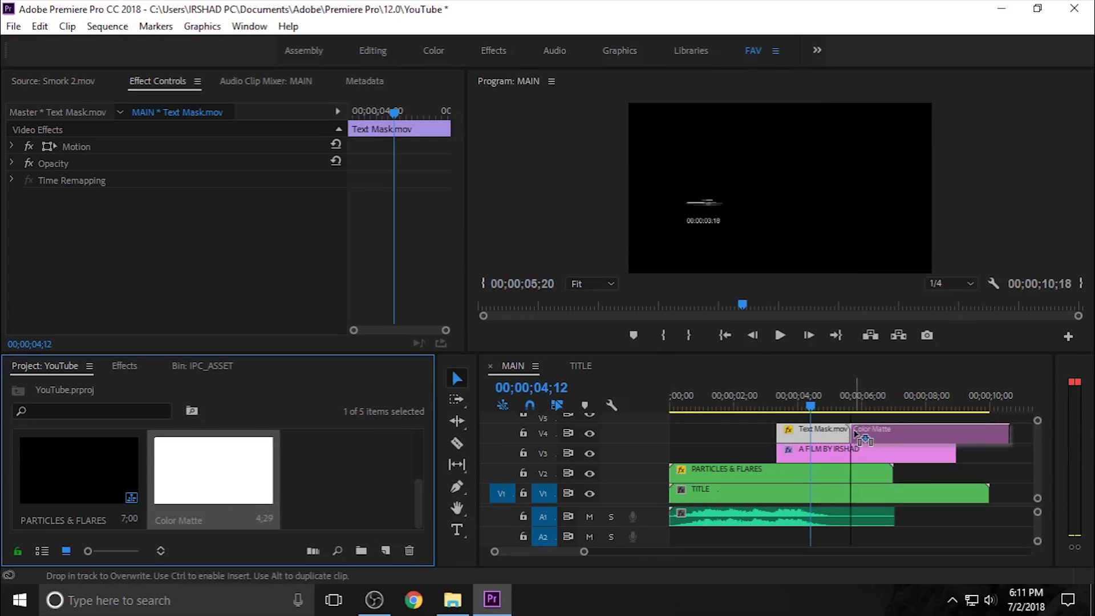
{"action": "left_click_drag", "start_coordinate": [1009, 436], "coordinate": [989, 451]}
{"action": "key", "text": "j"}
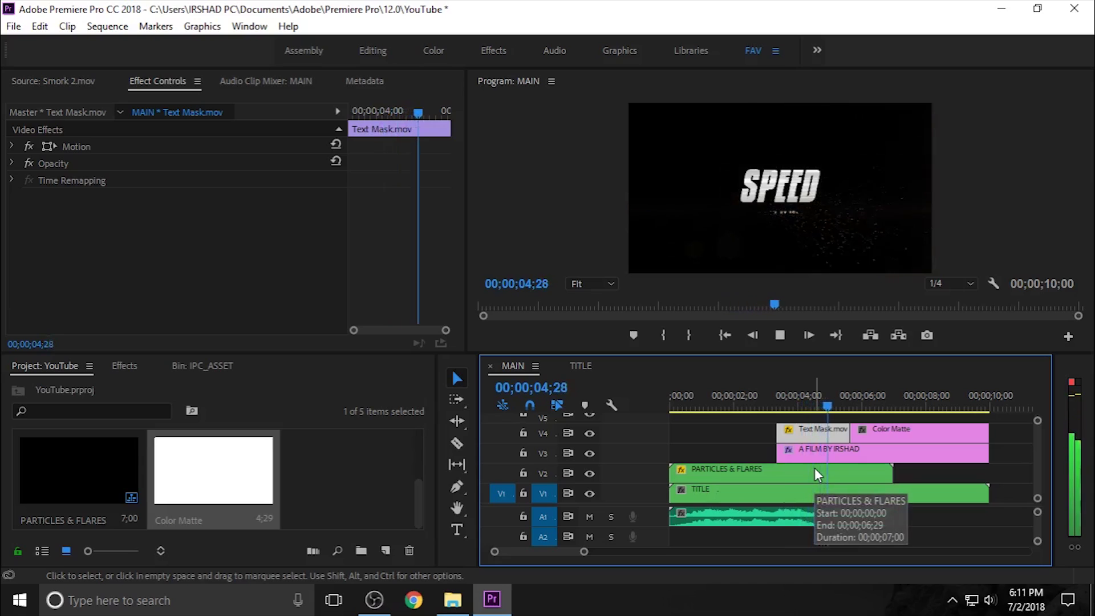
- Play the sequence from near its start to review the title and the credit reveal
{"action": "left_click_drag", "start_coordinate": [841, 397], "coordinate": [683, 415]}
{"action": "key", "text": "space"}
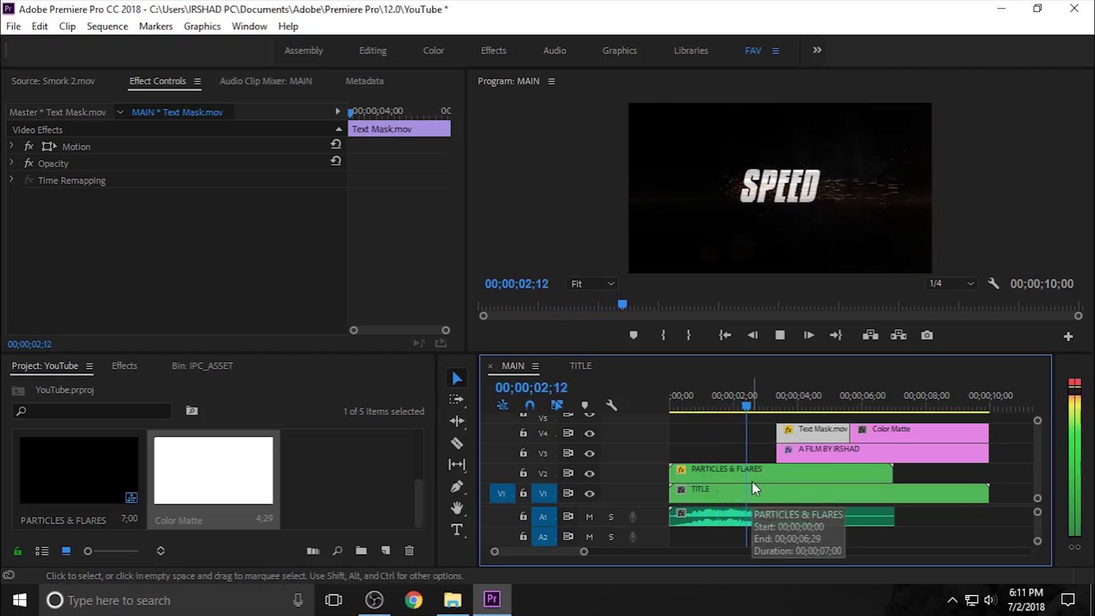
{"action": "key", "text": "space"}
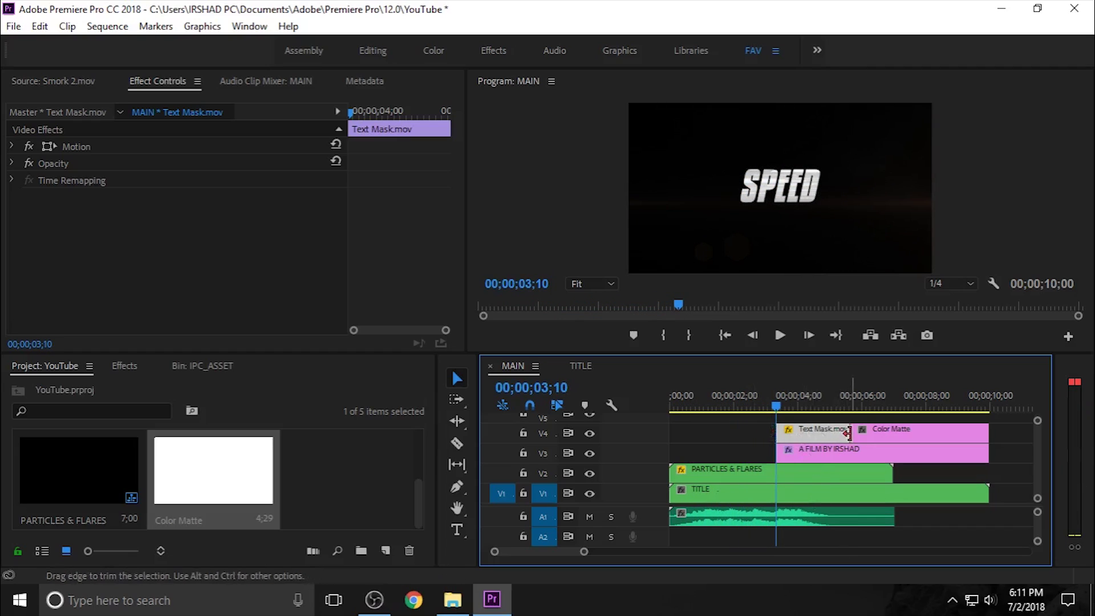
- Shorten the Text Mask clip to end at about 00;00;04;01 and start the Color Matte directly at that point
{"action": "left_click_drag", "start_coordinate": [843, 435], "coordinate": [801, 435]}
{"action": "left_click", "coordinate": [805, 453], "text": "shift"}
{"action": "key", "text": "space"}
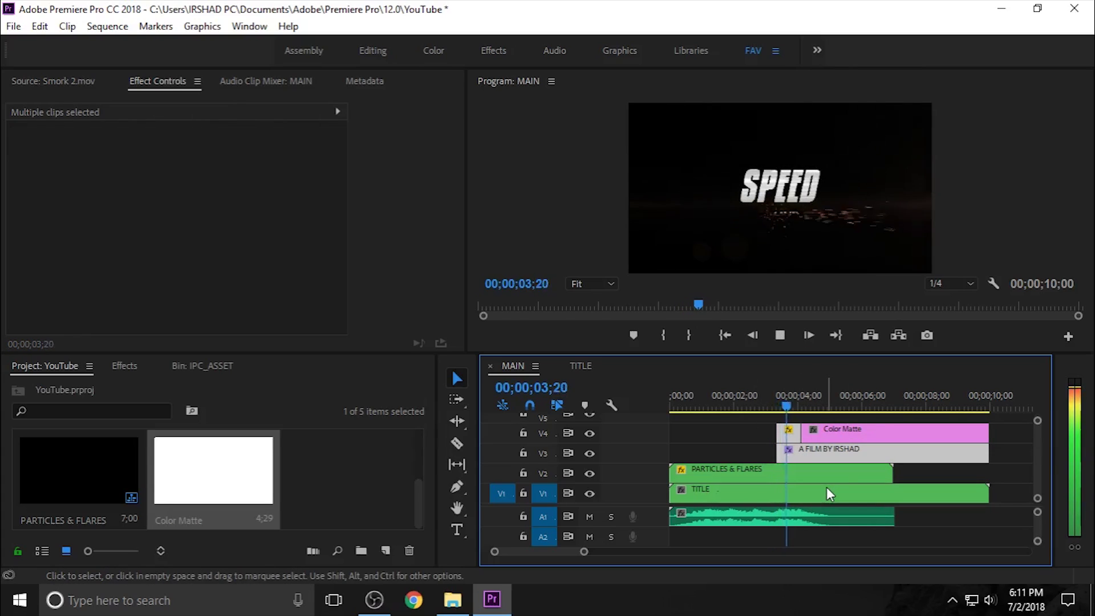
{"action": "left_click_drag", "start_coordinate": [772, 406], "coordinate": [801, 409]}
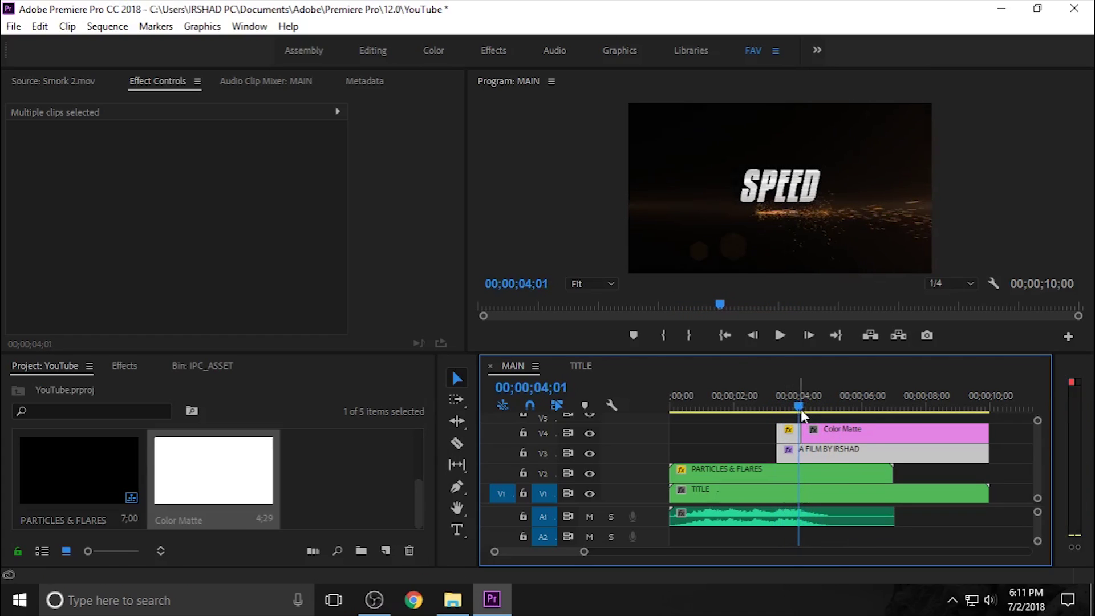
{"action": "key", "text": "equal"}
{"action": "left_click_drag", "start_coordinate": [845, 431], "coordinate": [877, 440]}
{"action": "key", "text": "minus"}
{"action": "key", "text": "minus"}
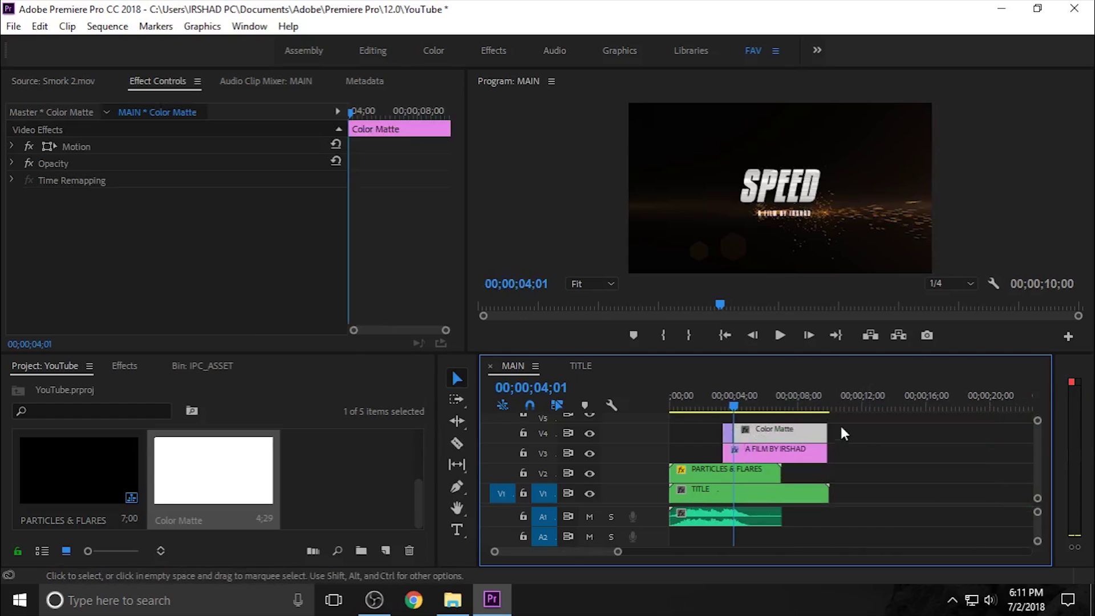
- Play back the shortened credit reveal from just before the Text Mask clip
{"action": "left_click", "coordinate": [718, 406]}
{"action": "key", "text": "space"}
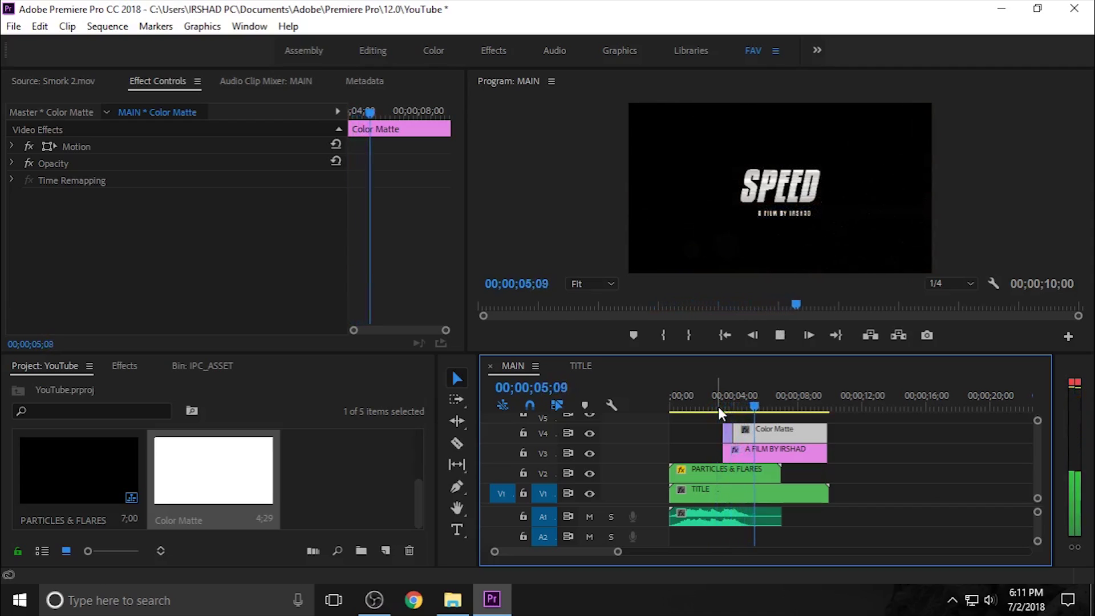
{"action": "key", "text": "space"}
- At 00;00;03;21, set the Text Mask clip's vertical position to 689.9 so it lines up with the credit
{"action": "left_click_drag", "start_coordinate": [724, 403], "coordinate": [731, 408]}
{"action": "key", "text": "equal"}
{"action": "key", "text": "equal"}
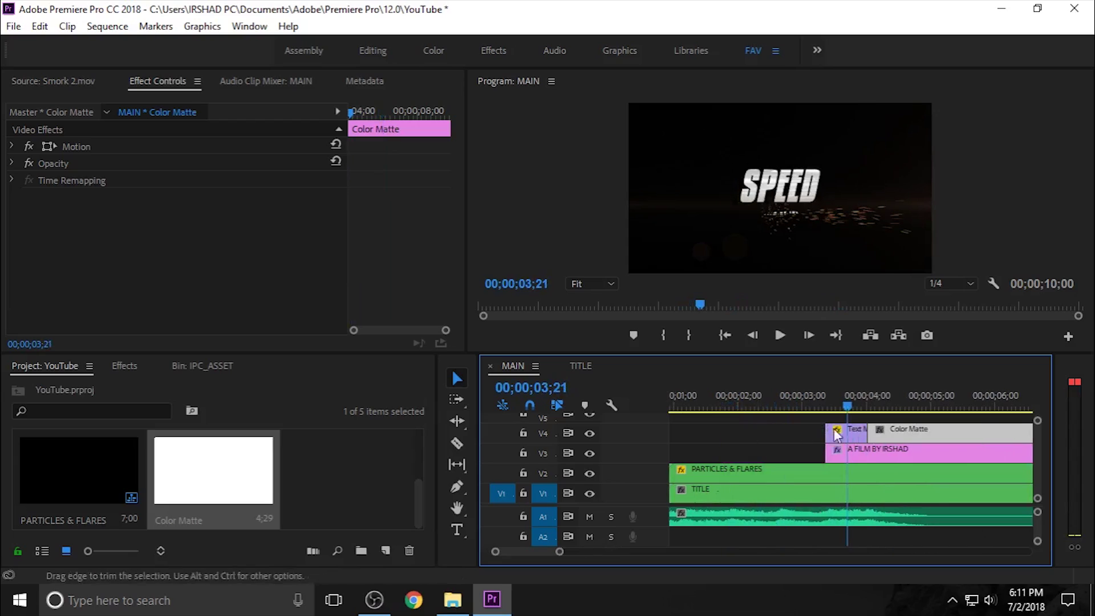
{"action": "double_click", "coordinate": [851, 433]}
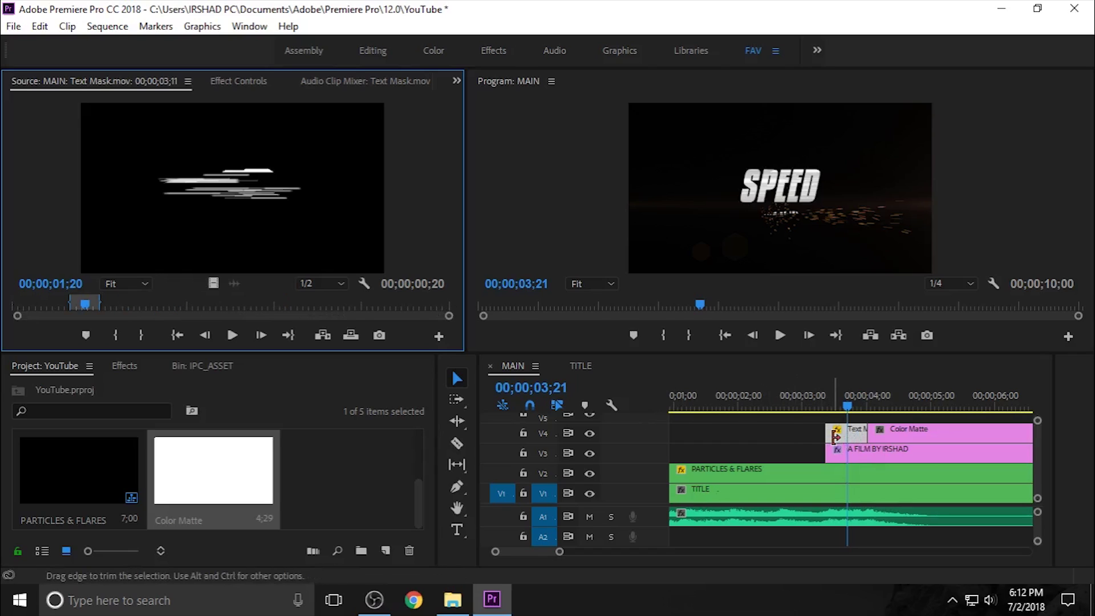
{"action": "left_click", "coordinate": [236, 83]}
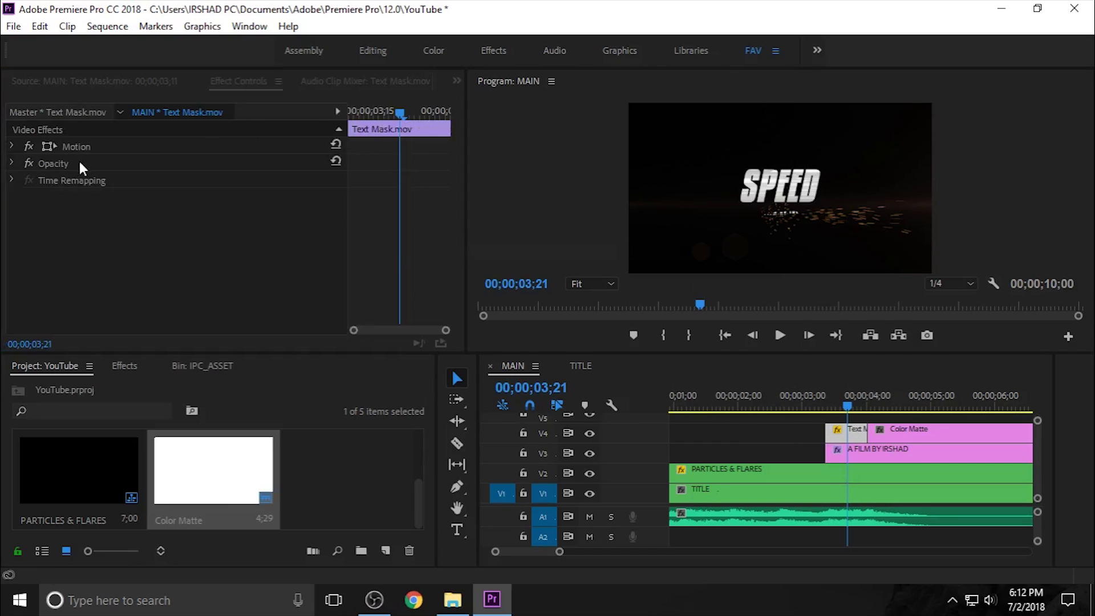
{"action": "left_click", "coordinate": [12, 146]}
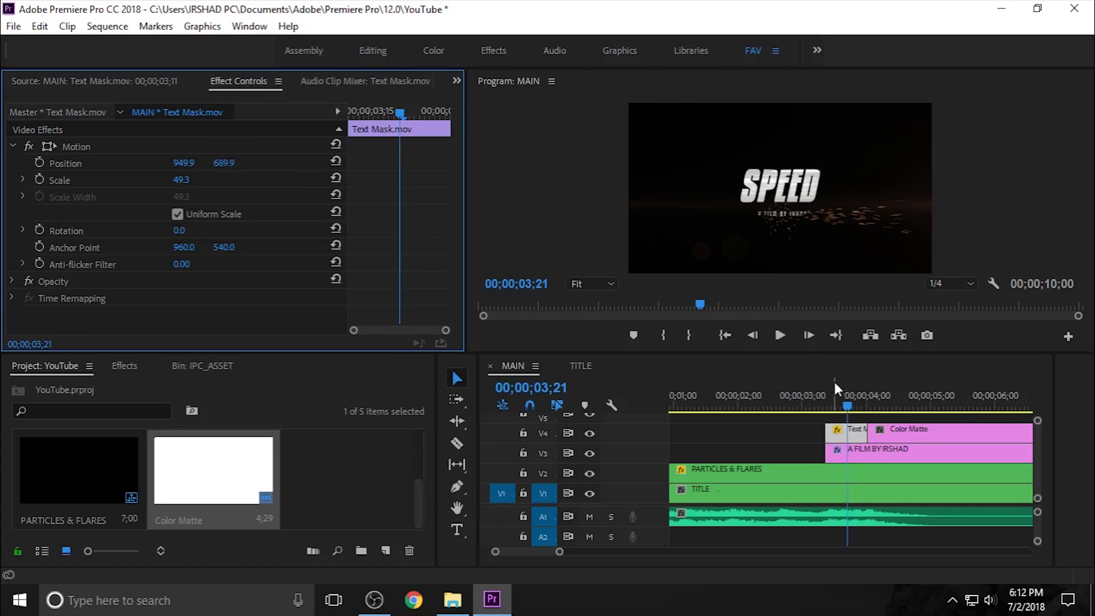
- Play the repositioned credit reveal to 00;00;05;00 and enlarge the Program monitor to inspect the result
{"action": "left_click", "coordinate": [823, 405]}
{"action": "key", "text": "space"}
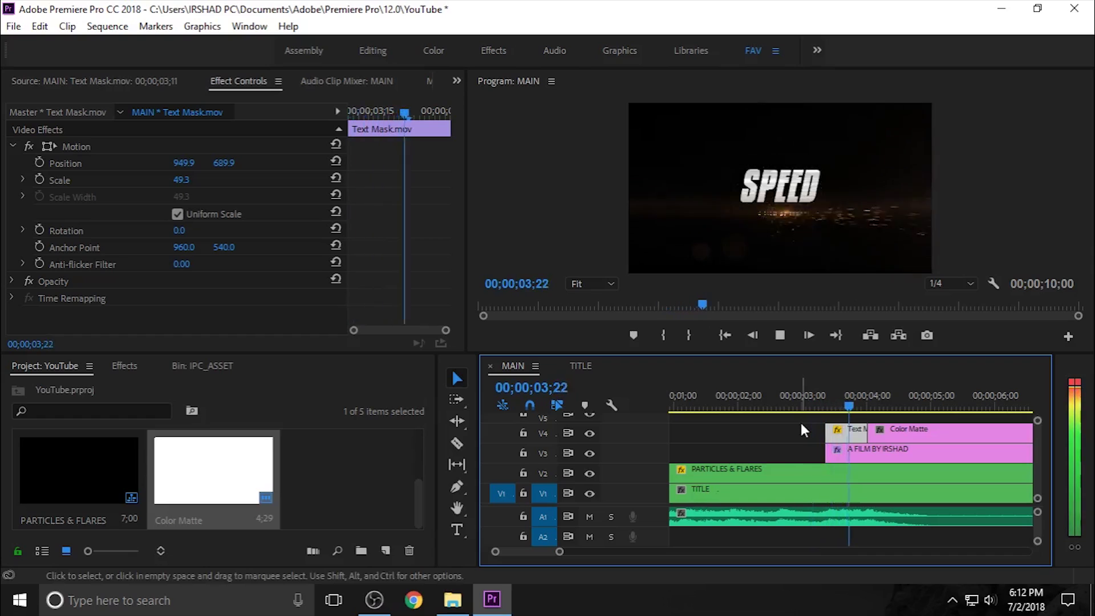
{"action": "key", "text": "space"}
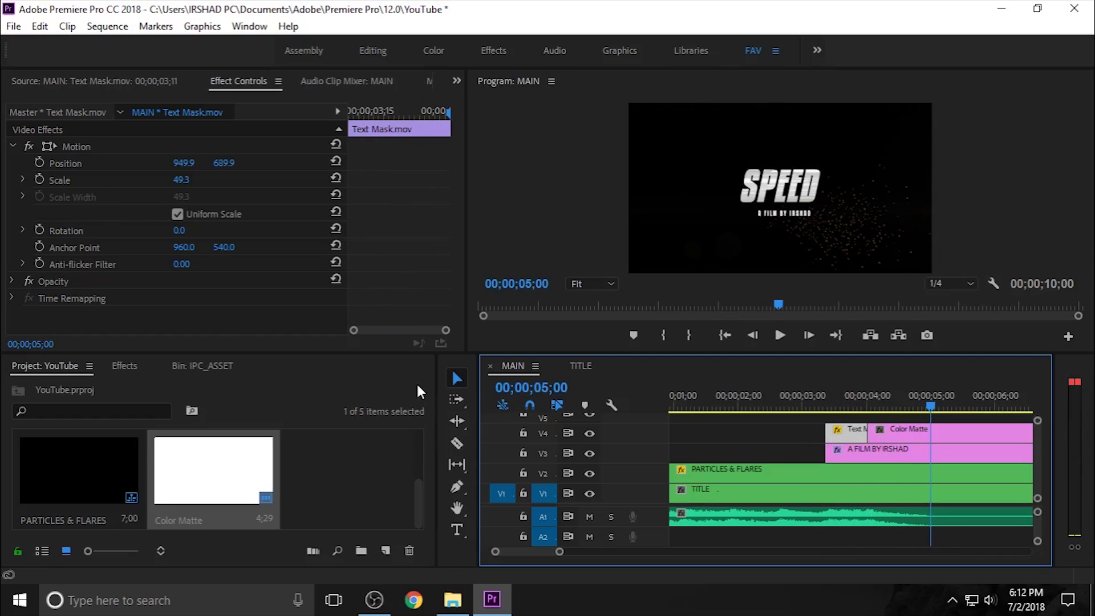
{"action": "key", "text": "shift+2"}
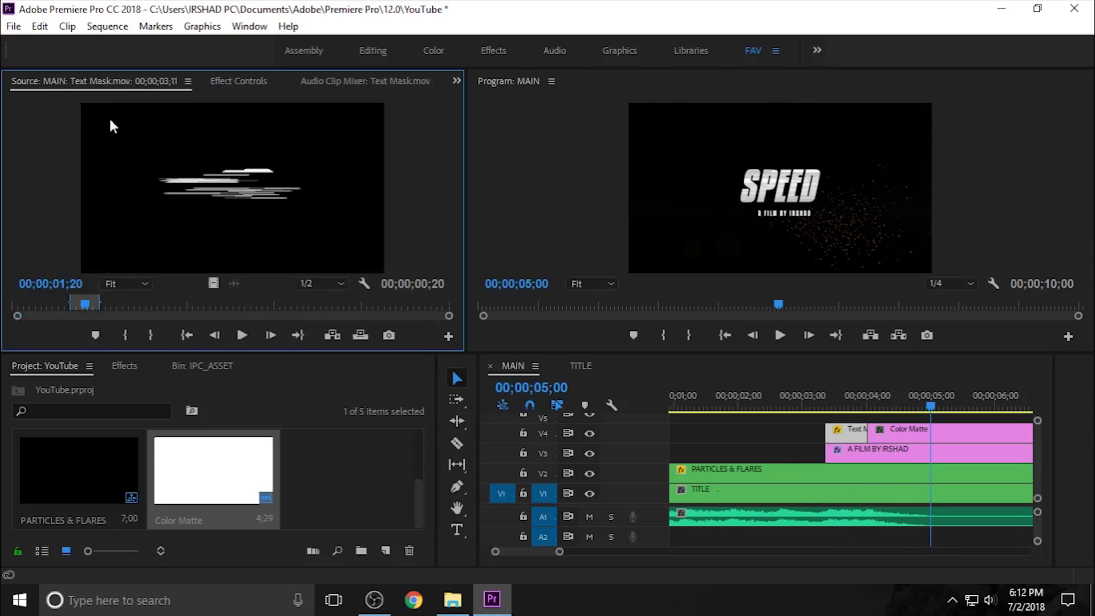
{"action": "left_click", "coordinate": [254, 80]}
{"action": "left_click_drag", "start_coordinate": [477, 437], "coordinate": [453, 438]}
{"action": "key", "text": "grave"}
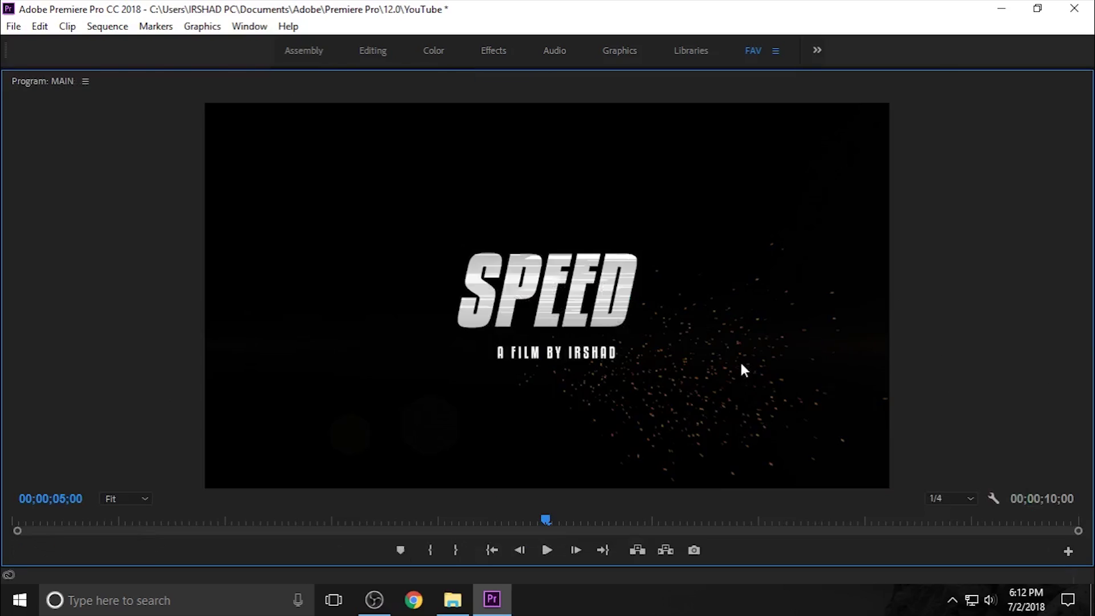